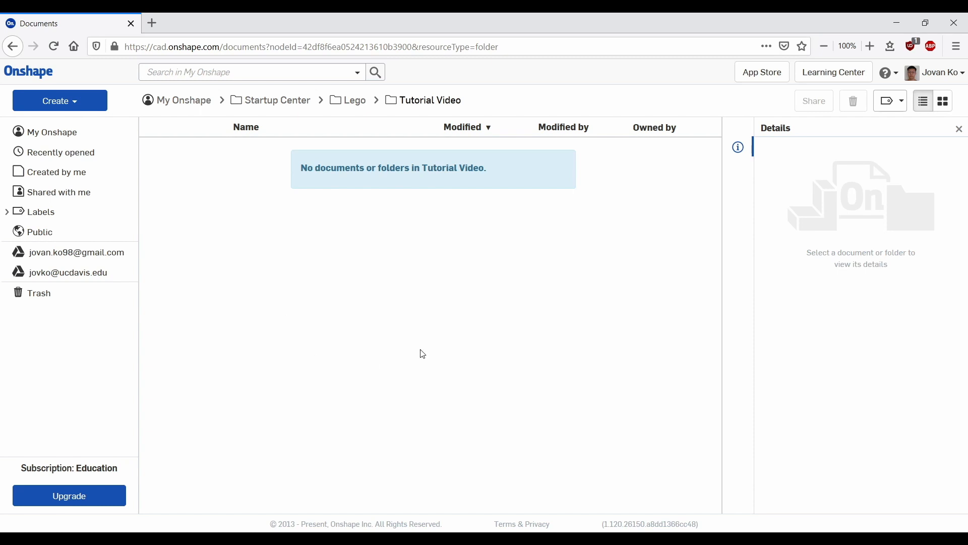
Step: Create a new document named Lego
left_click(58, 104)
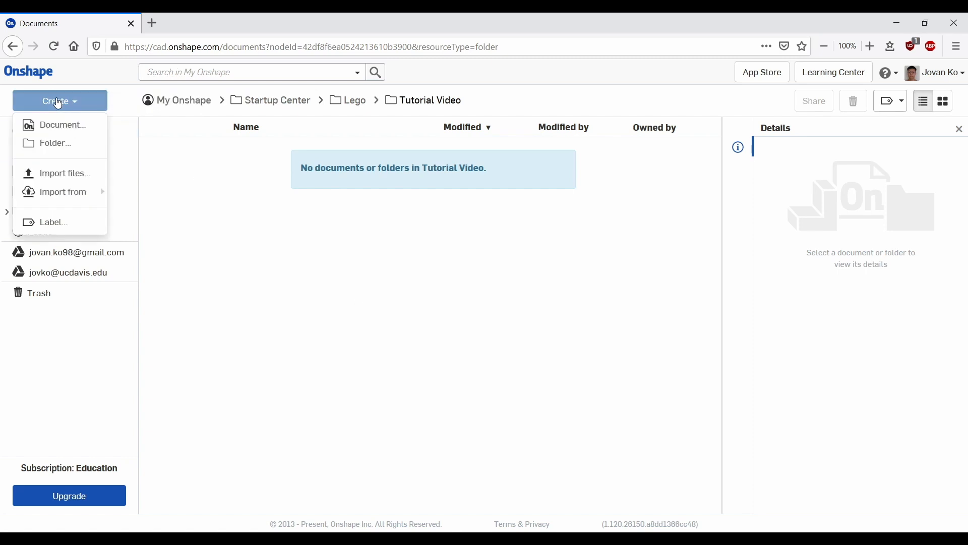
left_click(57, 126)
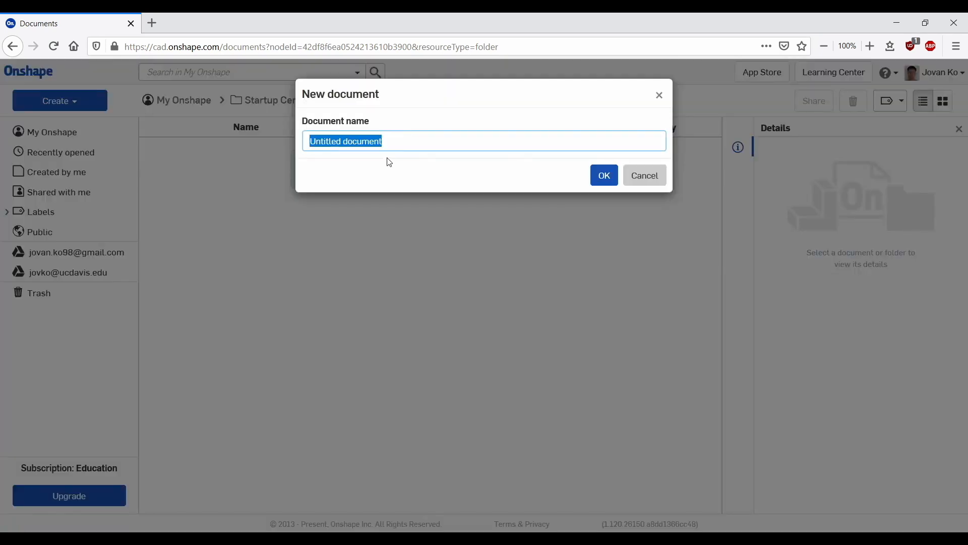
type("Lego")
key("Return")
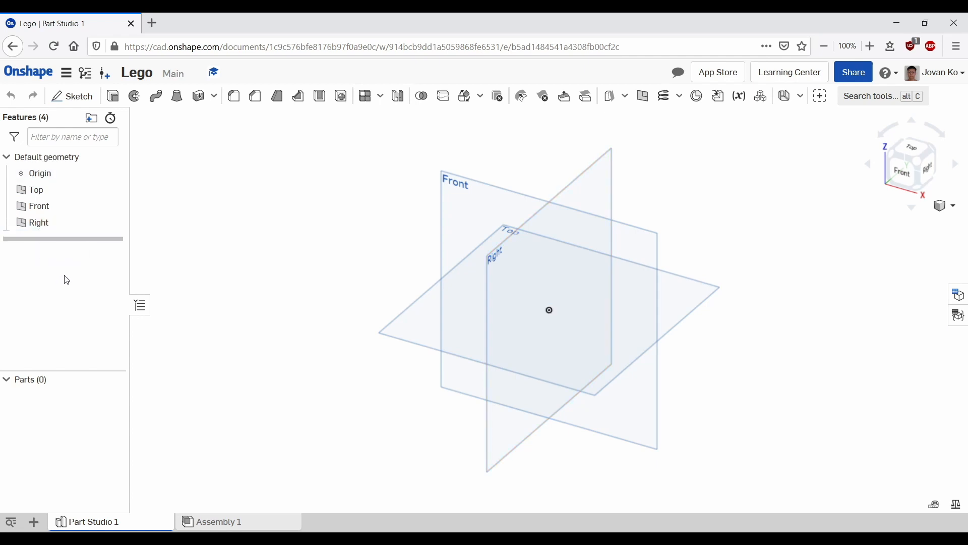
Step: Start a sketch on the Top plane and draw a circle centered on the origin, about 72 mm in diameter
left_click(34, 190)
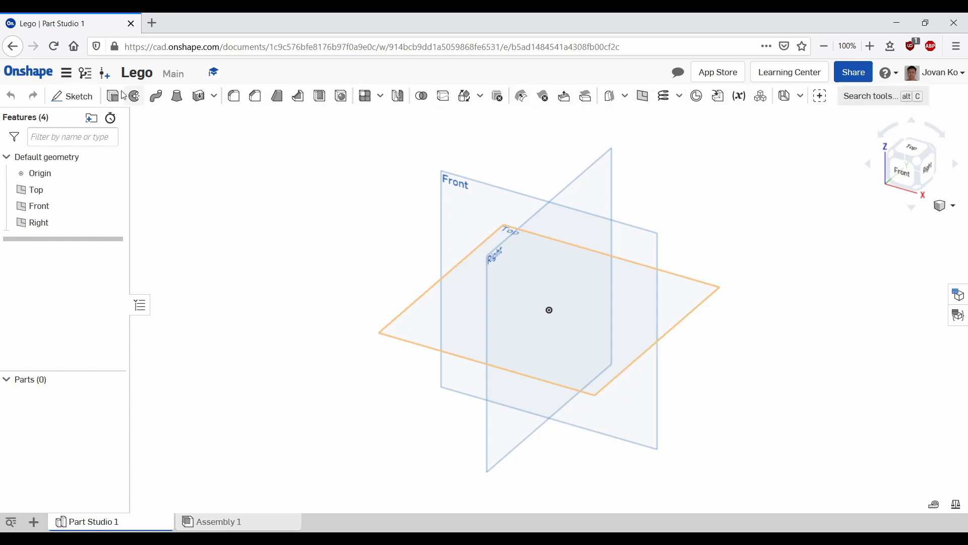
left_click(101, 97)
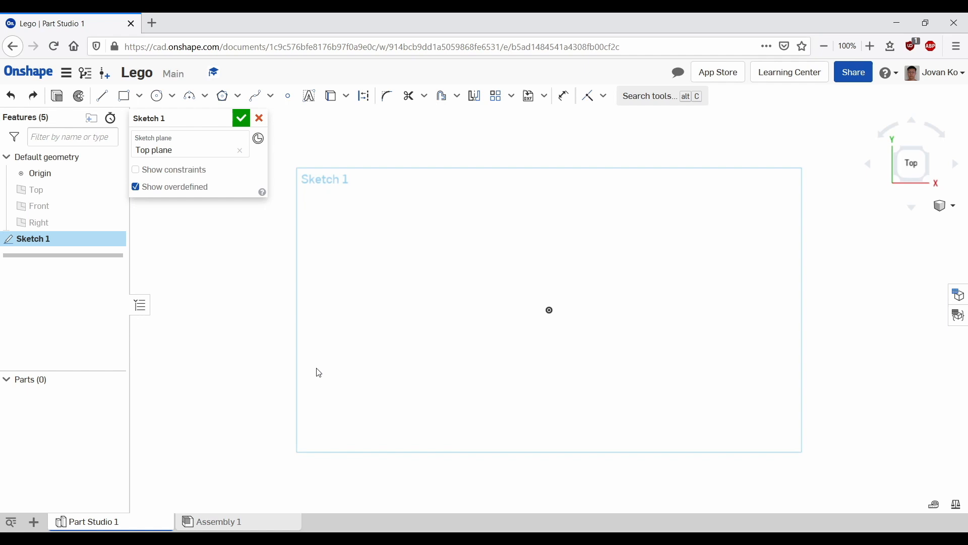
left_click(157, 96)
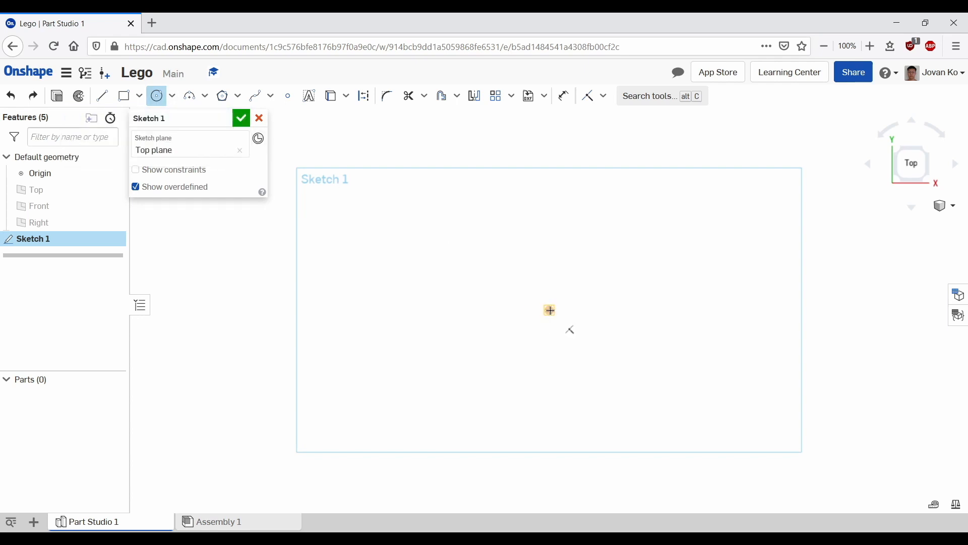
left_click(549, 310)
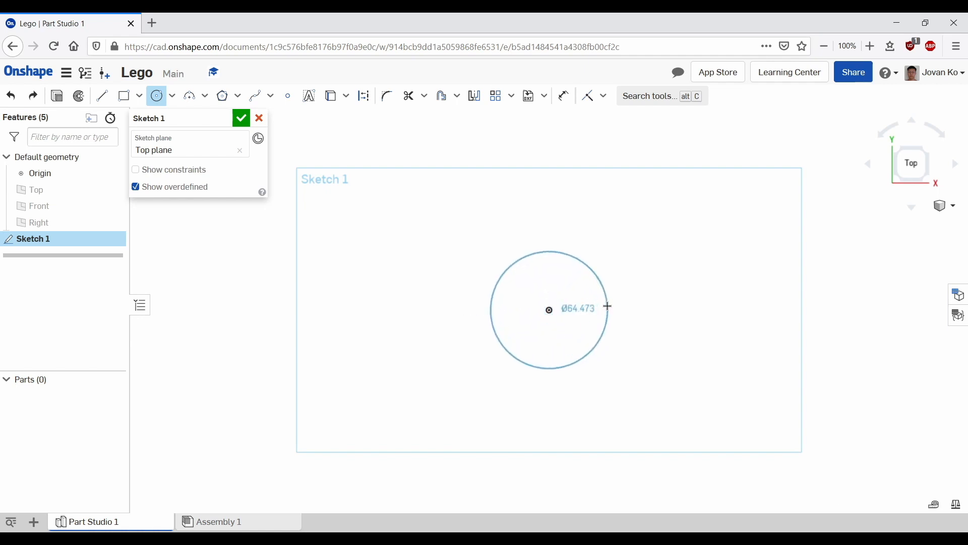
left_click(608, 306)
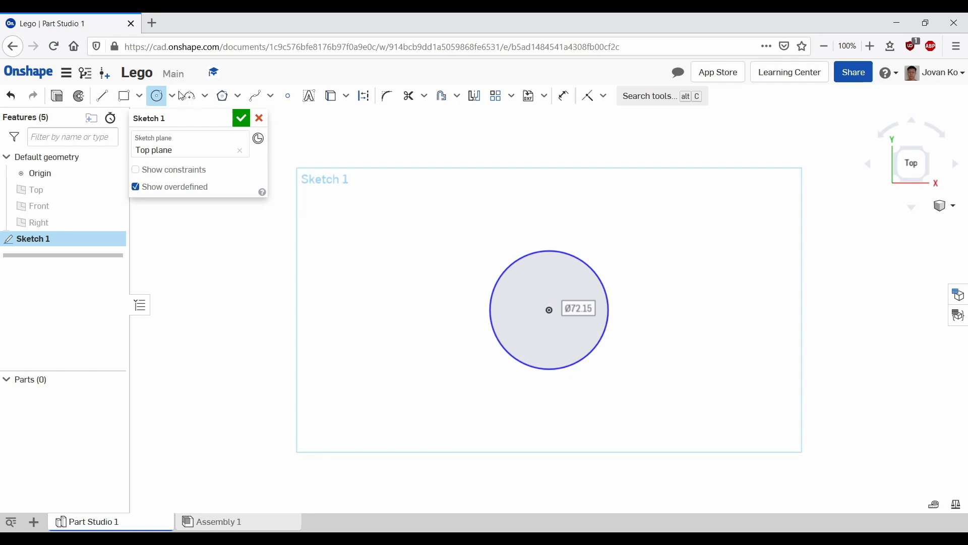
Step: Draw two more circles elsewhere in the sketch, then undo them
left_click(361, 253)
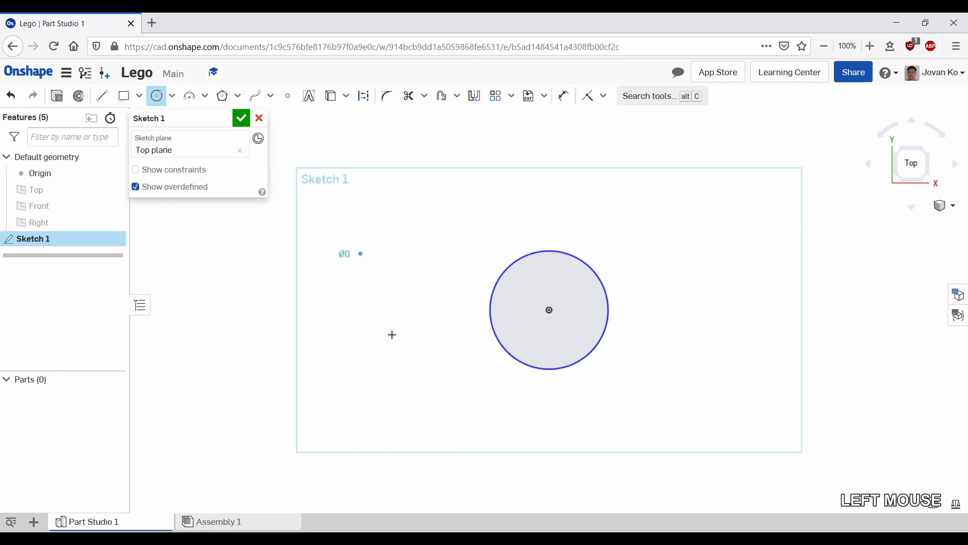
left_click(378, 359)
left_click(588, 434)
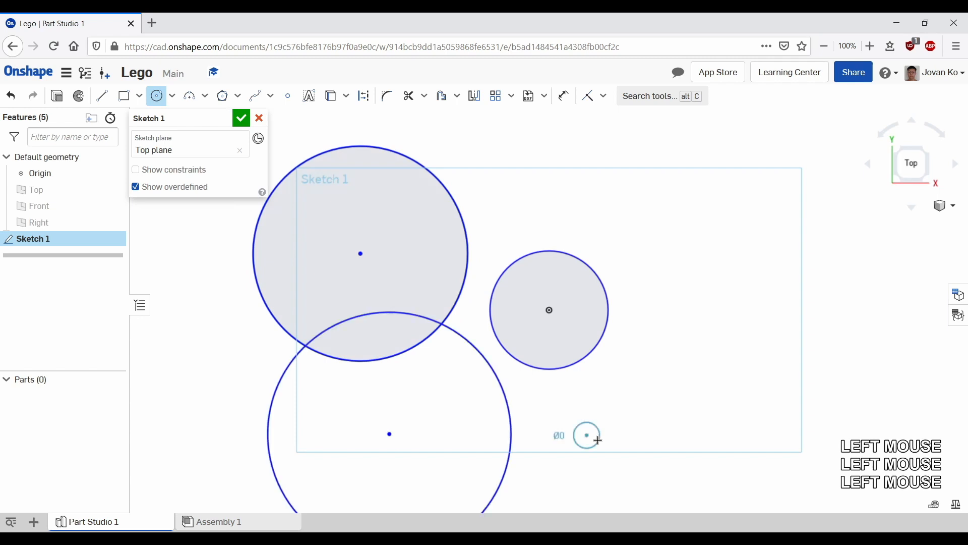
left_click(715, 399)
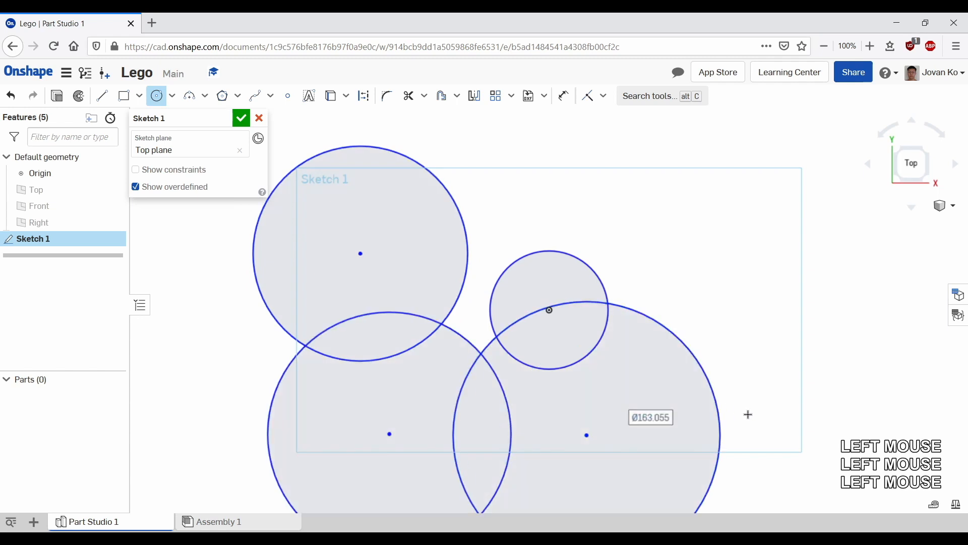
key("ctrl+z")
key("ctrl+z")
key("ctrl+z")
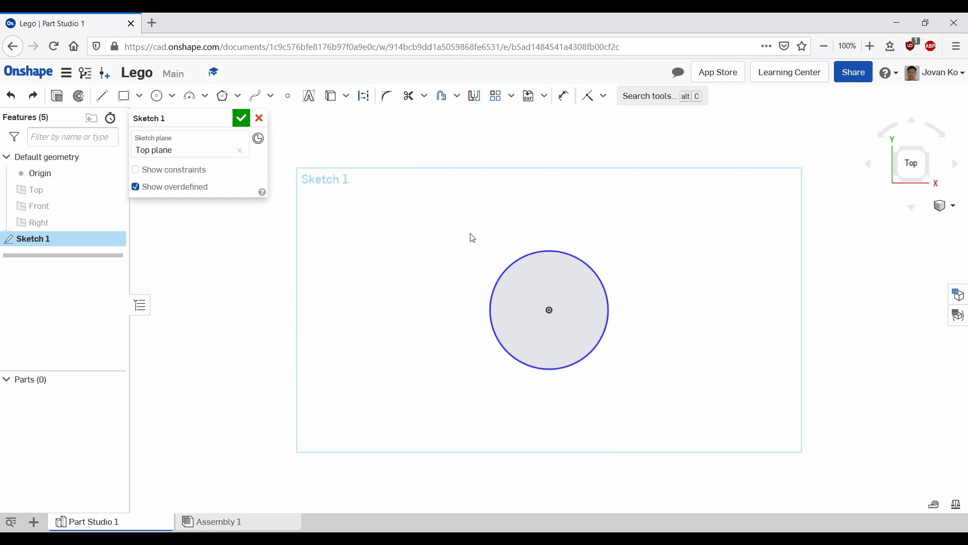
Step: Set the circle's diameter dimension to 4.8 mm
left_click(514, 262)
left_click(650, 226)
mouse_move(649, 226)
left_mouse_down()
mouse_move(556, 285)
mouse_move(564, 291)
mouse_move(679, 231)
mouse_move(506, 318)
mouse_move(644, 262)
mouse_move(551, 310)
mouse_move(600, 288)
mouse_move(566, 306)
left_mouse_up()
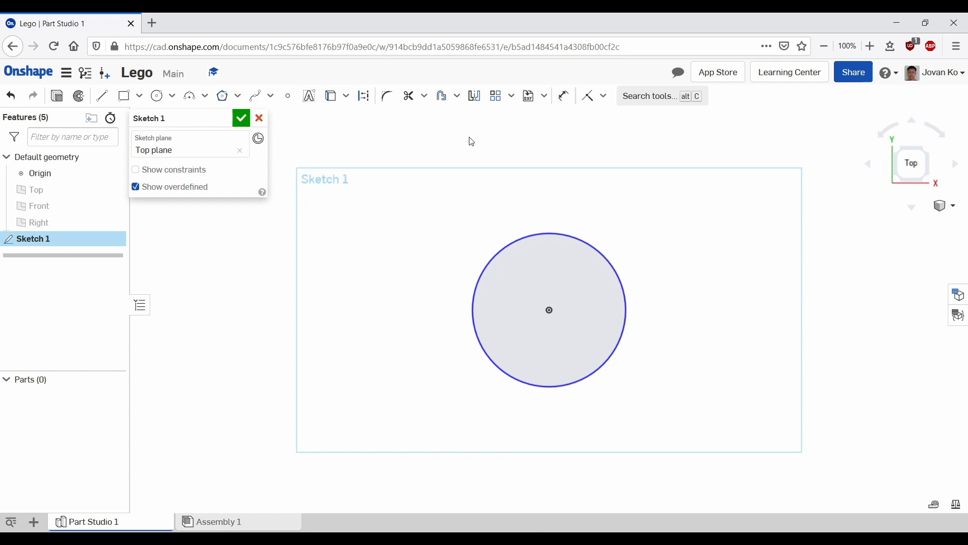
left_click(564, 96)
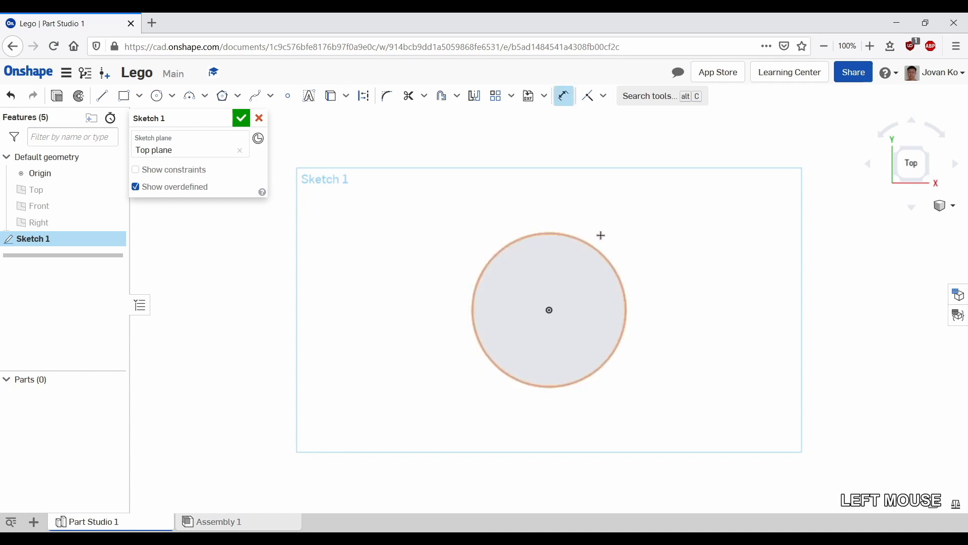
left_click(613, 272)
left_click(713, 271)
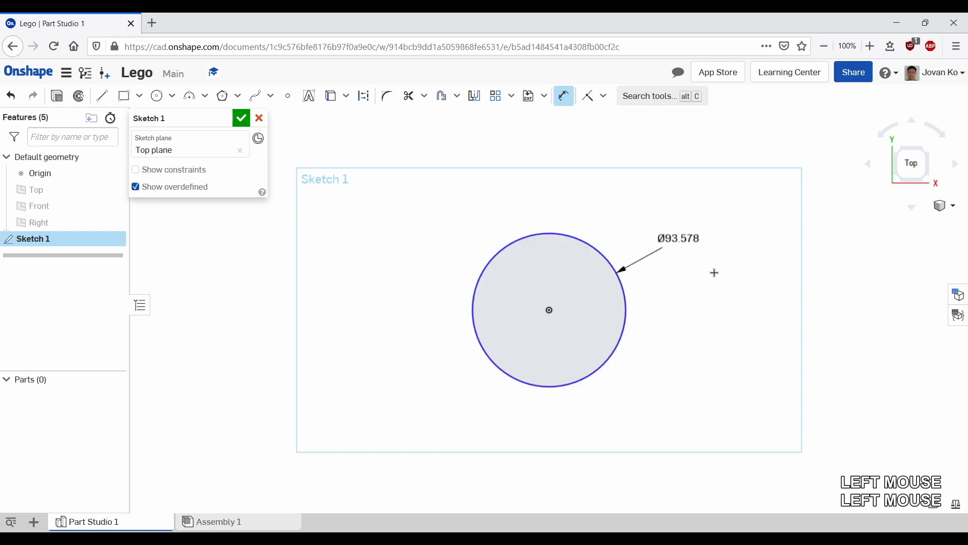
type("4")
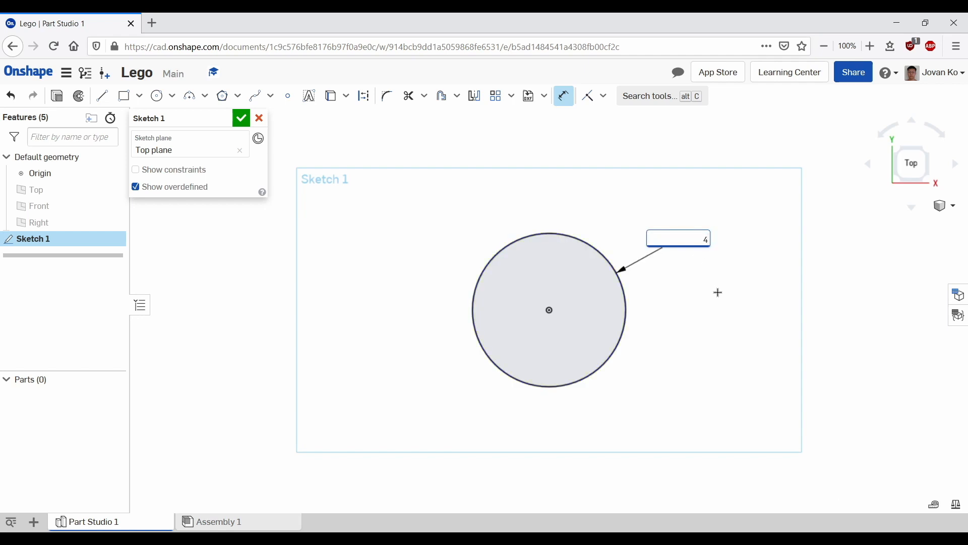
type(".8")
key("Return")
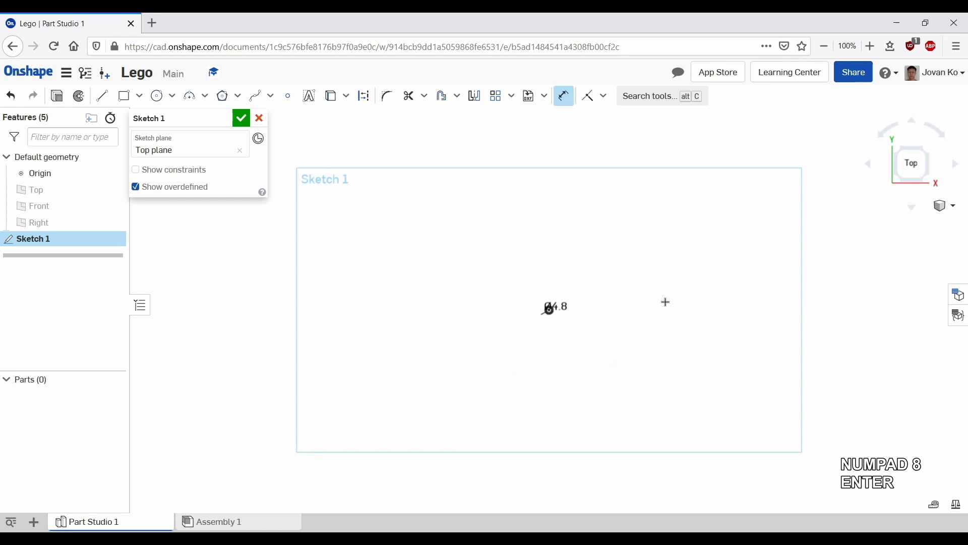
Step: Draw a center-point rectangle centered on the circle, about 12.3 by 7.6 mm
scroll(666, 301, "up", 1)
scroll(607, 295, "down", 3)
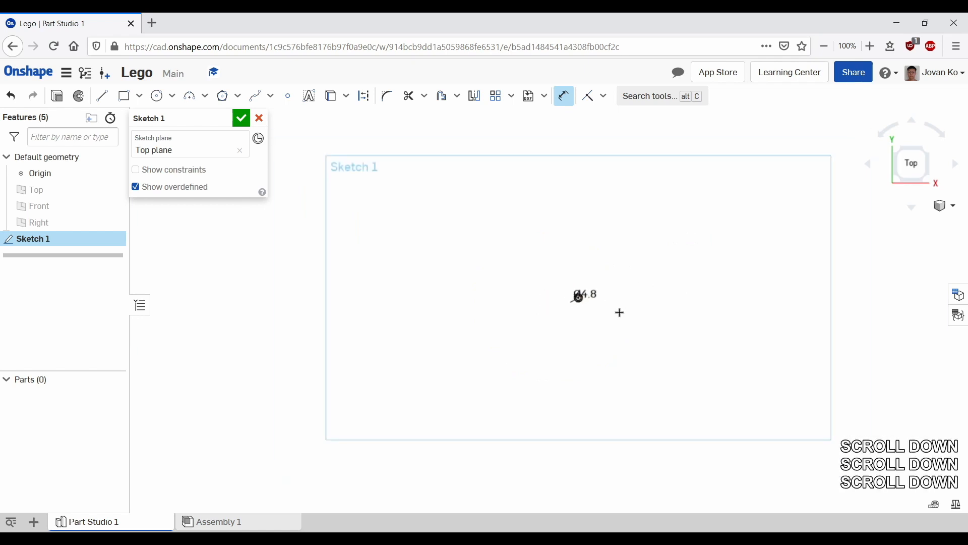
scroll(570, 273, "up", 8)
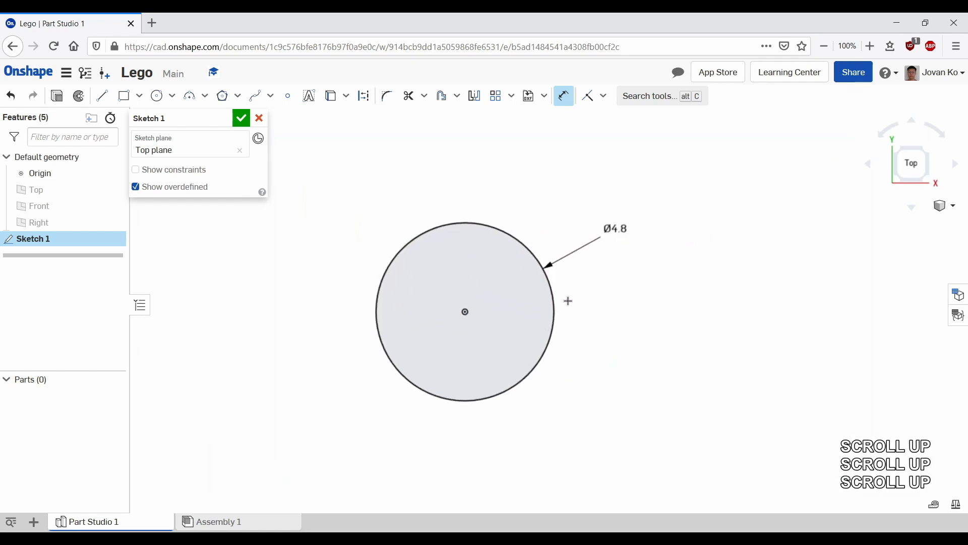
scroll(606, 220, "down", 3)
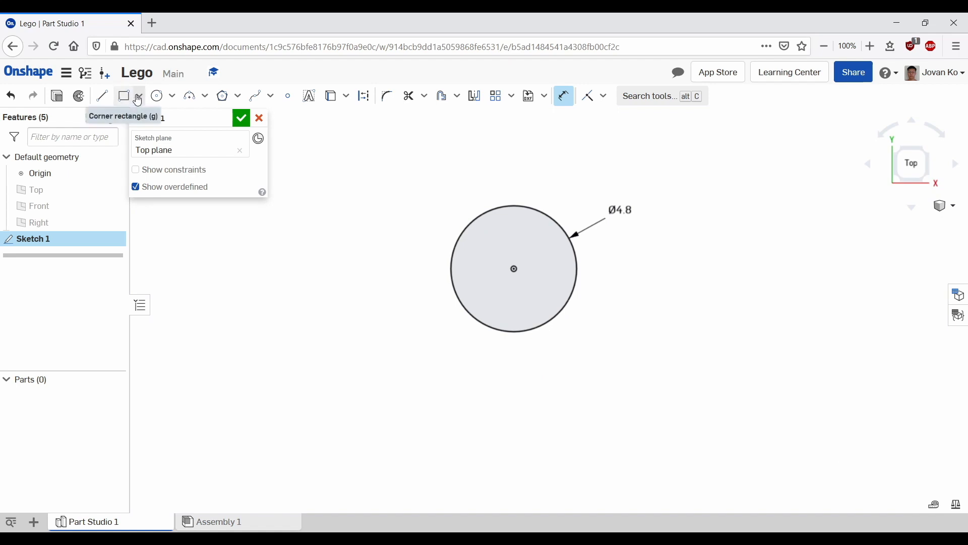
left_click(140, 98)
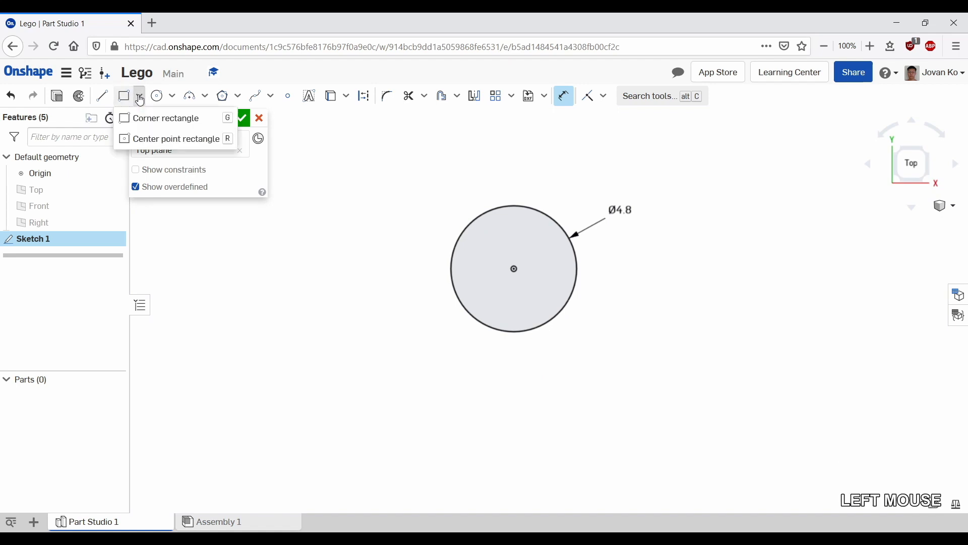
left_click(134, 145)
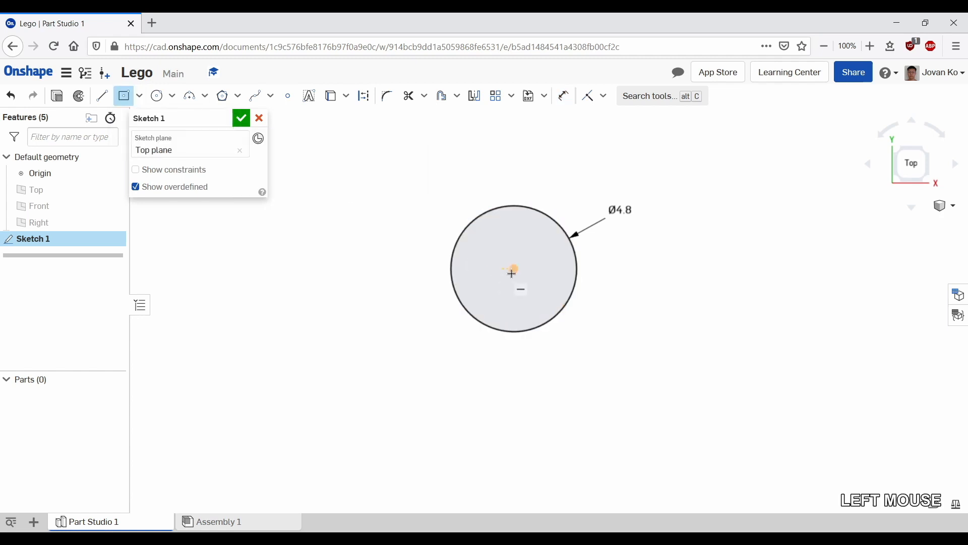
left_click(514, 269)
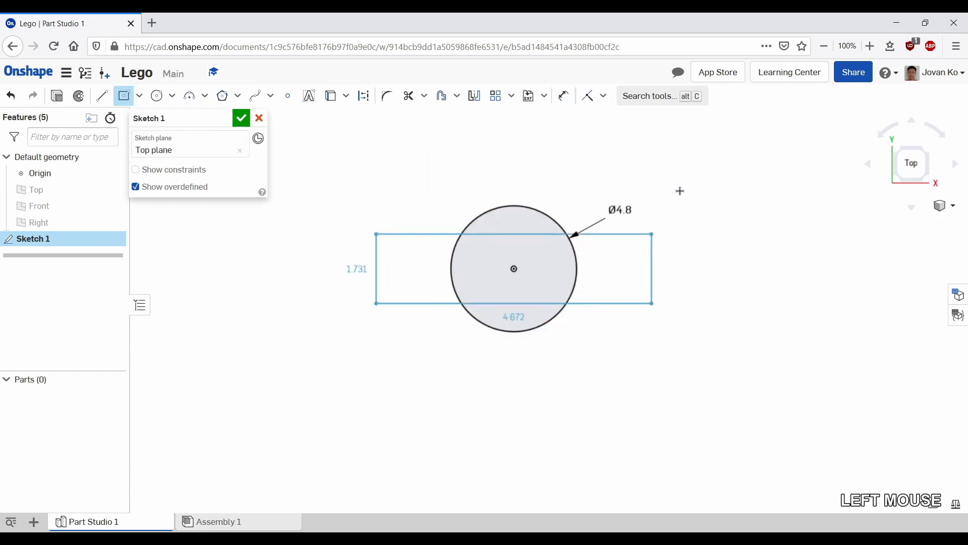
left_click(676, 168)
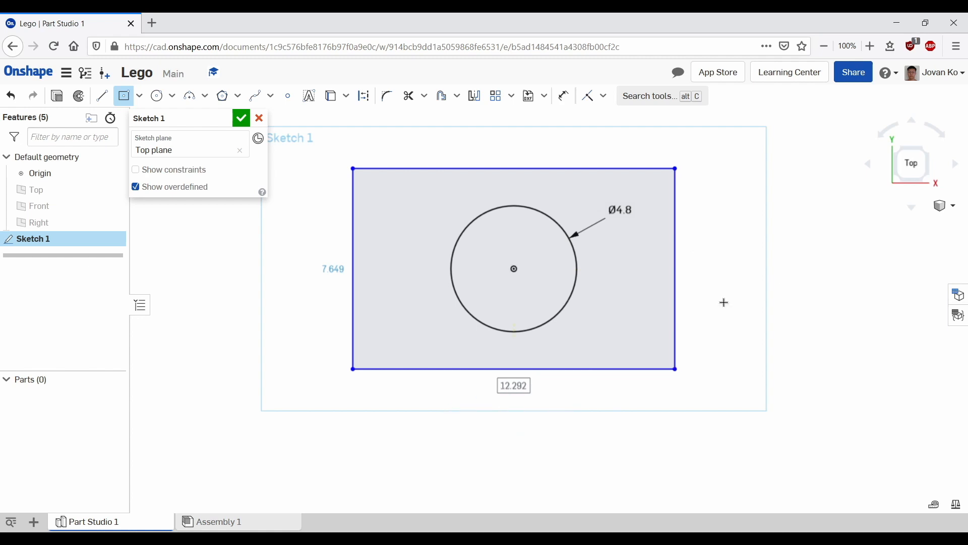
key("Escape")
key("Escape")
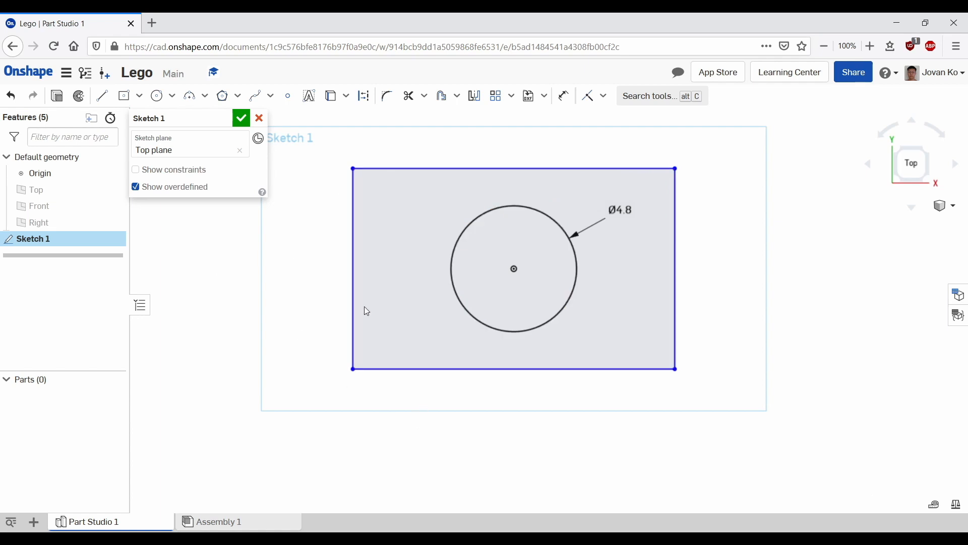
Step: Constrain the rectangle's left and bottom edges as Equal to make it a square
left_click(354, 254)
left_click(464, 370)
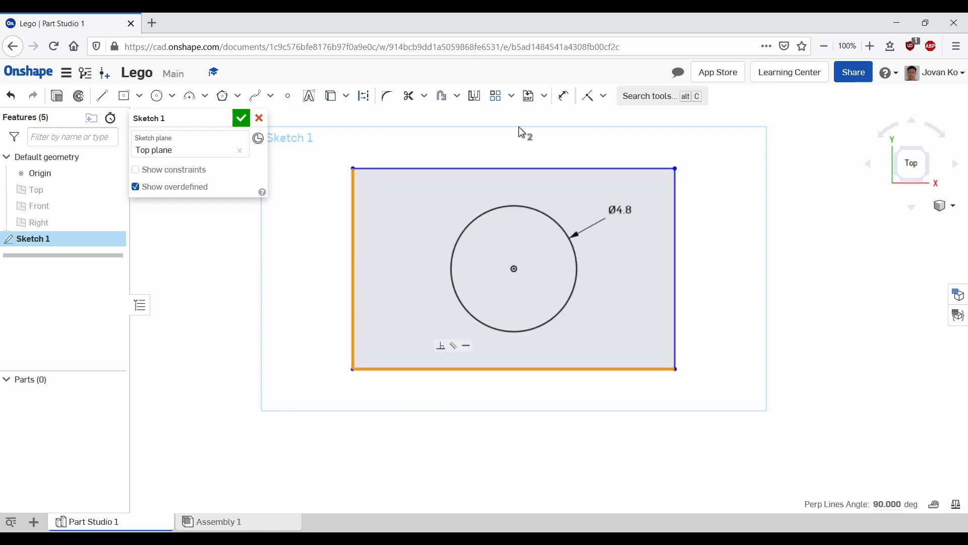
left_click(604, 97)
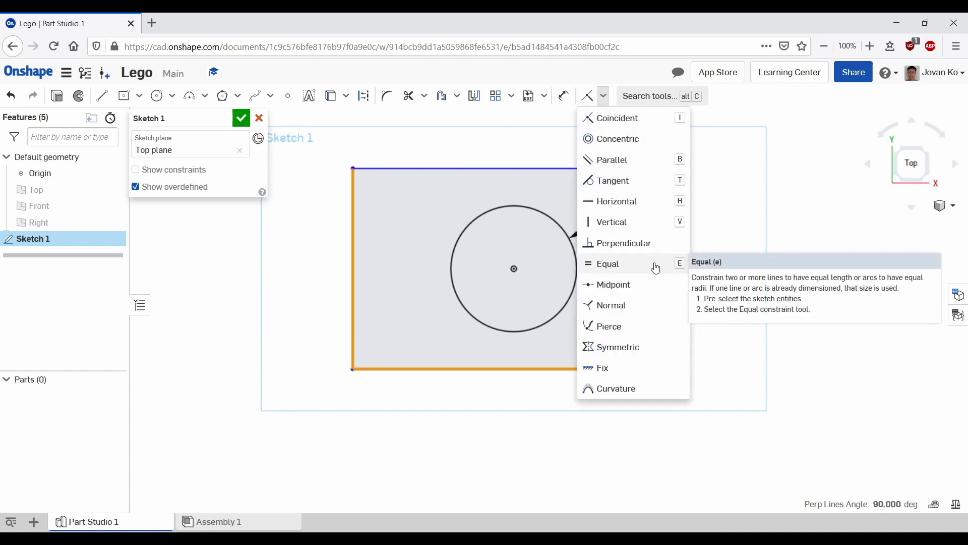
left_click(625, 268)
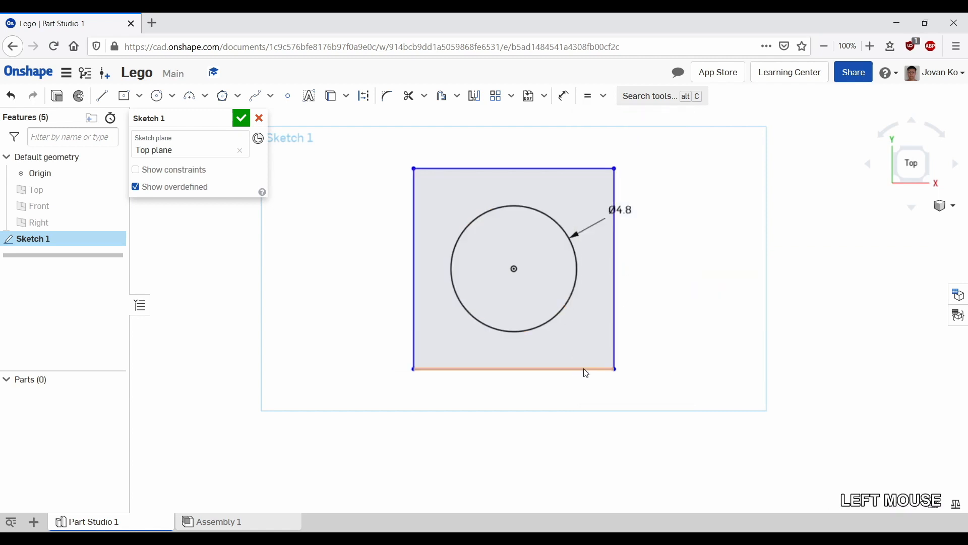
Step: Dimension the square's bottom edge to 8 mm
left_click_drag(614, 369, 613, 348)
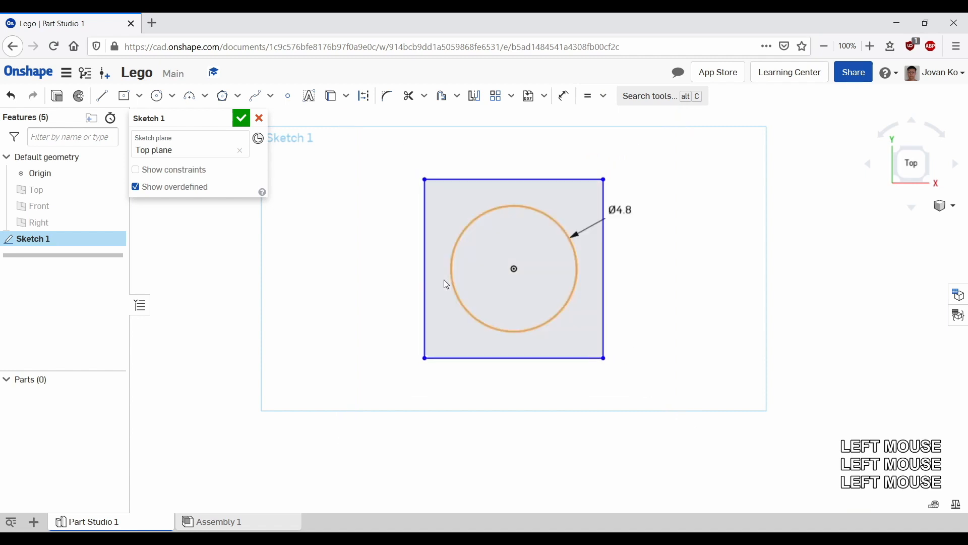
left_click(564, 96)
left_click(519, 358)
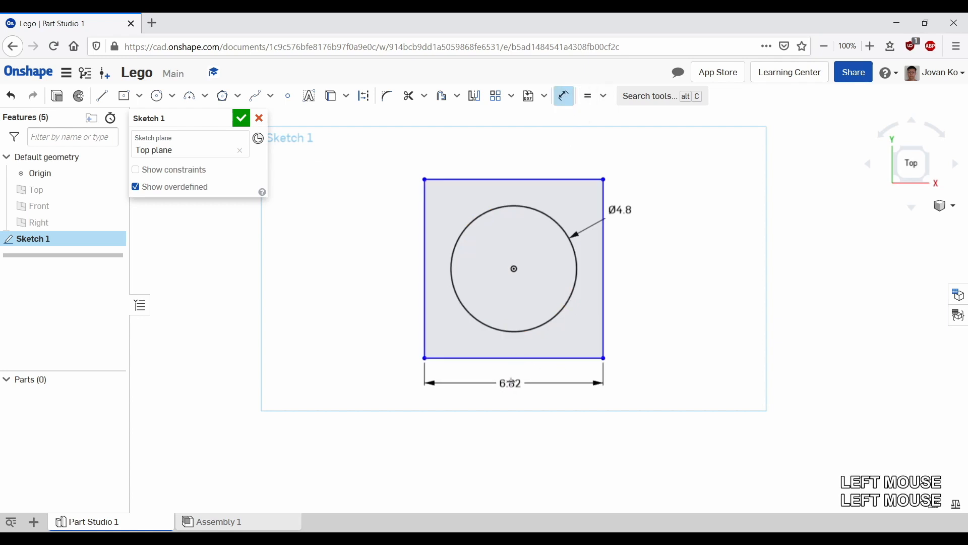
left_click(558, 447)
type("8")
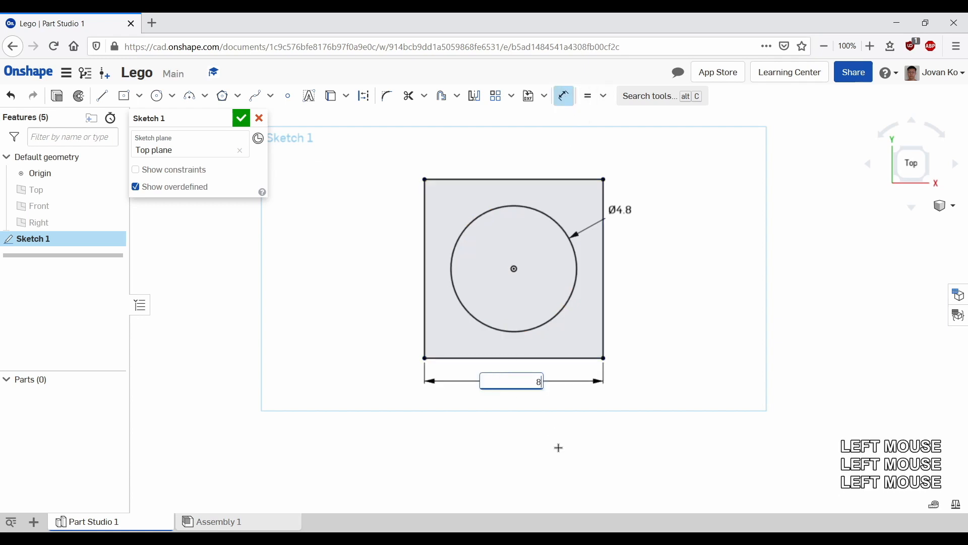
key("Return")
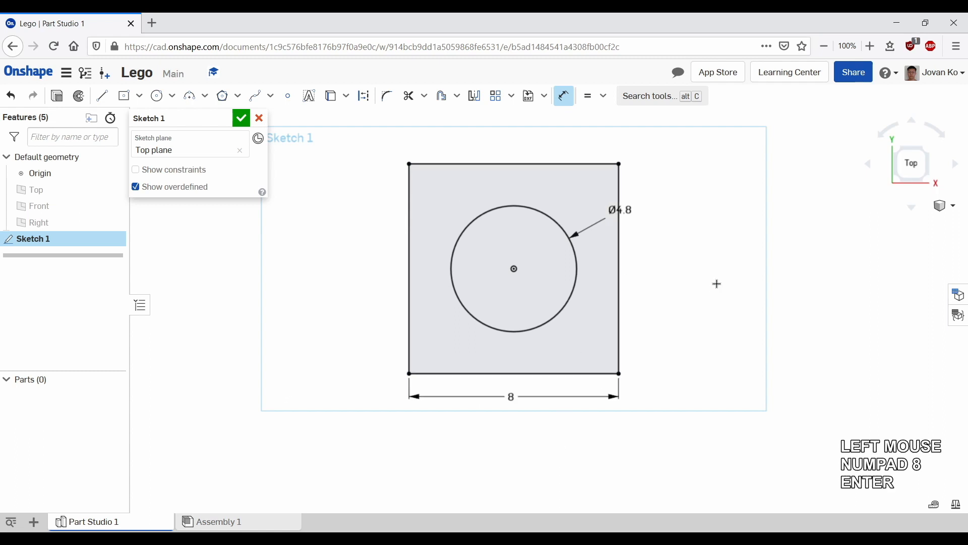
Step: Finish the sketch
scroll(716, 283, "down", 3)
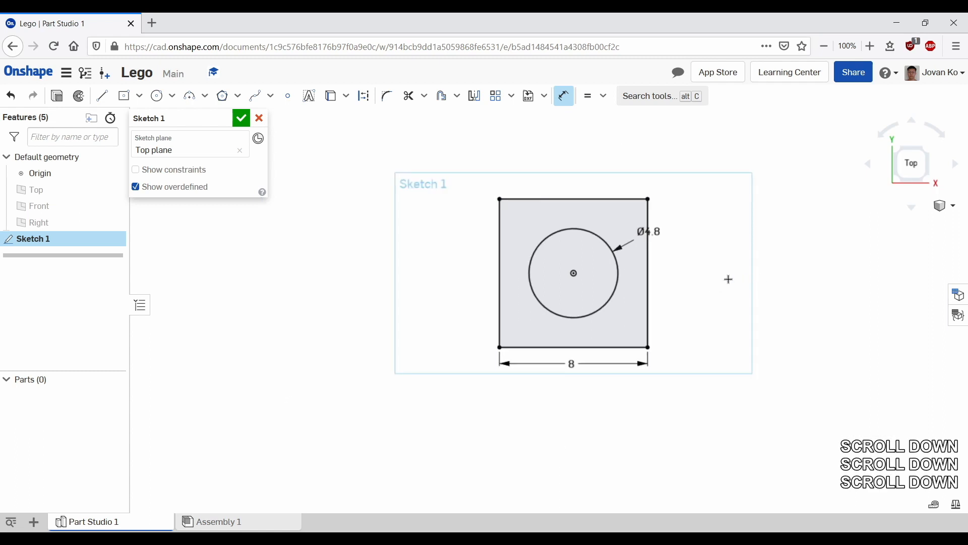
left_click(223, 121)
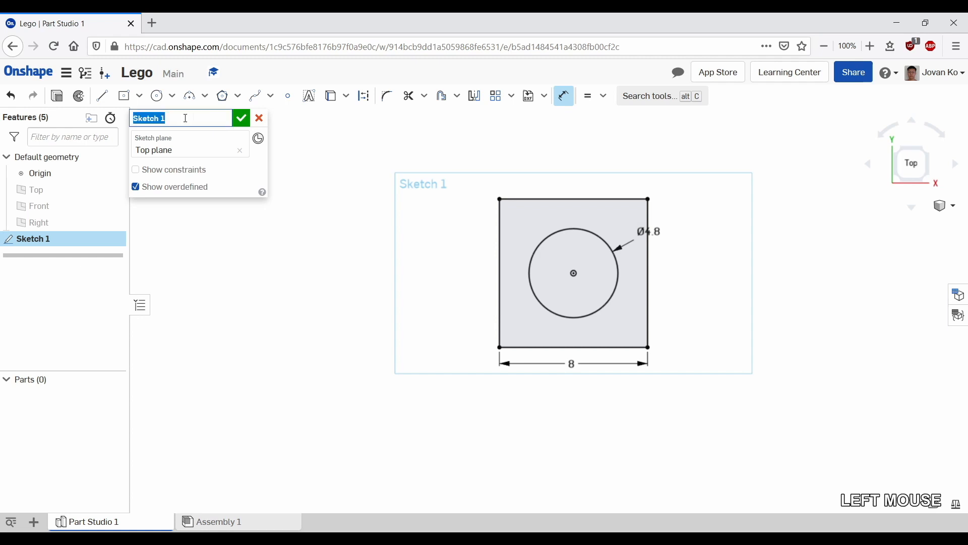
left_click(174, 118)
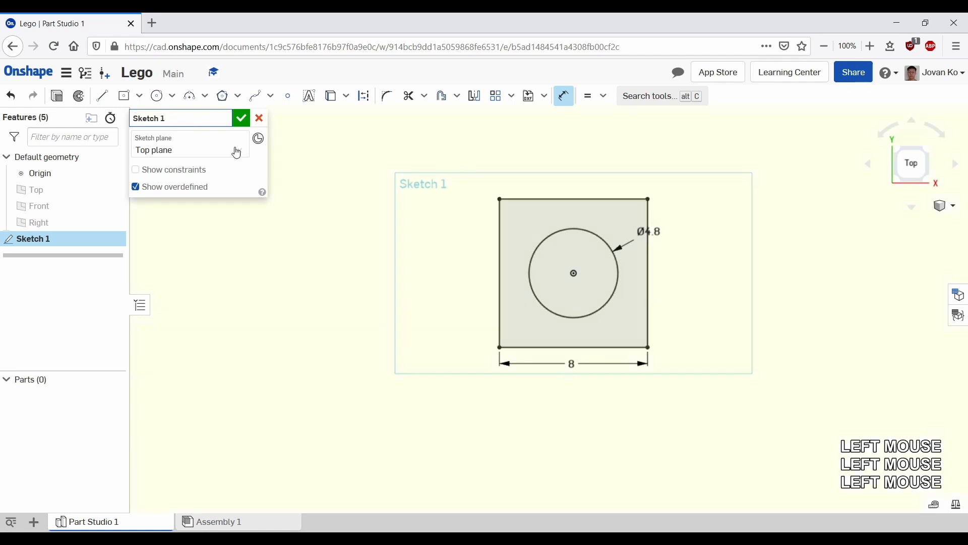
left_click(242, 120)
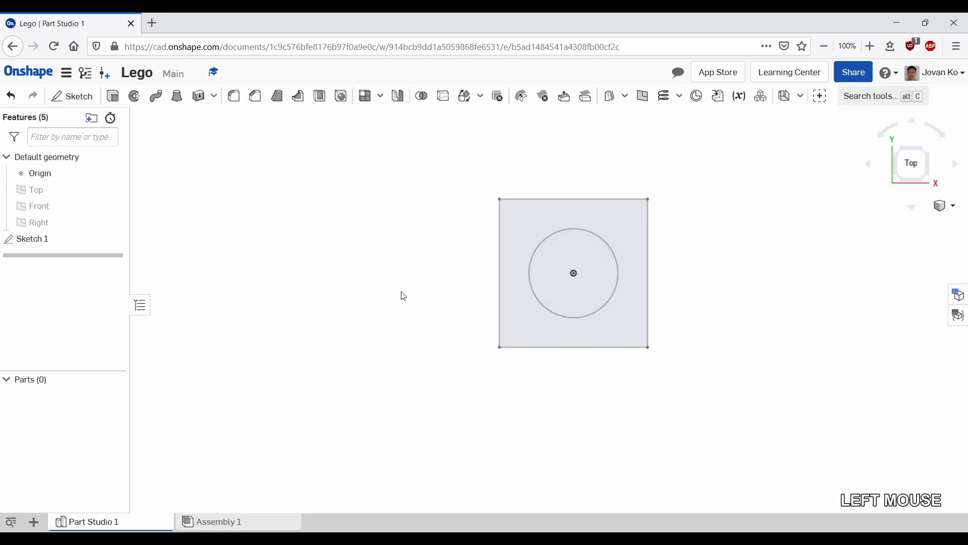
Step: Start an Extrude of both Sketch 1 regions, the square and the circle, with the direction flipped downward
left_click(931, 182)
scroll(701, 292, "down", 3)
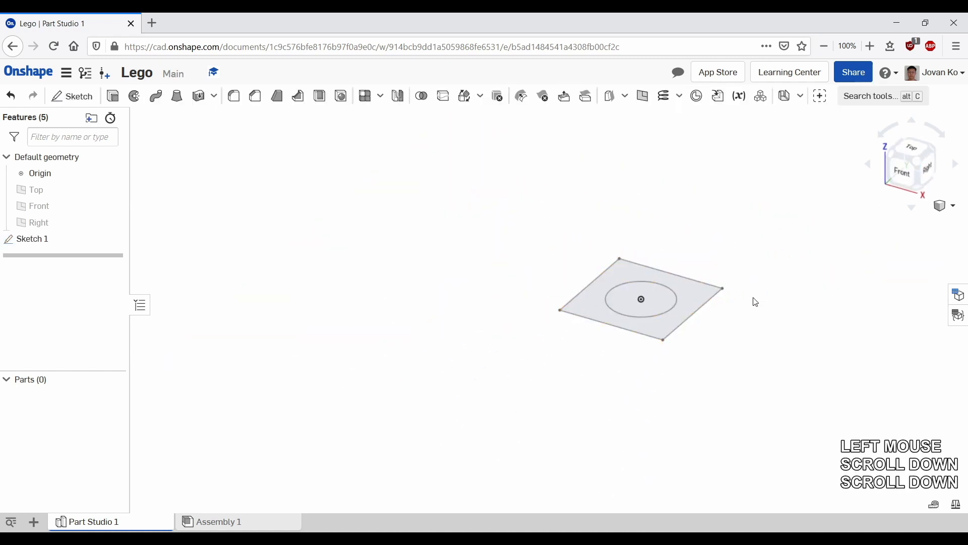
middle_click_drag(755, 301, 609, 299)
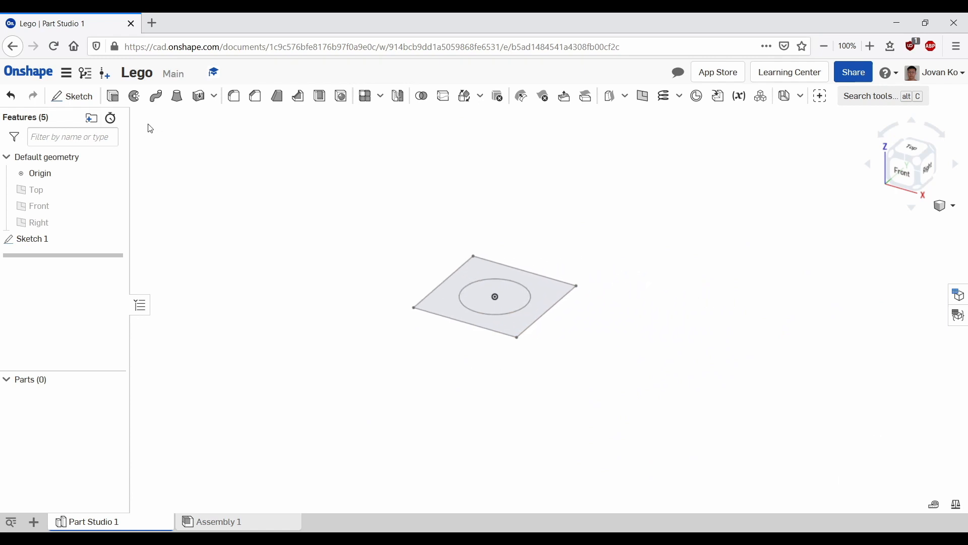
left_click(111, 97)
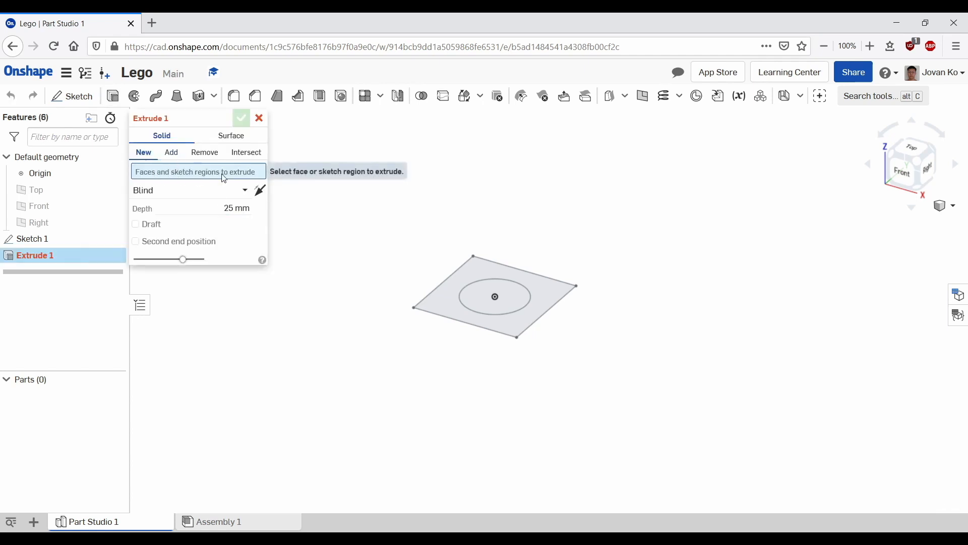
left_click(442, 308)
scroll(601, 305, "down", 2)
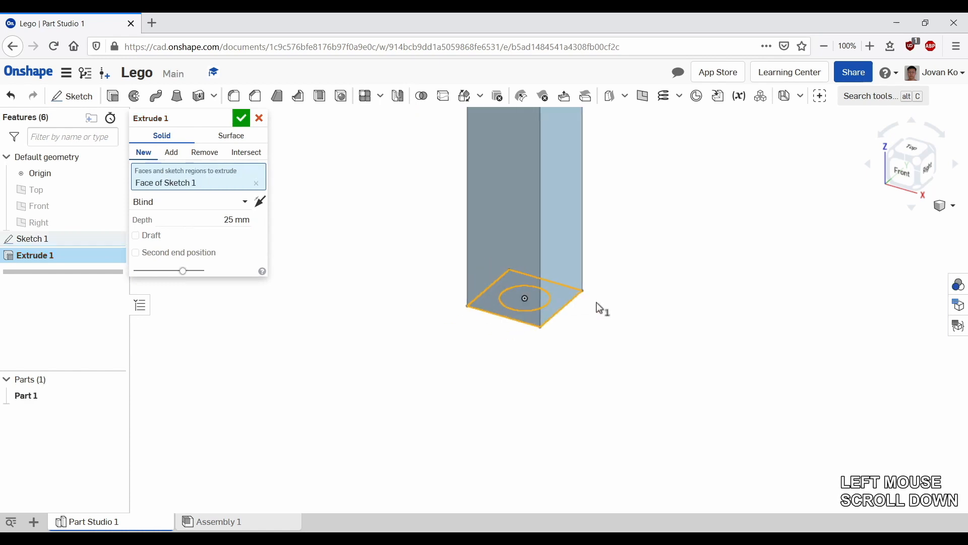
left_click(548, 299)
left_click(549, 299)
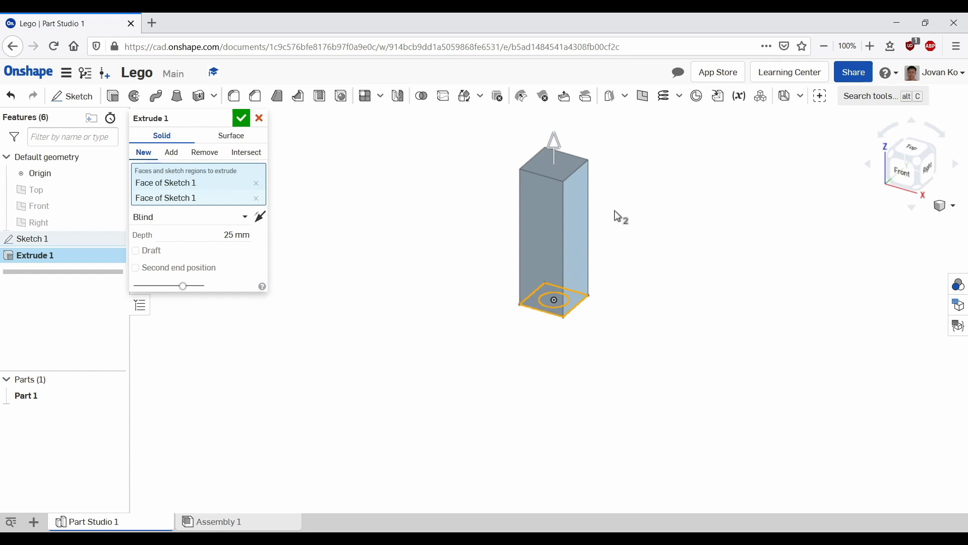
left_click(260, 218)
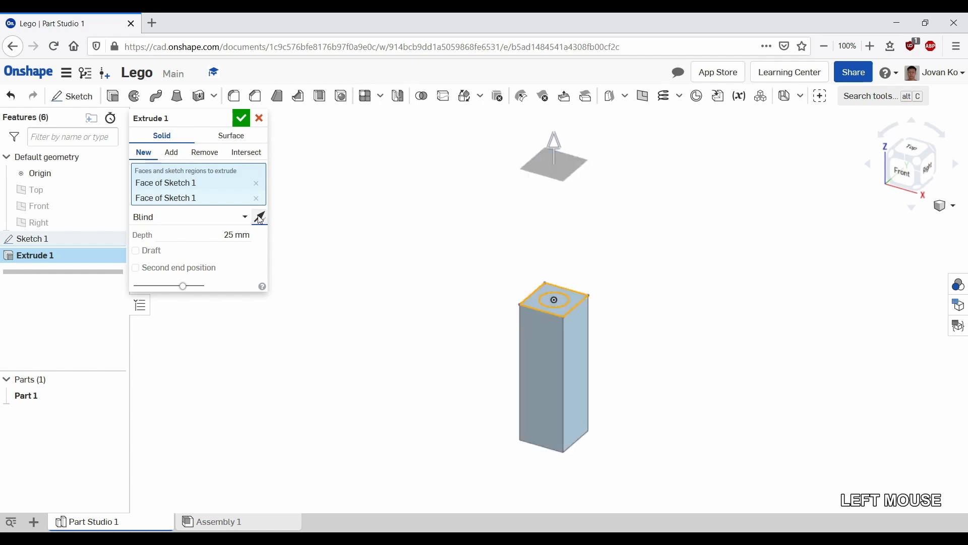
Step: Set the extrusion depth to 9.6 mm and confirm the new brick body
scroll(622, 393, "down", 1)
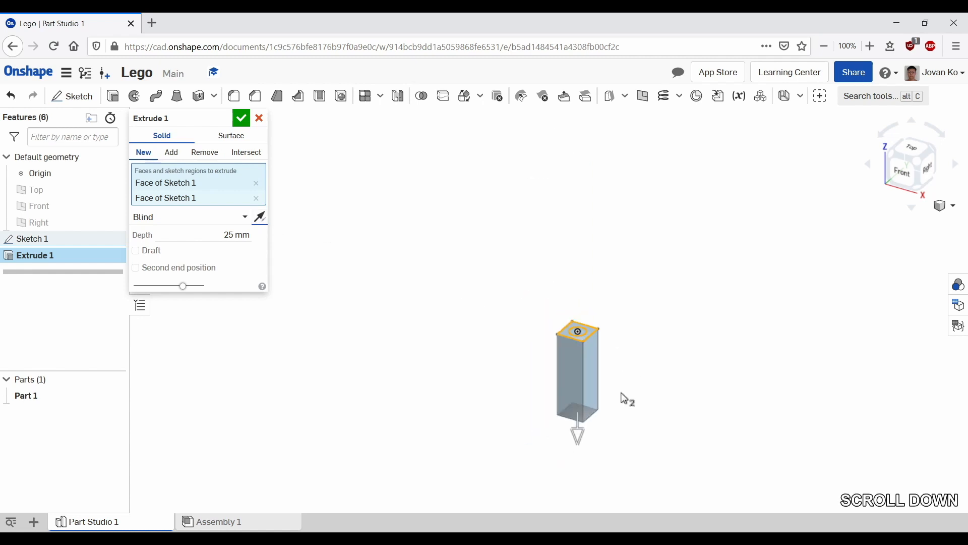
scroll(617, 393, "up", 2)
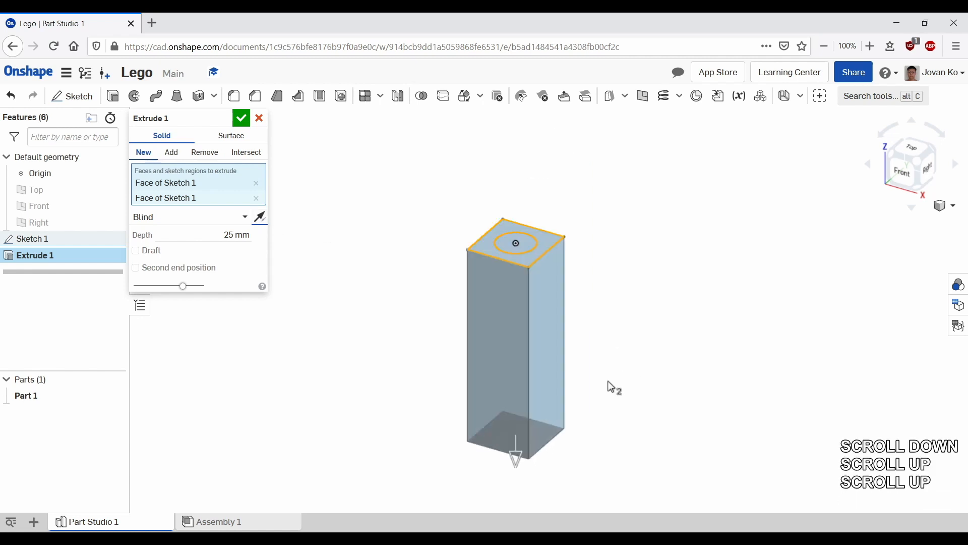
left_click(225, 235)
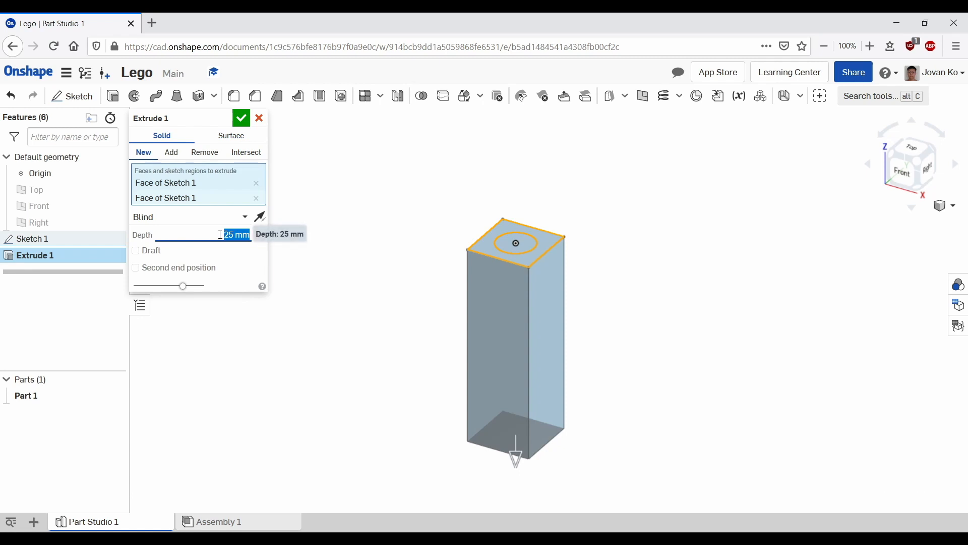
type("9.6")
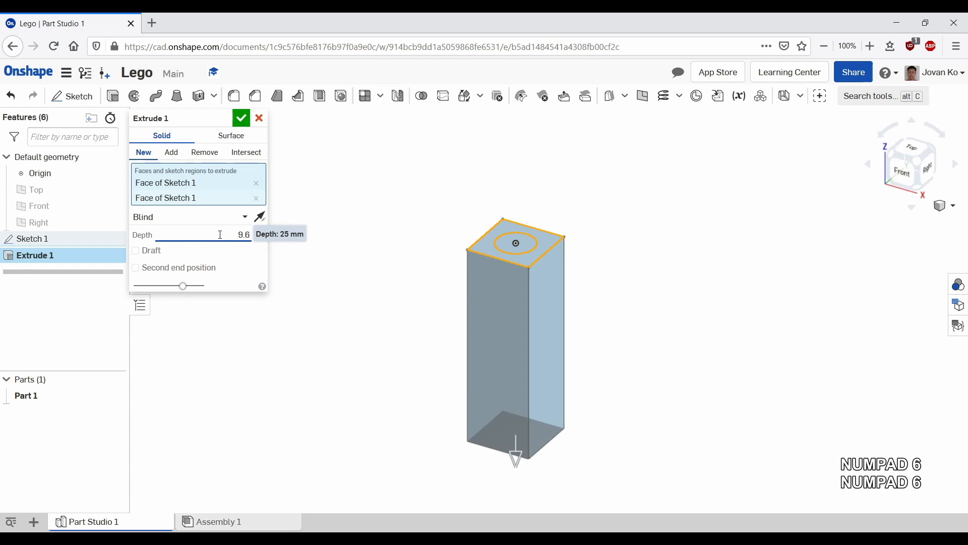
key("Return")
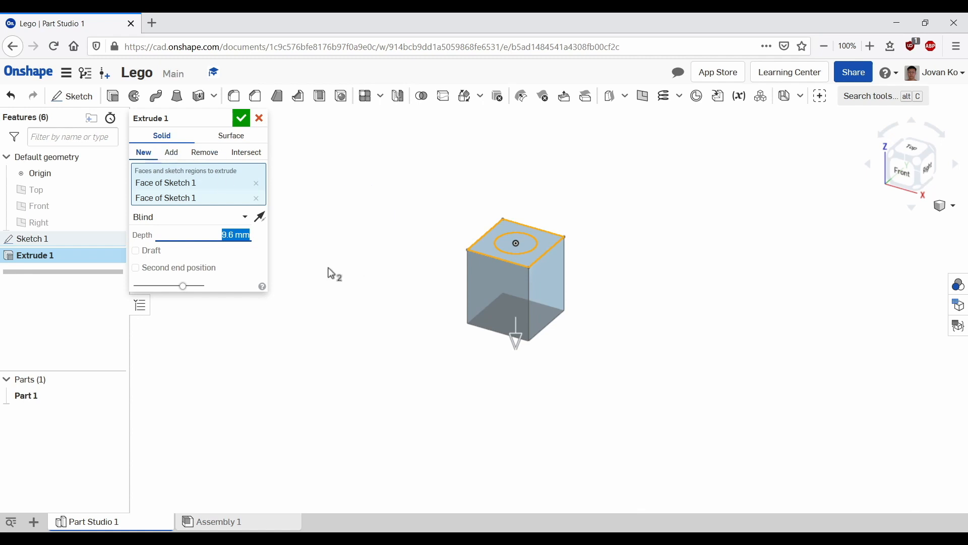
left_click(241, 119)
left_click(241, 119)
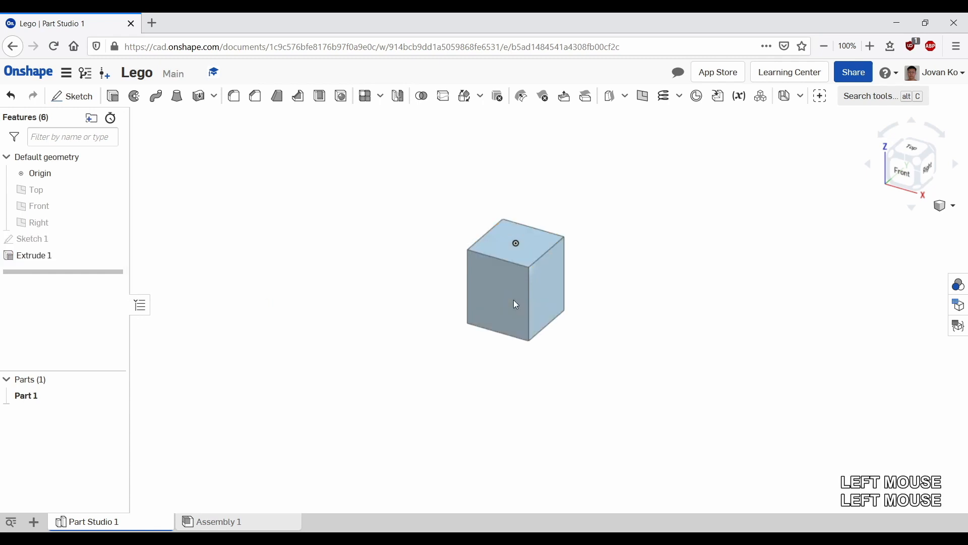
Step: Extrude the stud circle from Sketch 1 upward 1.6 mm, adding it to the part
left_click(116, 99)
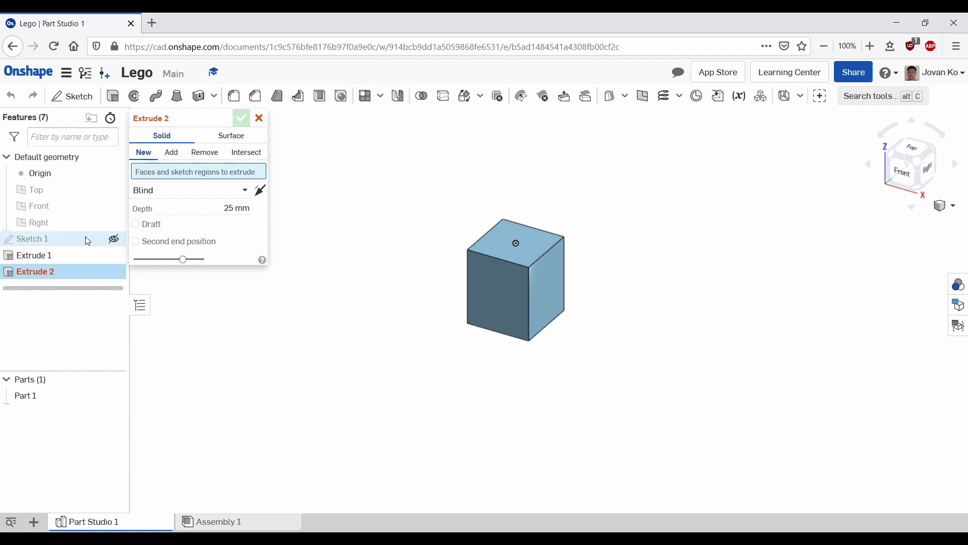
left_click(113, 240)
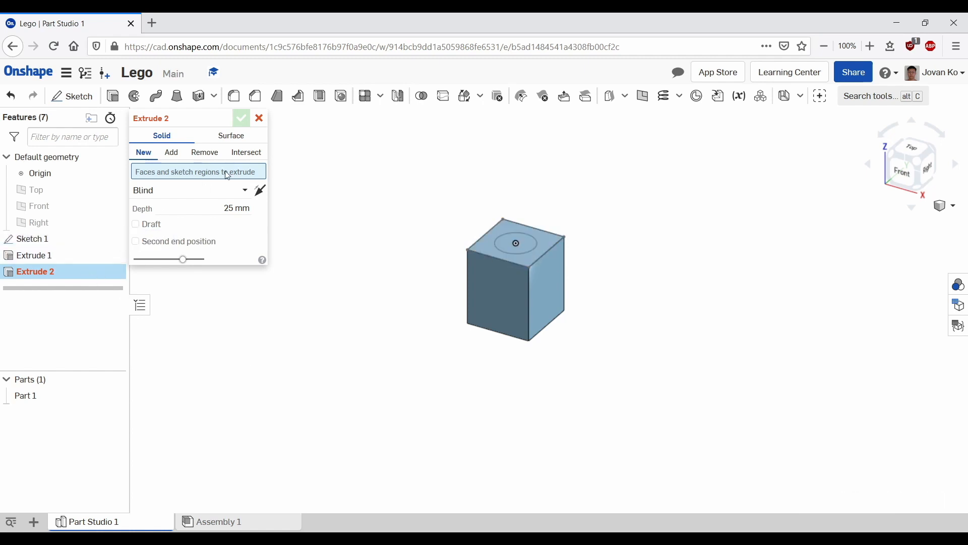
left_click(523, 241)
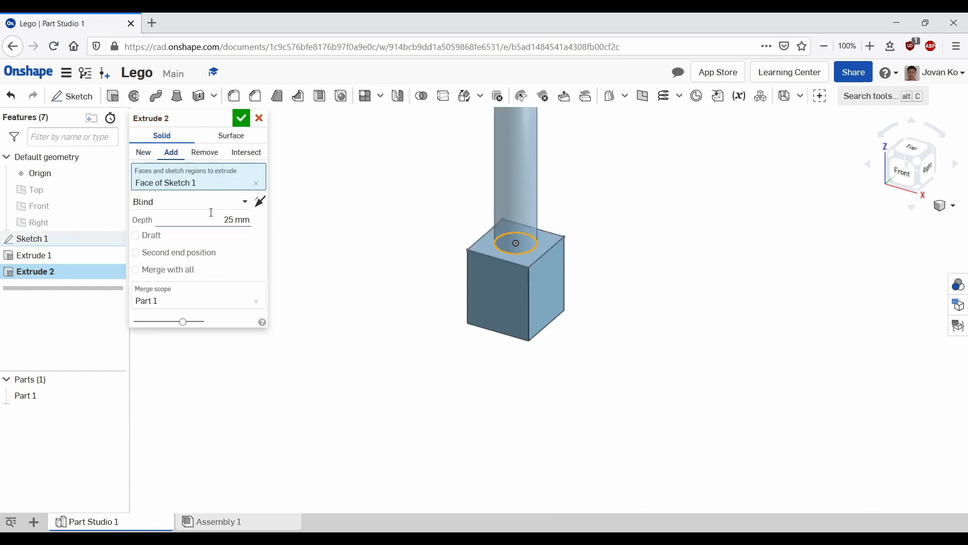
left_click(226, 219)
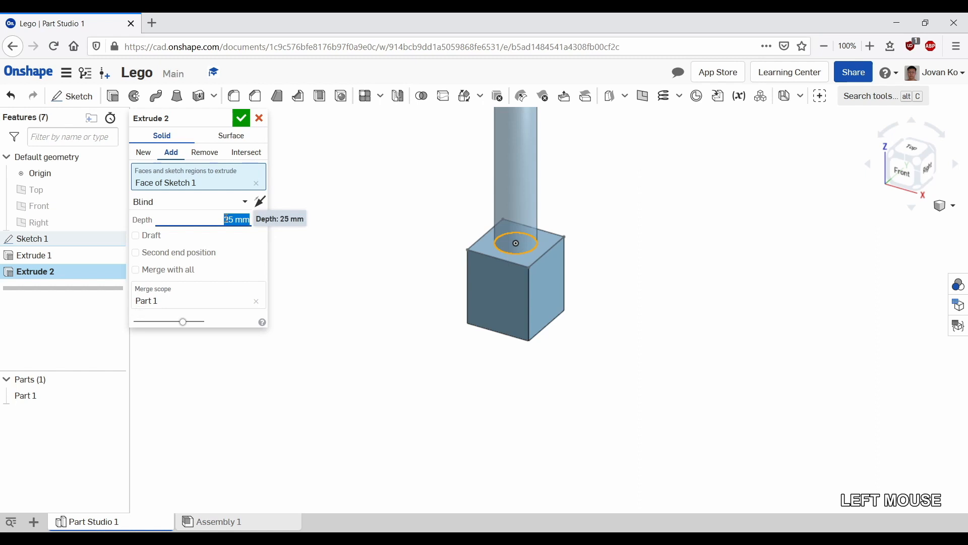
type("1.6")
key("Return")
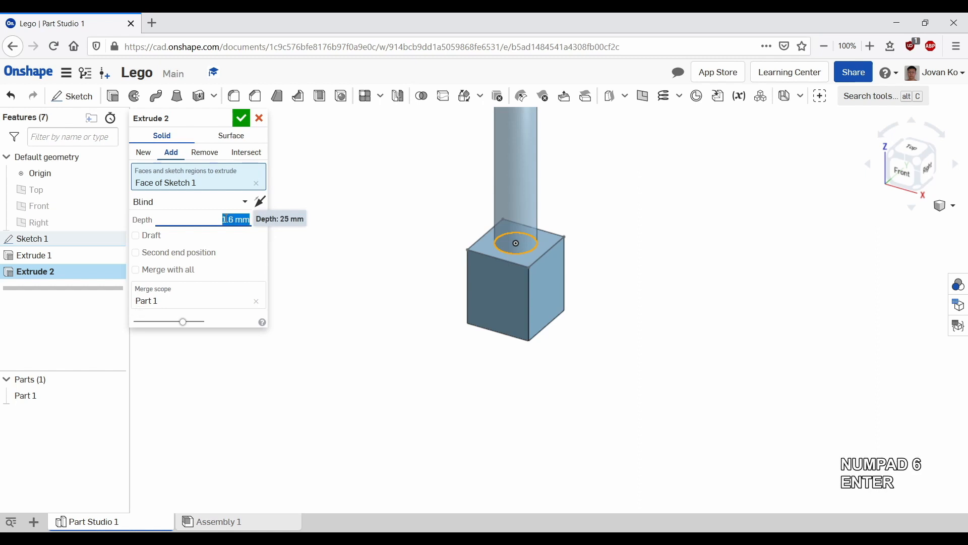
left_click(244, 120)
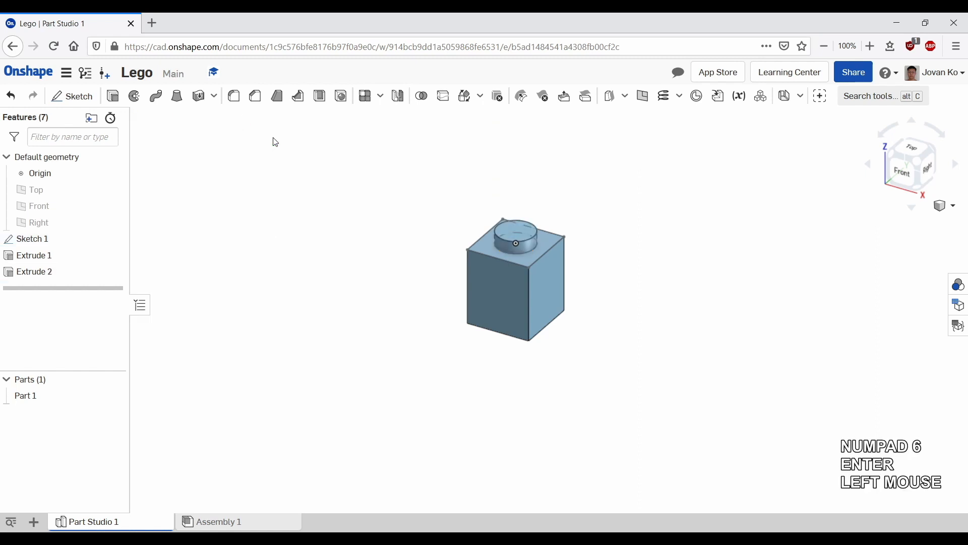
Step: Edit Sketch 1 and set the square's edge dimension to 12 mm
left_click(408, 252)
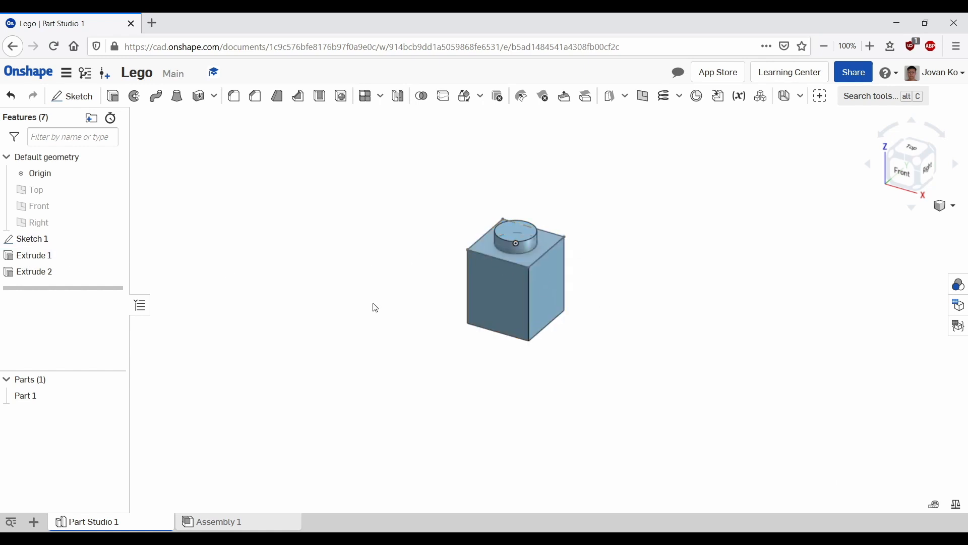
double_click(61, 246)
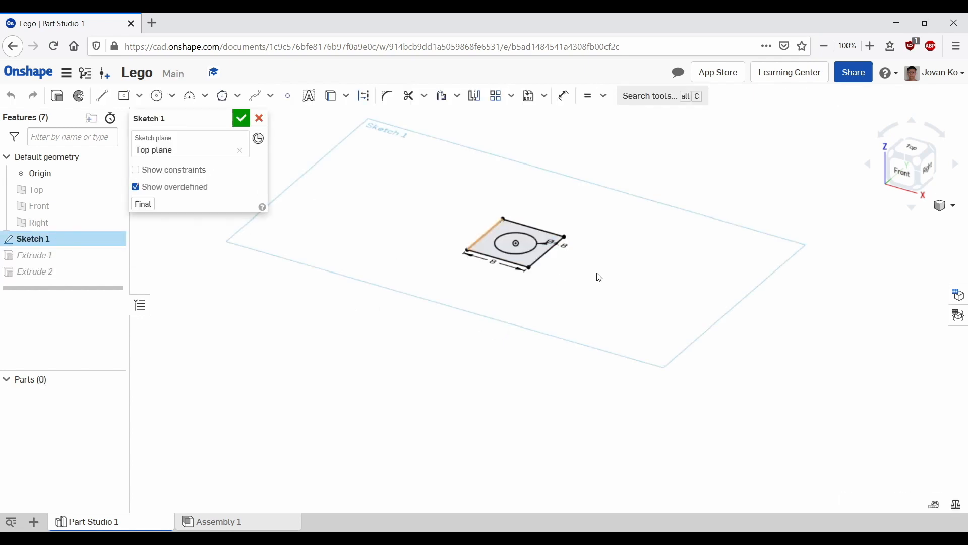
scroll(600, 274, "up", 3)
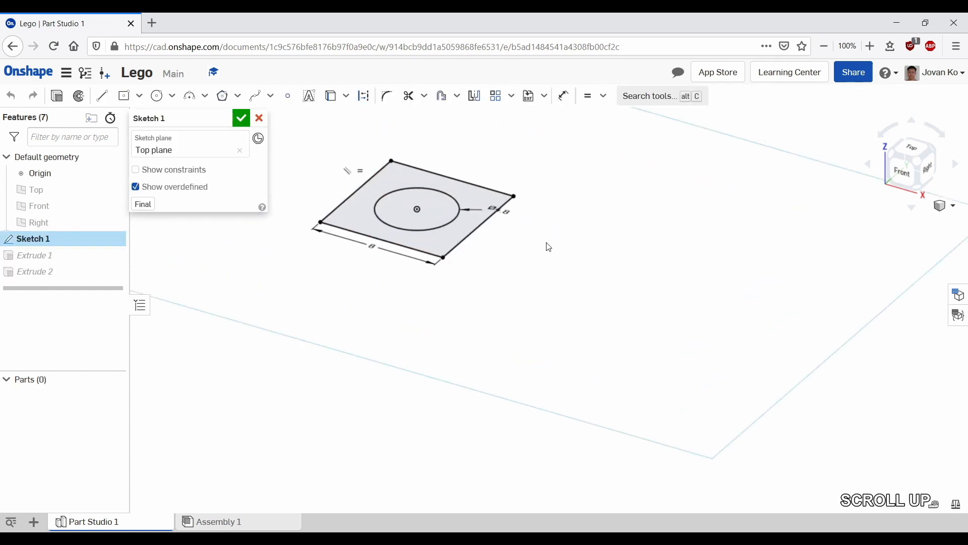
double_click(373, 247)
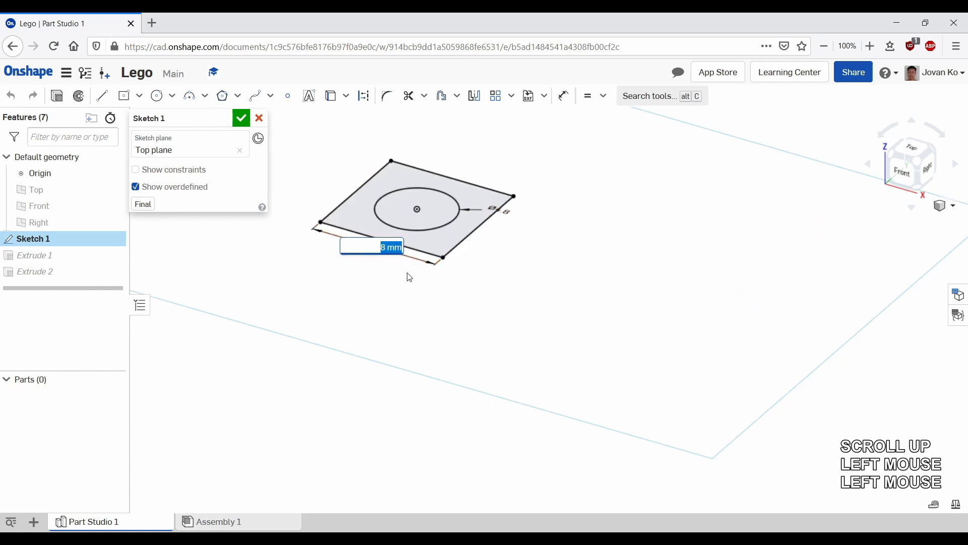
type("12")
key("Return")
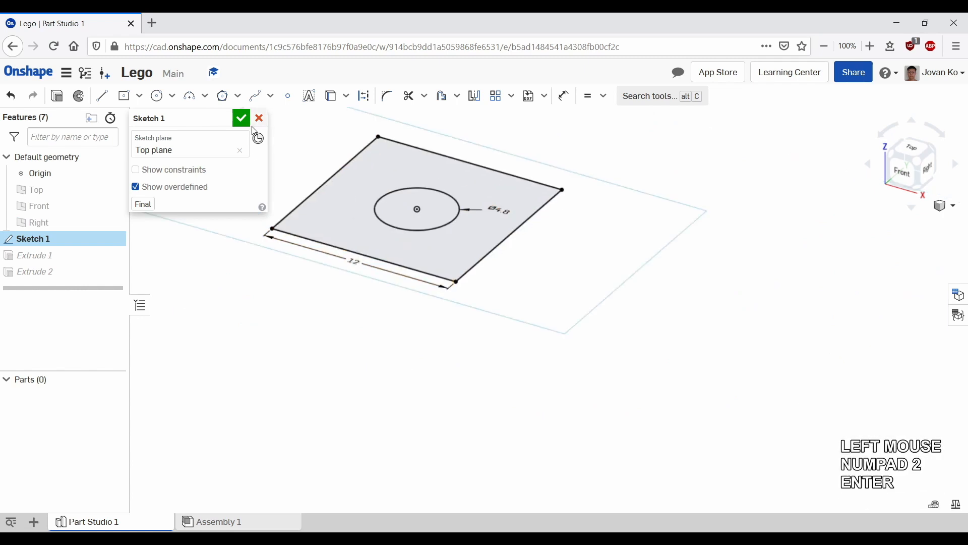
left_click(242, 119)
Step: Reopen Sketch 1, set the square's edge dimension to 8 mm, and finish the sketch
scroll(584, 303, "down", 2)
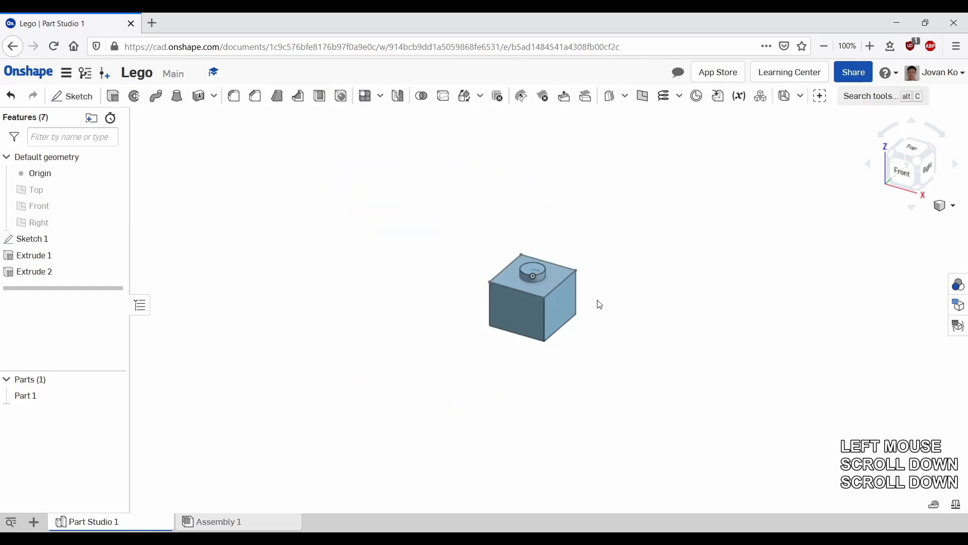
scroll(600, 304, "up", 3)
left_click(64, 244)
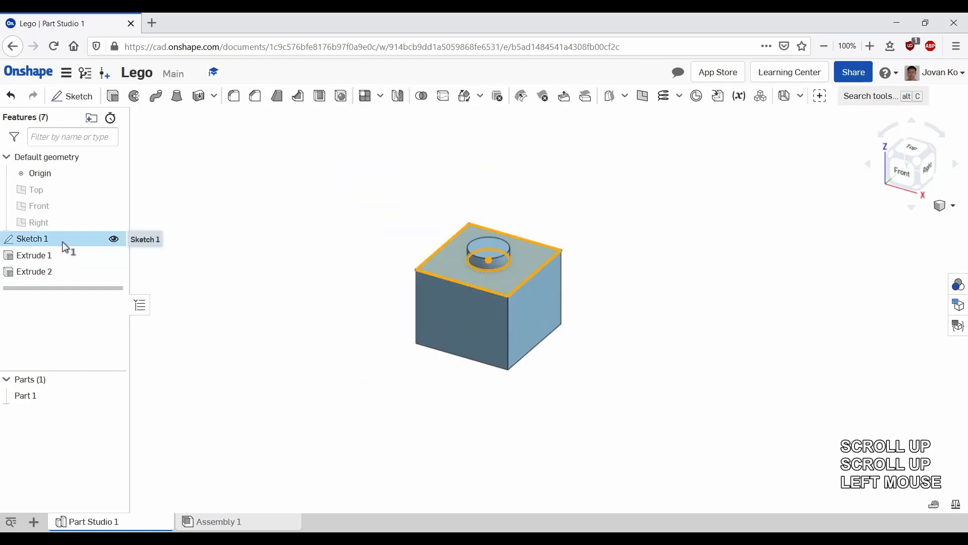
double_click(63, 243)
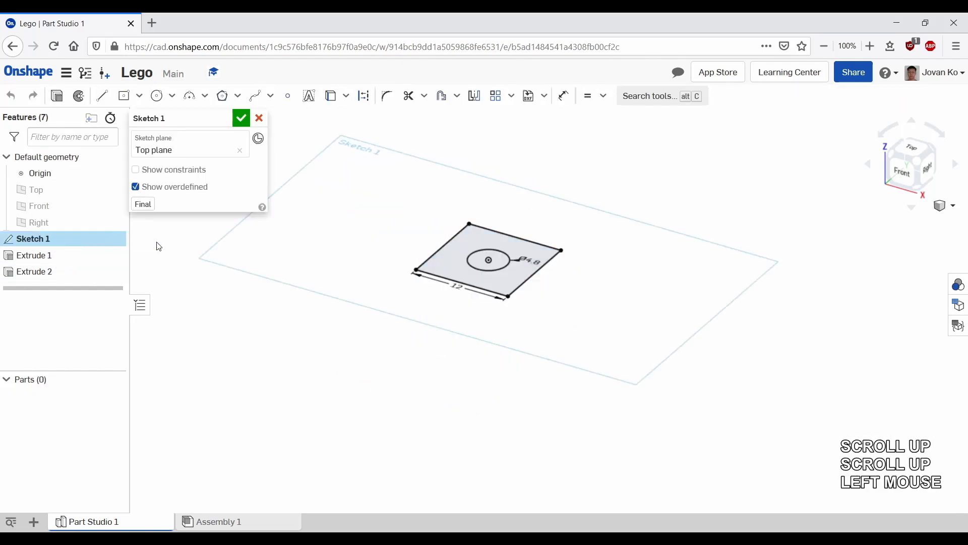
double_click(461, 288)
type("88")
key("Return")
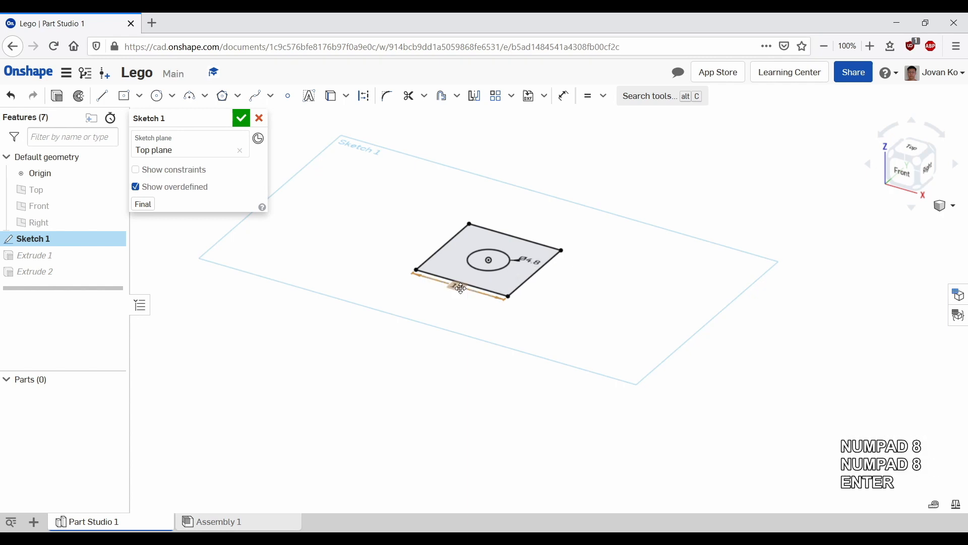
left_click(241, 118)
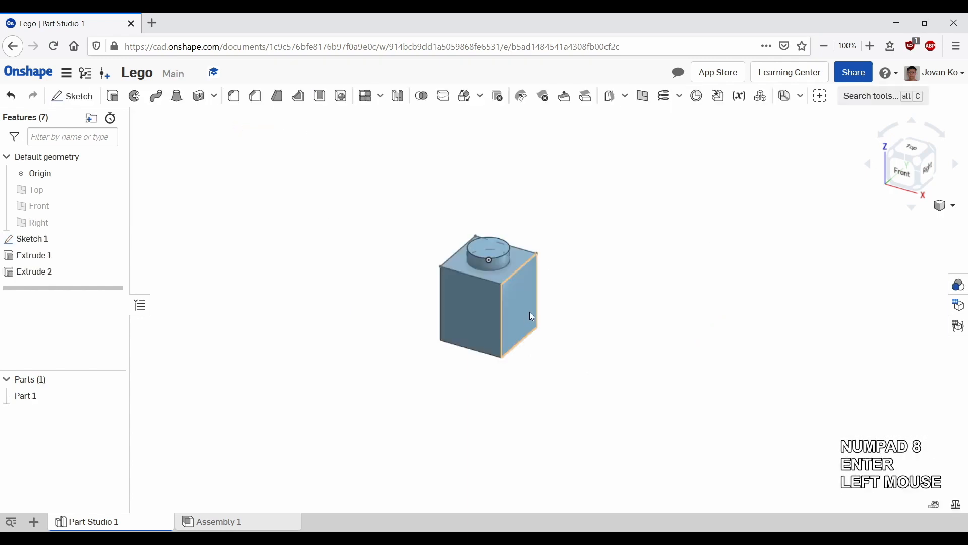
Step: Start a linear part pattern of Part 1, directed along the brick's front top edge
scroll(596, 304, "down", 3)
scroll(595, 307, "up", 5)
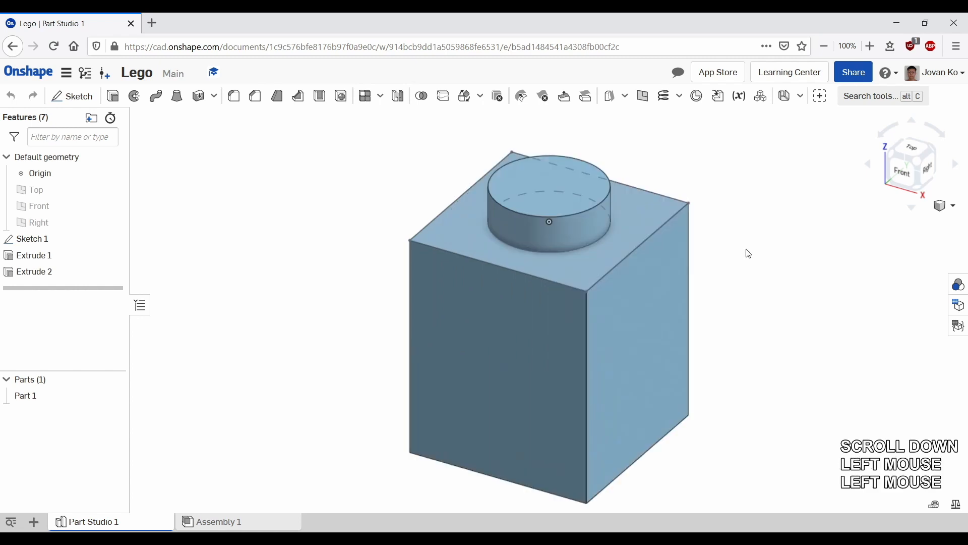
scroll(748, 254, "down", 3)
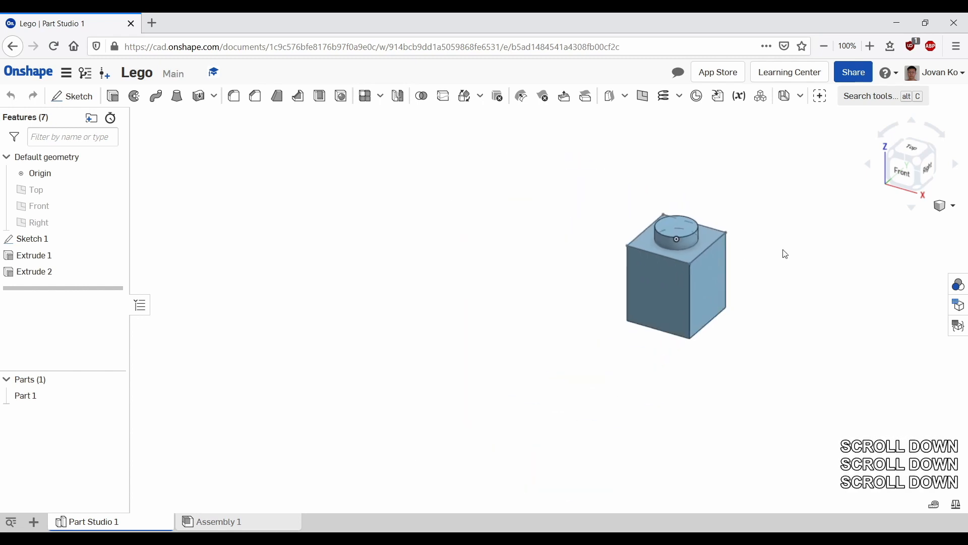
middle_click_drag(786, 254, 500, 253)
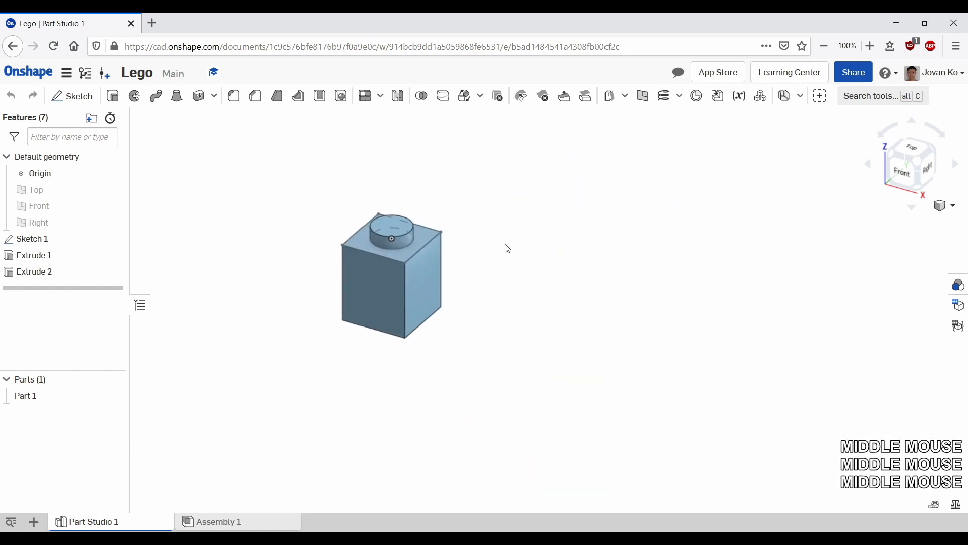
left_click(366, 101)
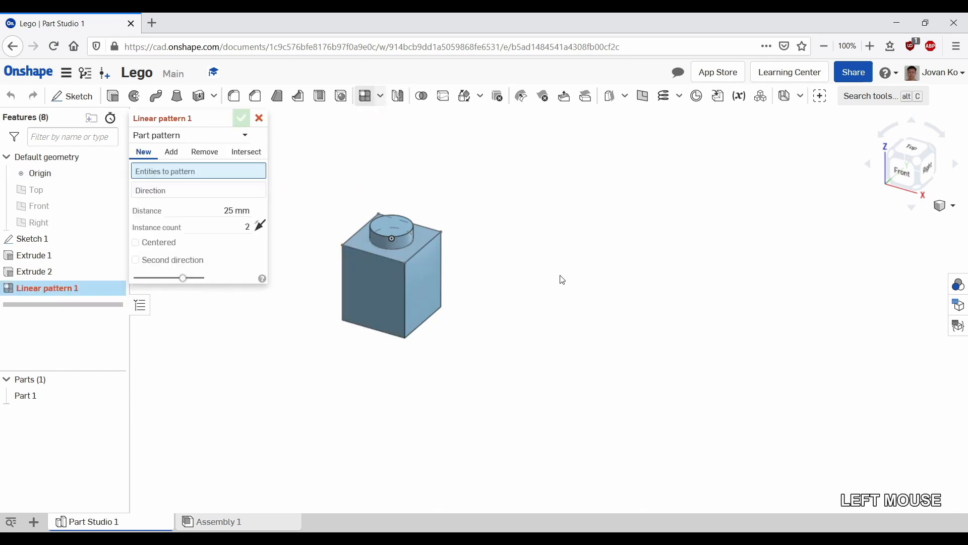
left_click(163, 174)
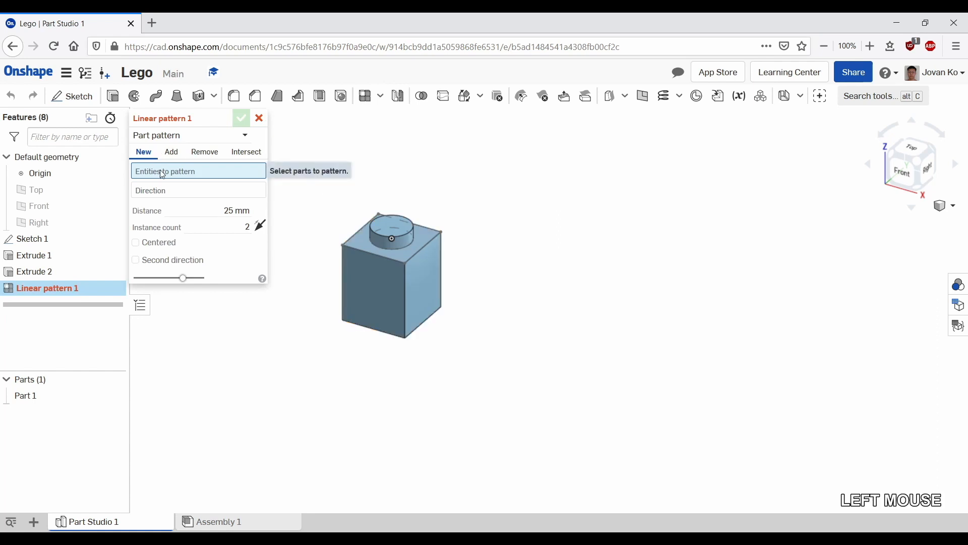
left_click(380, 277)
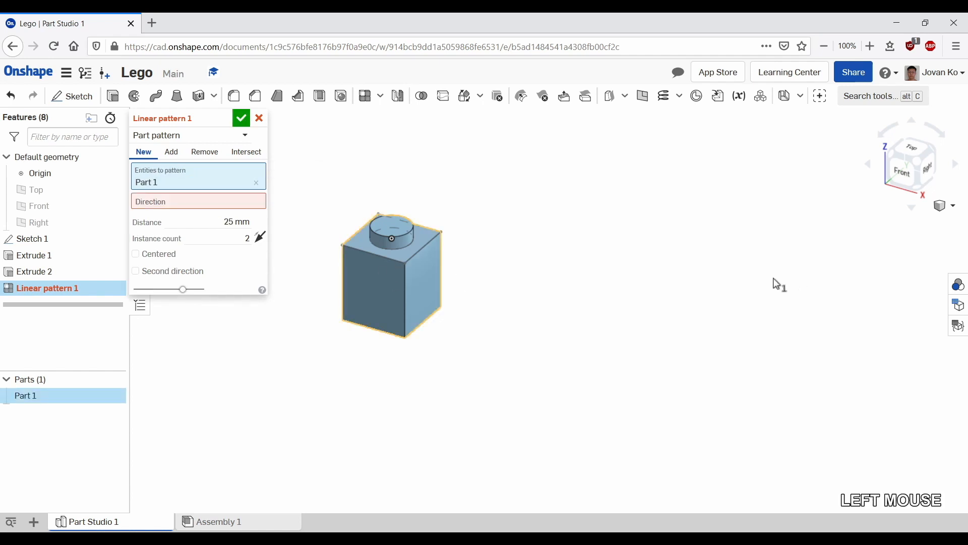
left_click(189, 204)
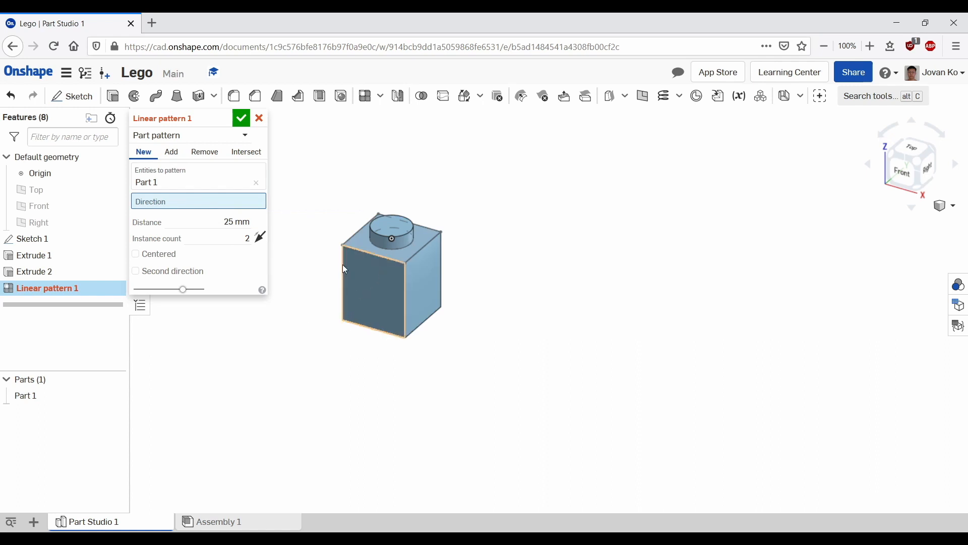
scroll(331, 220, "up", 3)
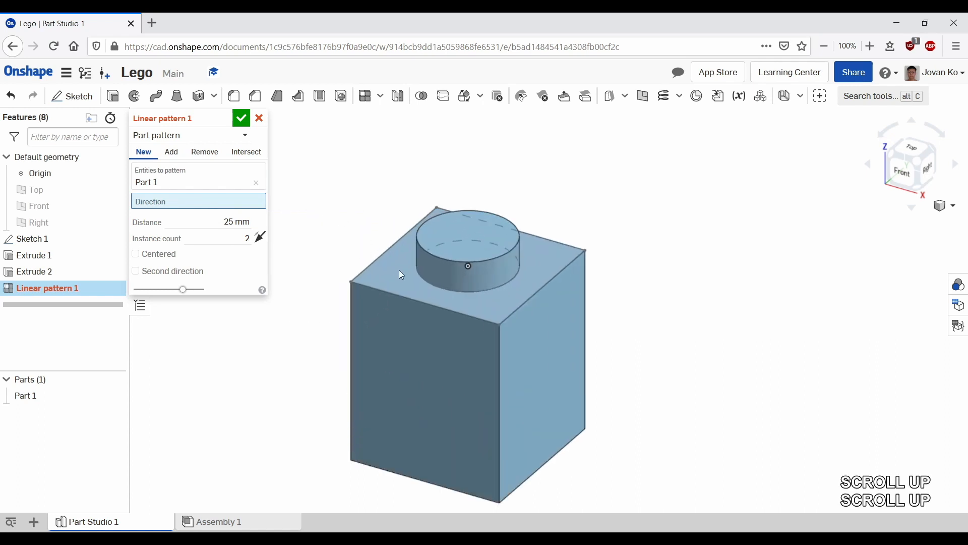
left_click(417, 304)
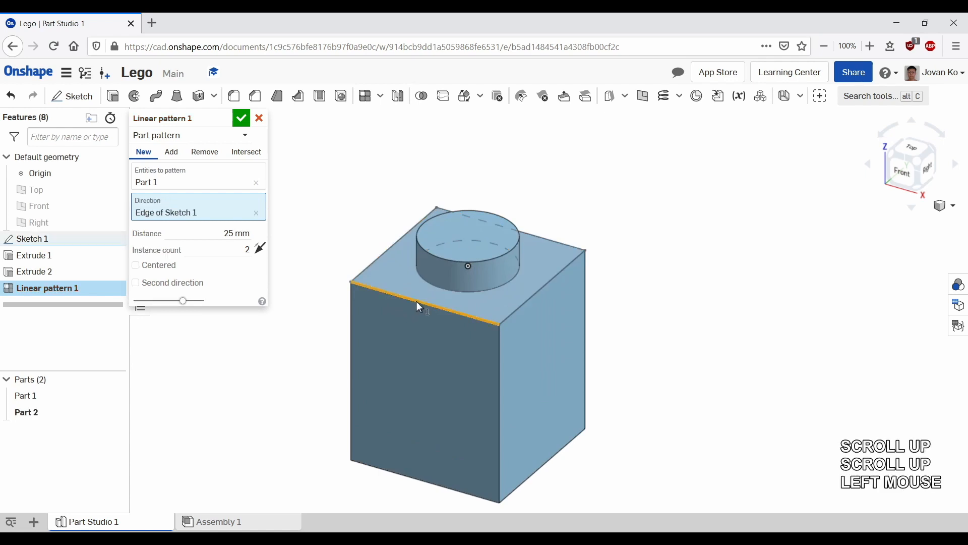
Step: Set the pattern distance to 8 mm and the instance count to 4
scroll(577, 330, "down", 2)
scroll(576, 329, "down", 3)
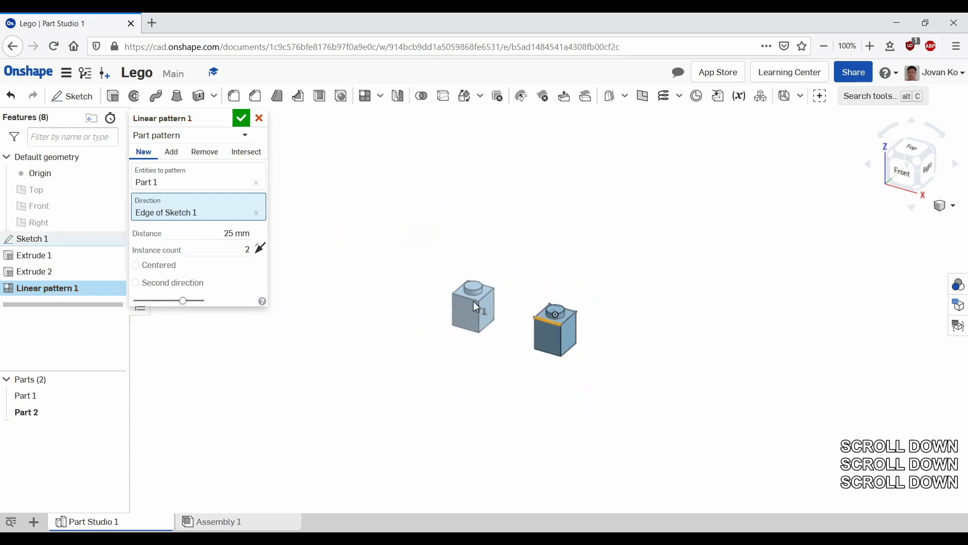
scroll(472, 302, "up", 2)
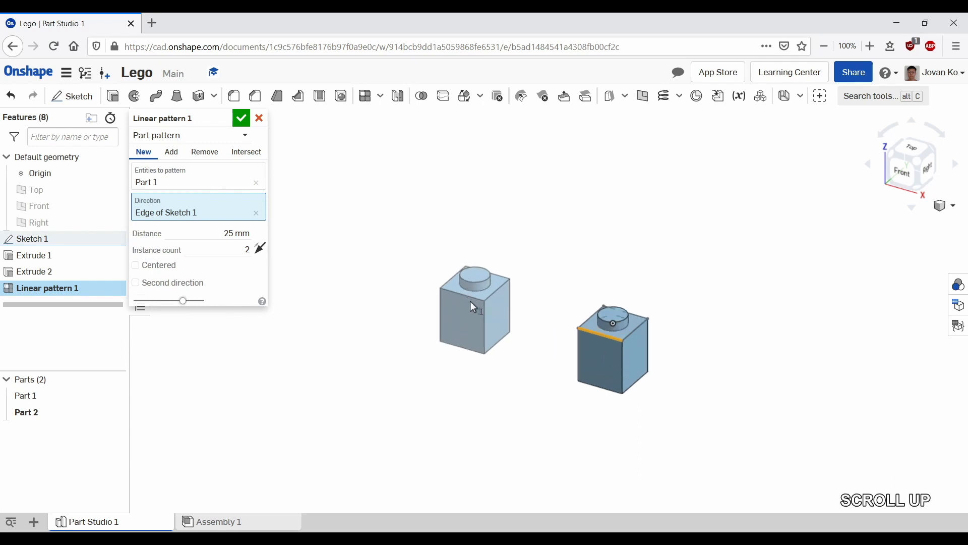
left_click(237, 233)
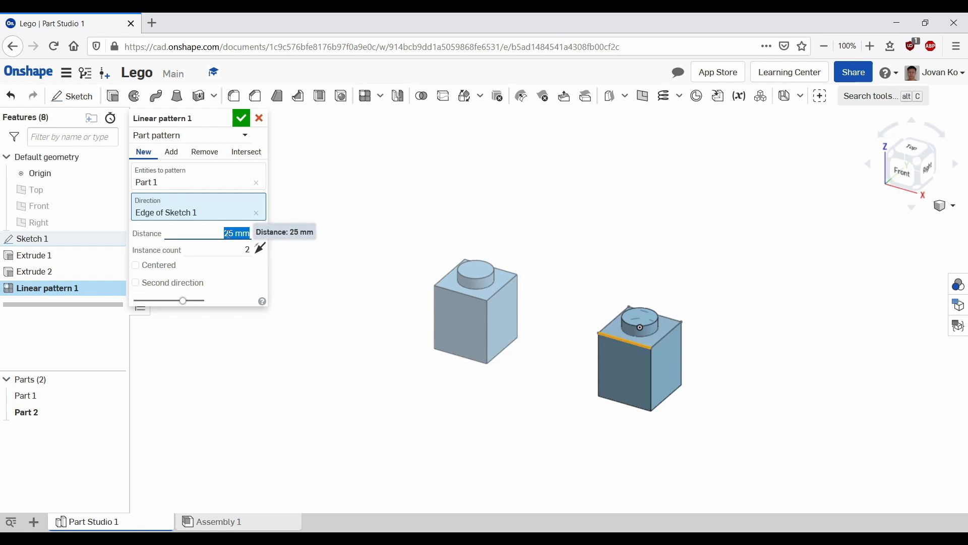
type("8")
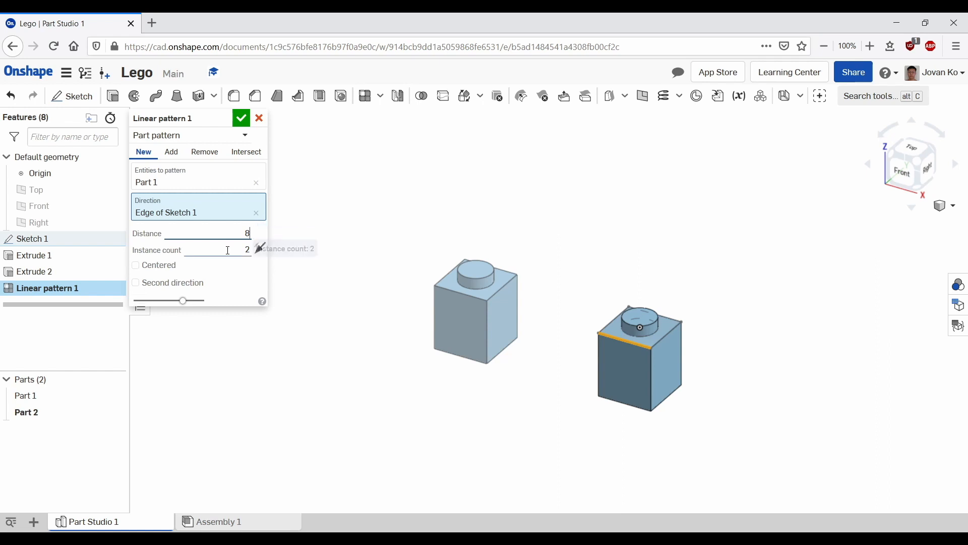
left_click(228, 250)
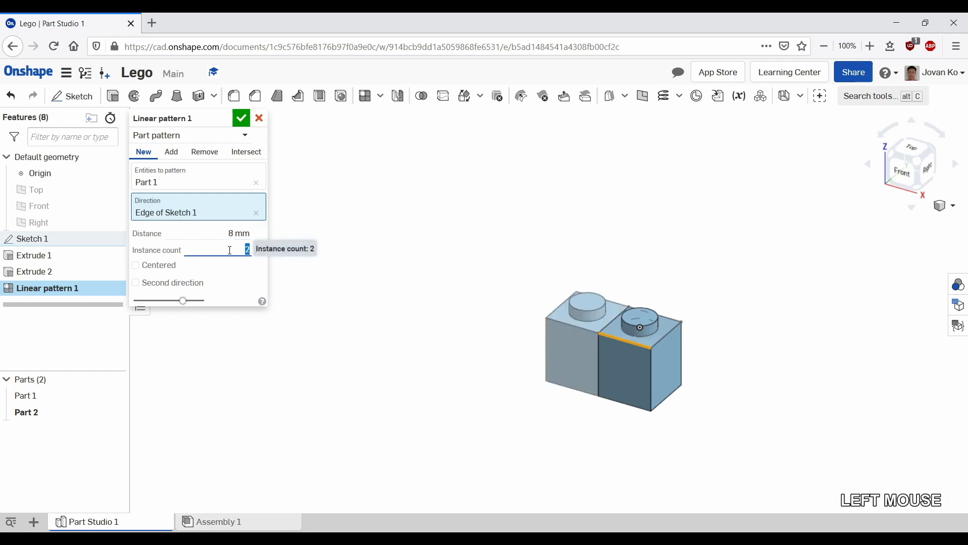
type("4")
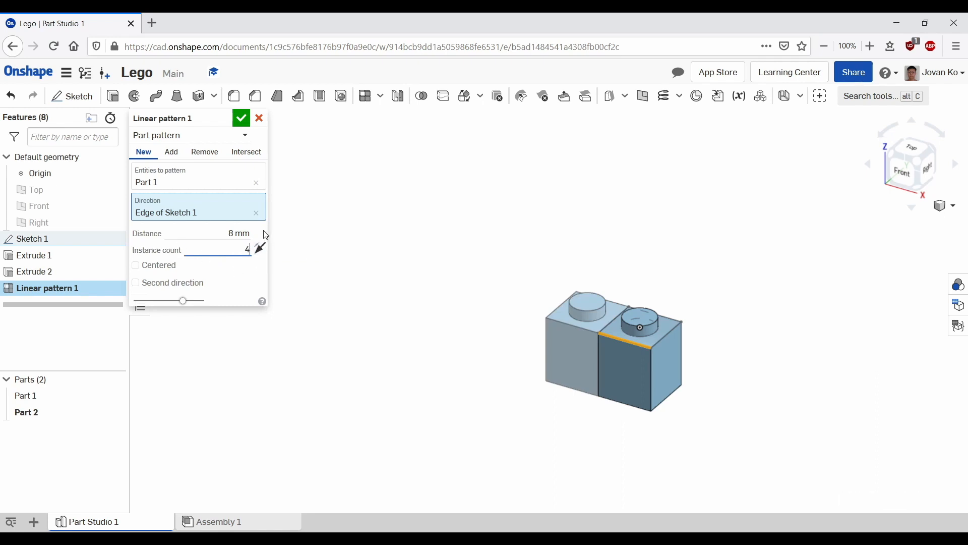
Step: Reverse the pattern direction so the copies run the other way along the edge
double_click(259, 267)
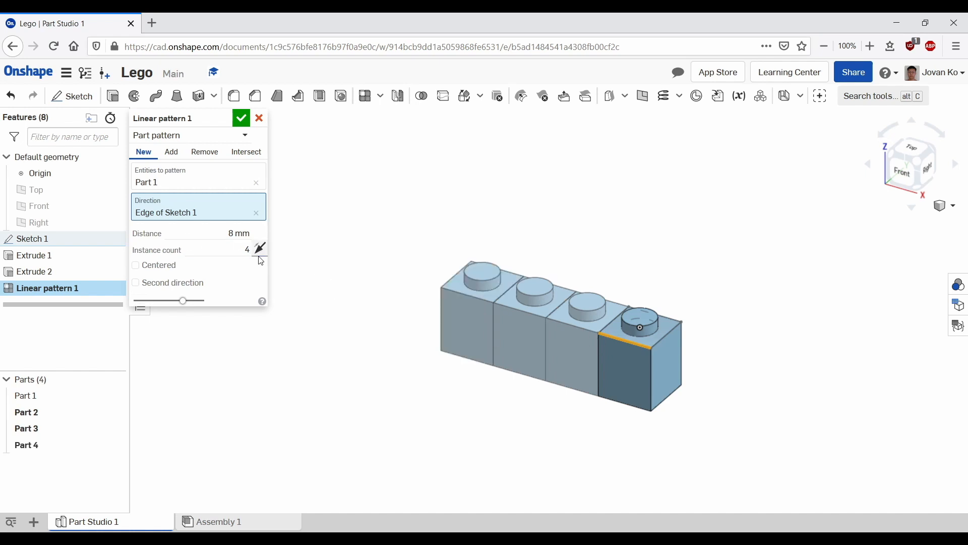
left_click(261, 255)
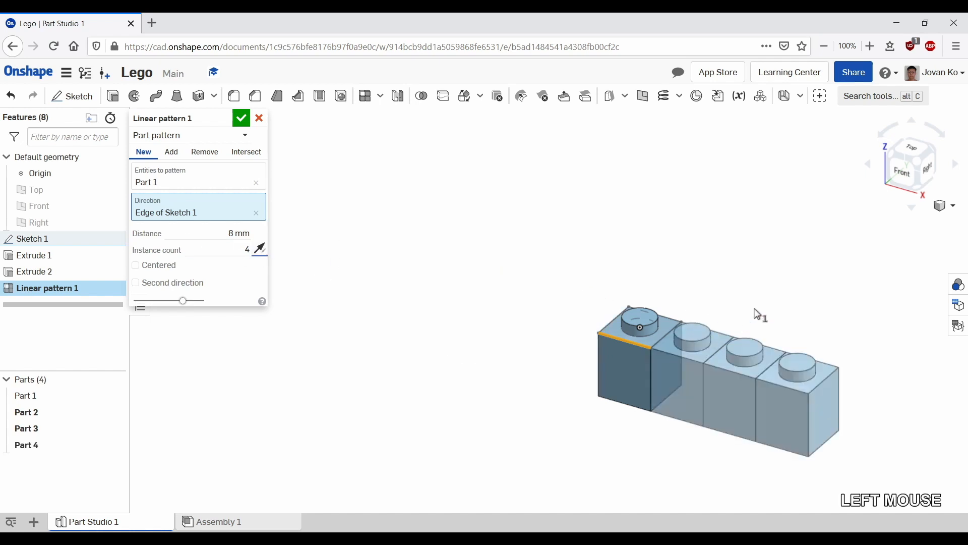
middle_click_drag(761, 304, 550, 248)
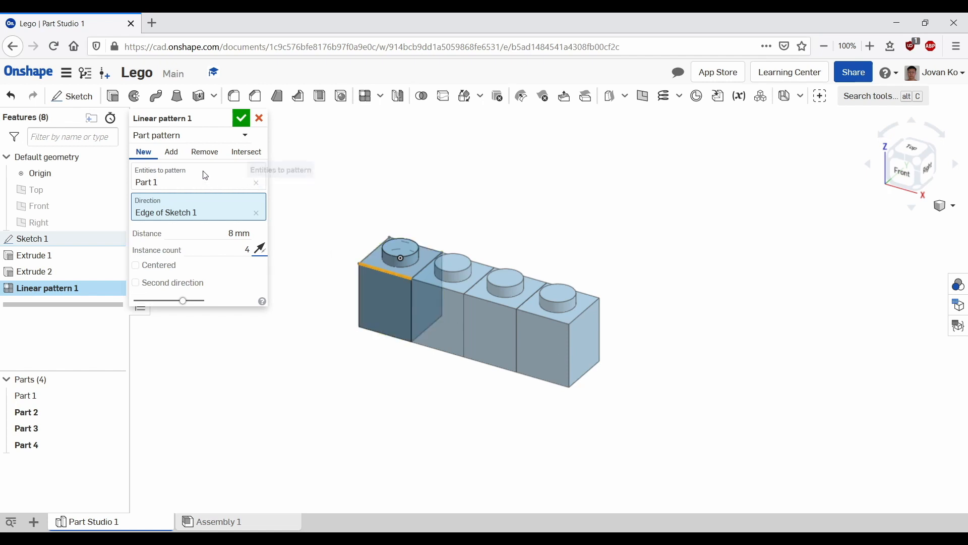
Step: Switch the pattern result to Add so the copies merge into one part
left_click(176, 157)
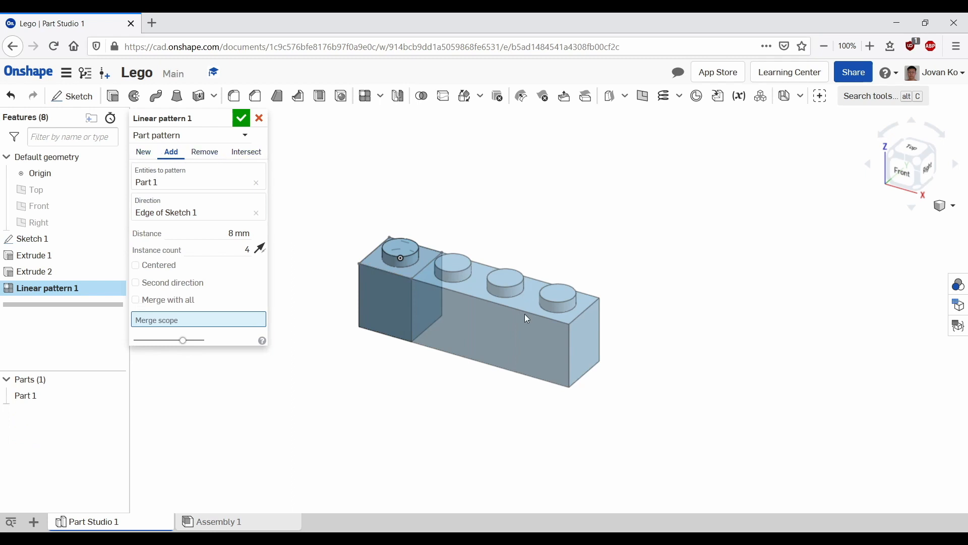
scroll(493, 324, "up", 3)
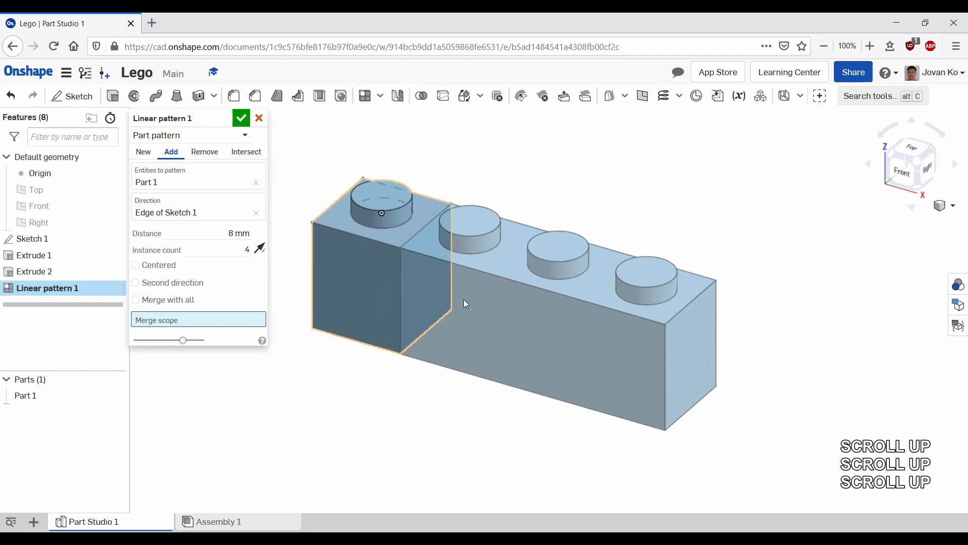
scroll(659, 317, "down", 2)
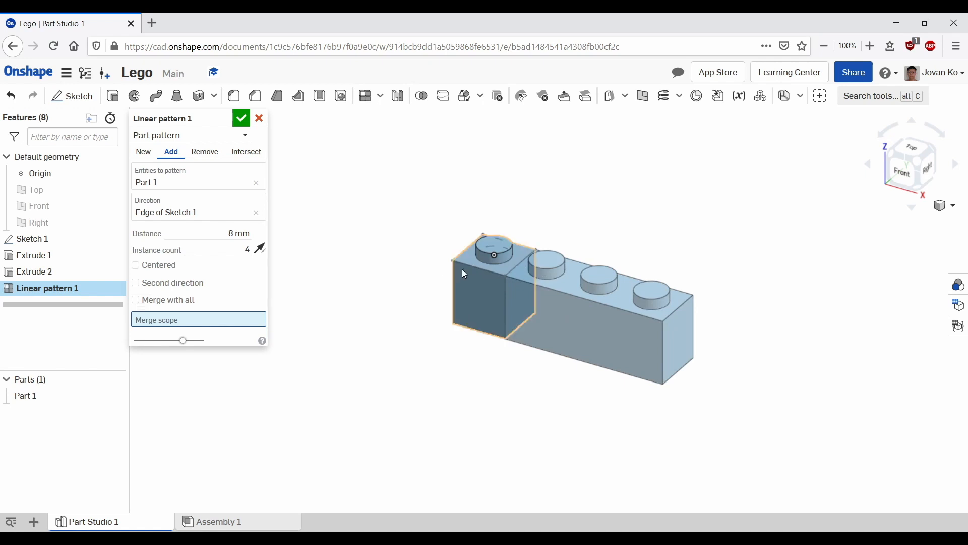
Step: Enable a second direction along the brick's short top edge with an instance count of 2
left_click(135, 283)
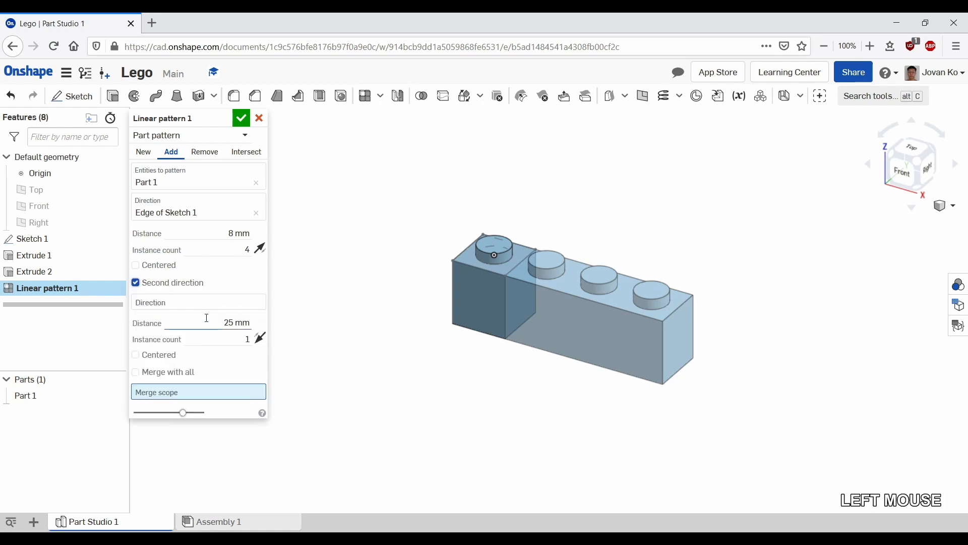
left_click(185, 306)
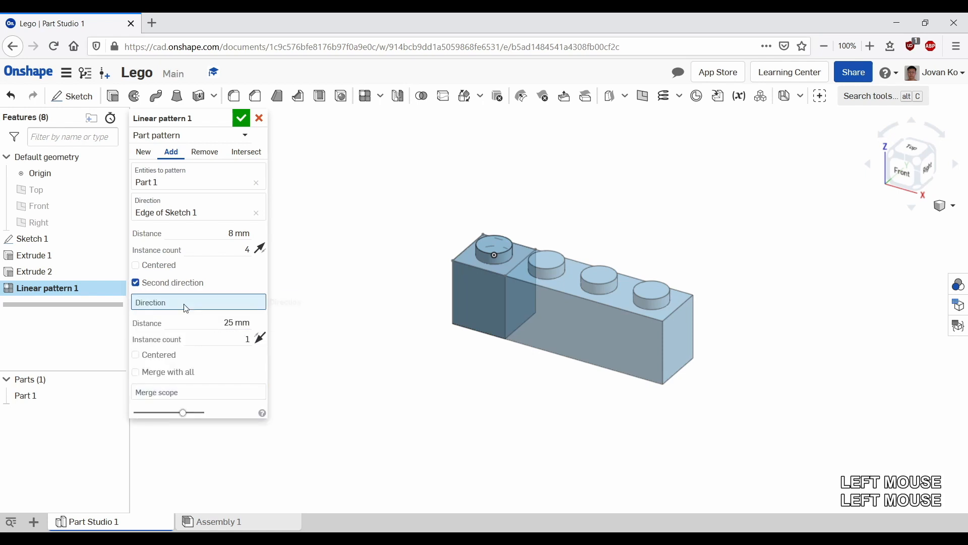
left_click(468, 253)
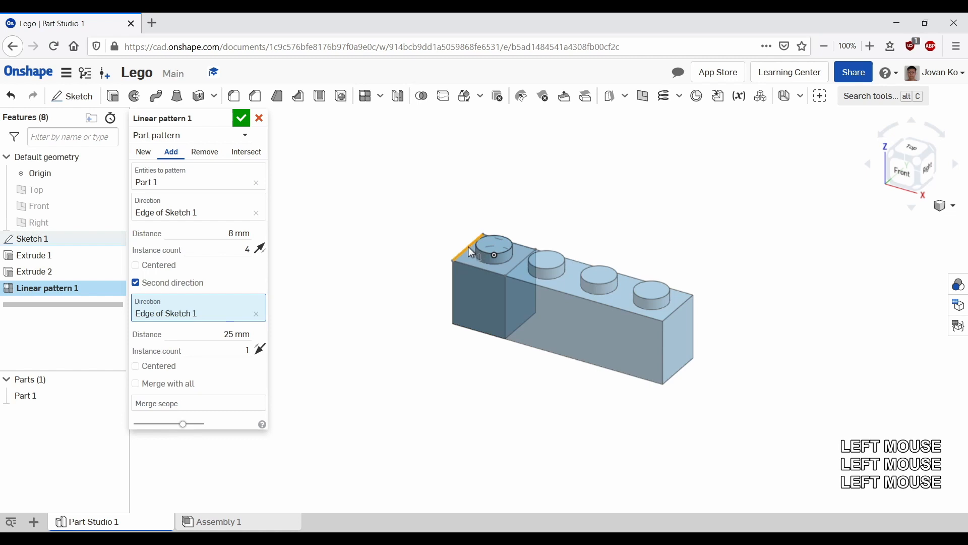
left_click(256, 352)
left_click(240, 335)
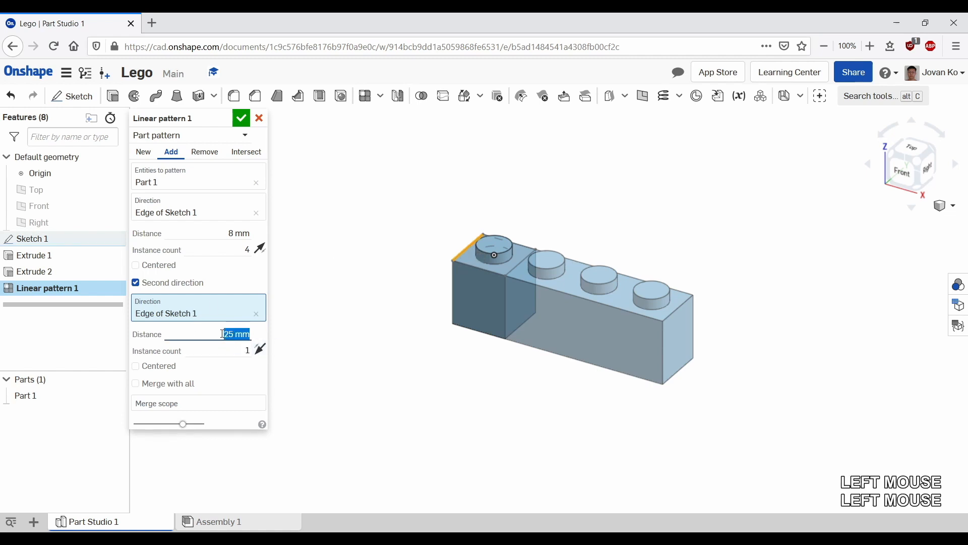
left_click(247, 350)
type("2")
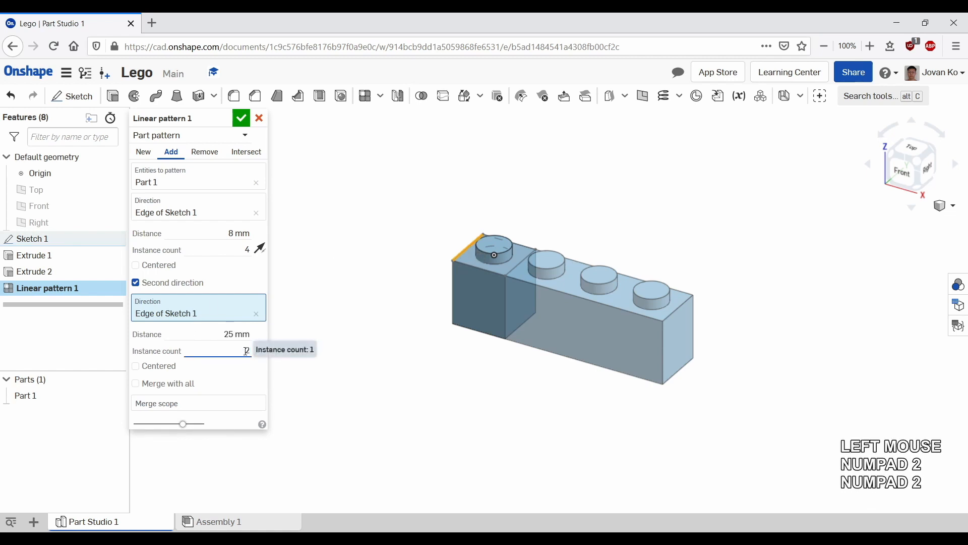
Step: Set the second direction's distance to 8 mm and confirm the linear pattern
left_click(310, 367)
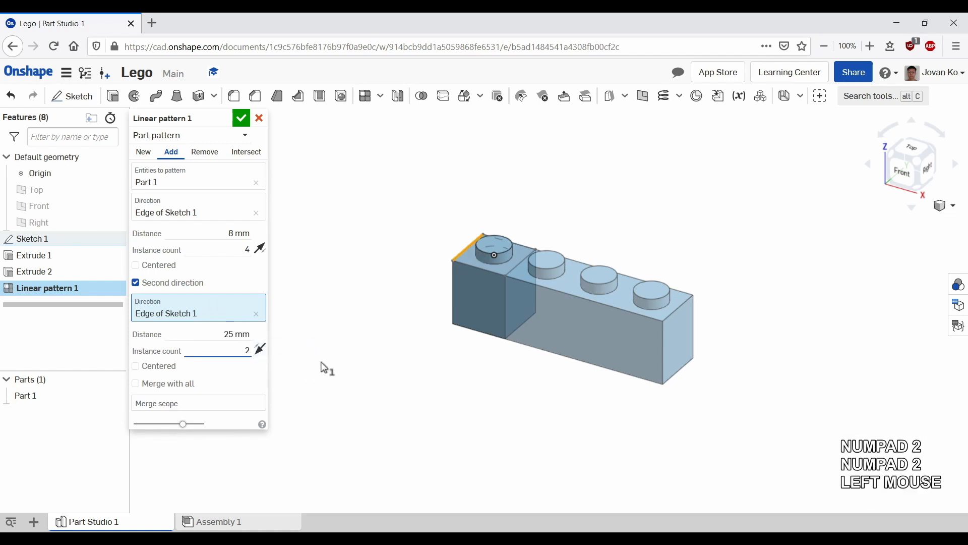
left_click(228, 338)
type("8")
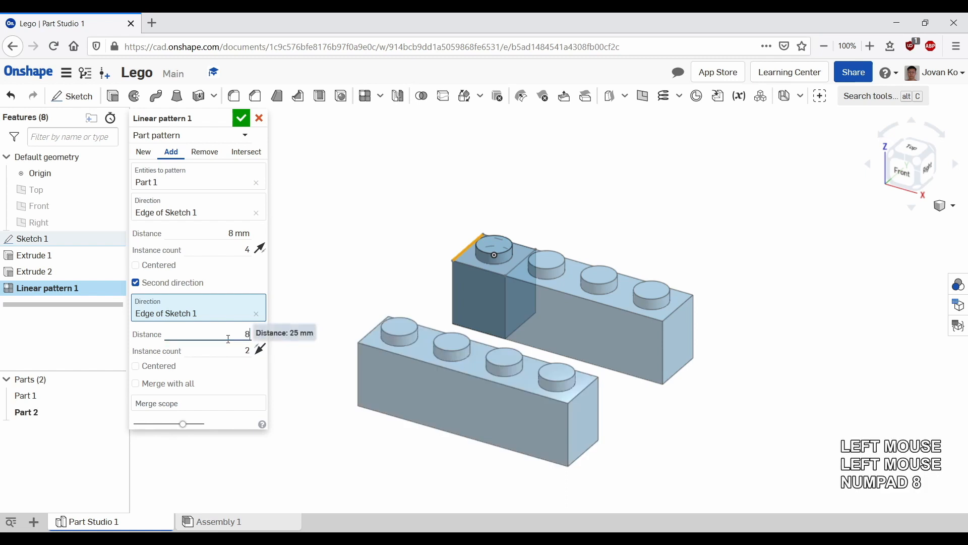
left_click(342, 295)
left_click(343, 294)
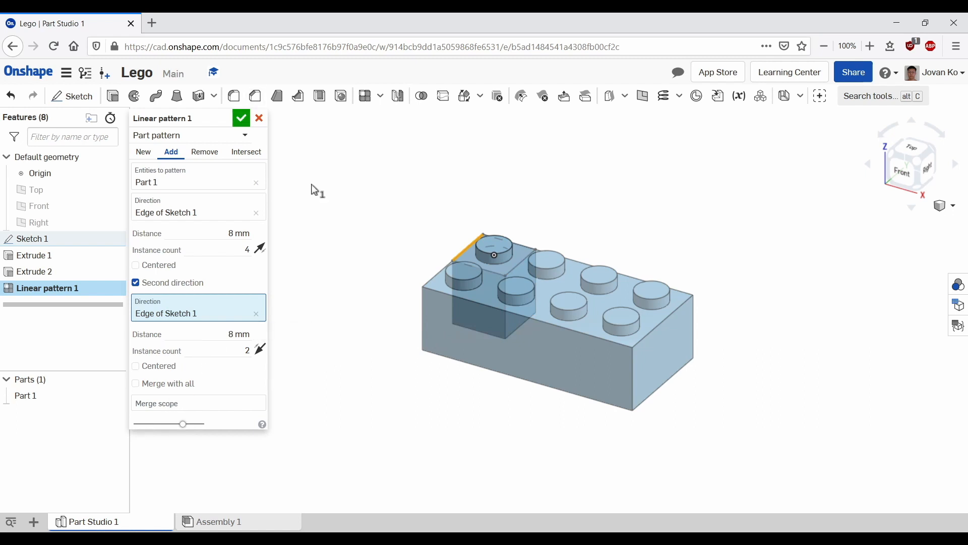
left_click(241, 119)
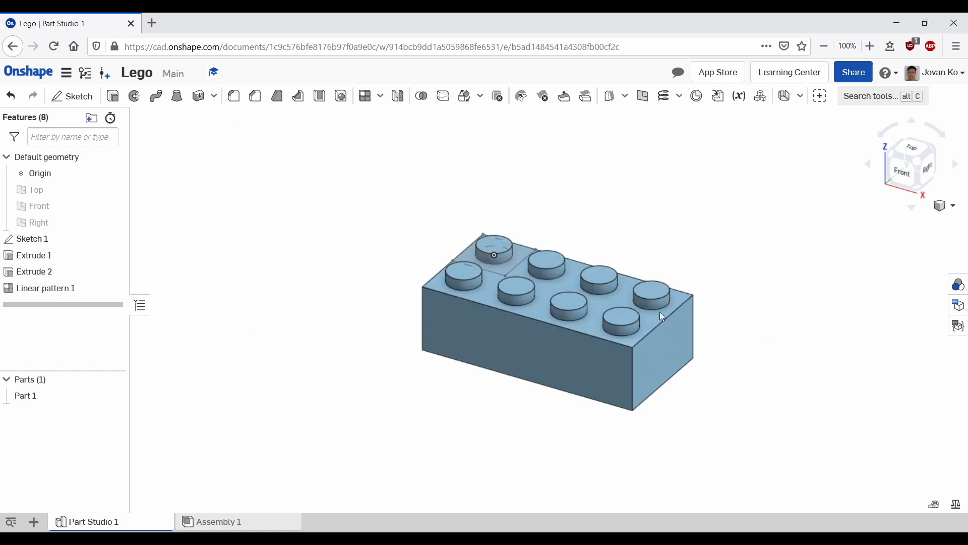
Step: Start a new sketch on the bottom face of the brick
middle_click_drag(660, 314, 651, 393)
right_click_drag(651, 393, 652, 277)
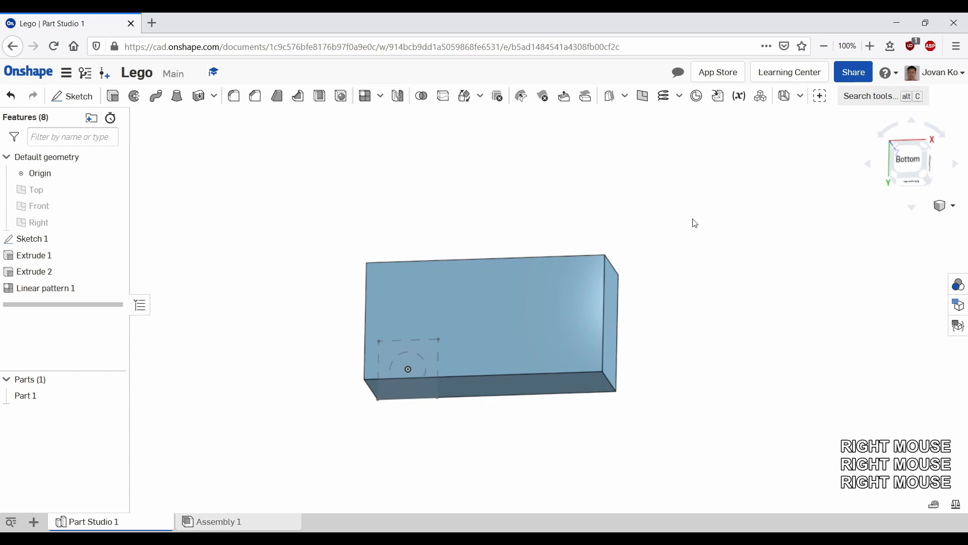
mouse_move(705, 221)
right_mouse_down()
mouse_move(691, 240)
mouse_move(672, 242)
mouse_move(710, 218)
mouse_move(700, 224)
right_mouse_up()
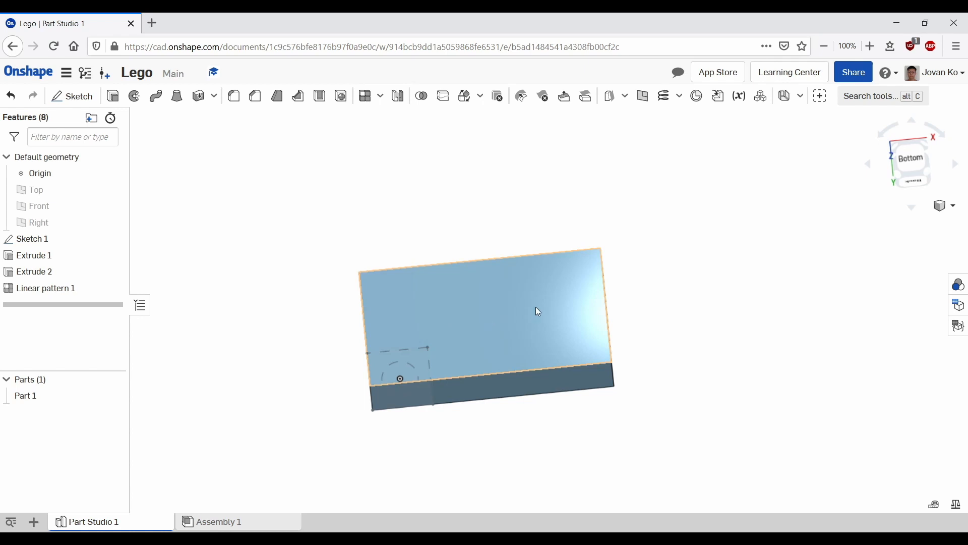
right_click_drag(686, 278, 672, 328)
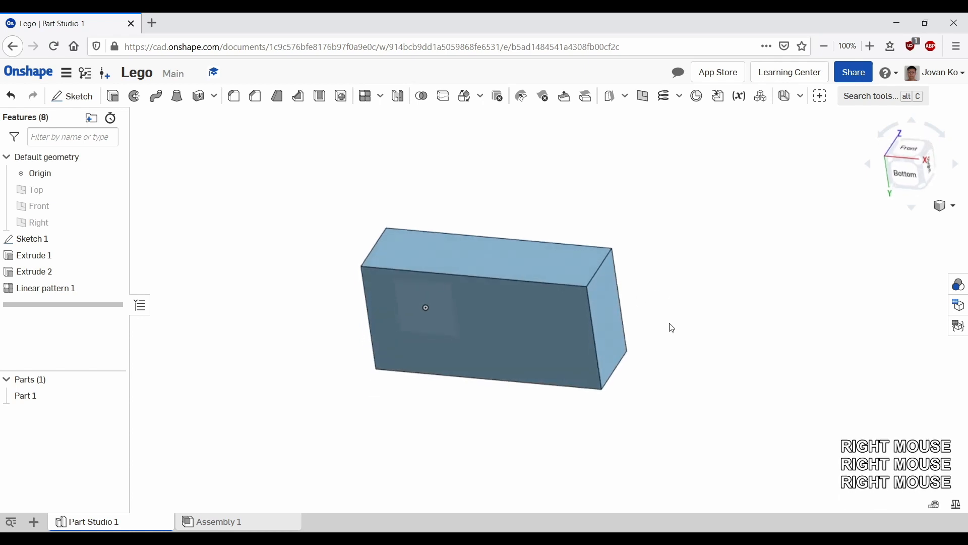
left_click(70, 96)
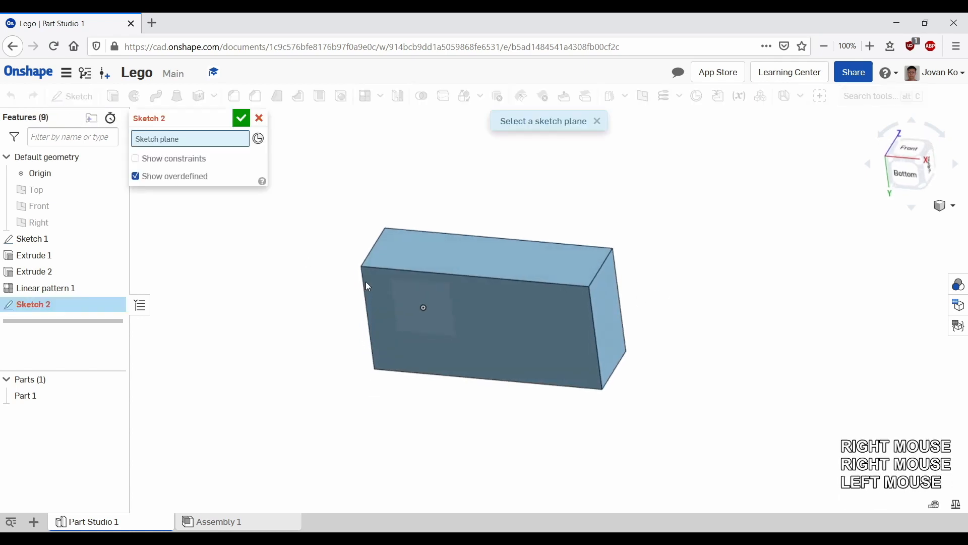
left_click(460, 306)
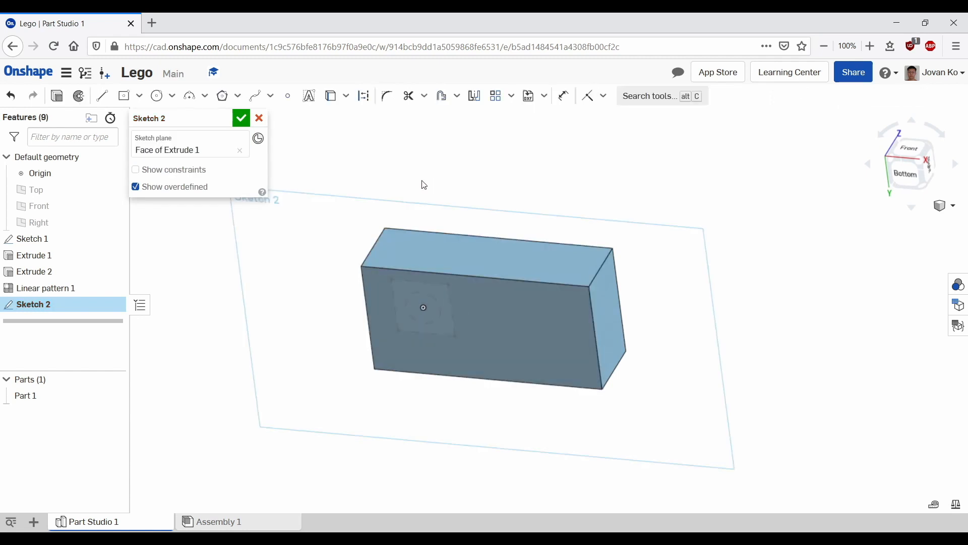
Step: Offset the four edges of the bottom face inward to create an inner rectangle loop
key("n")
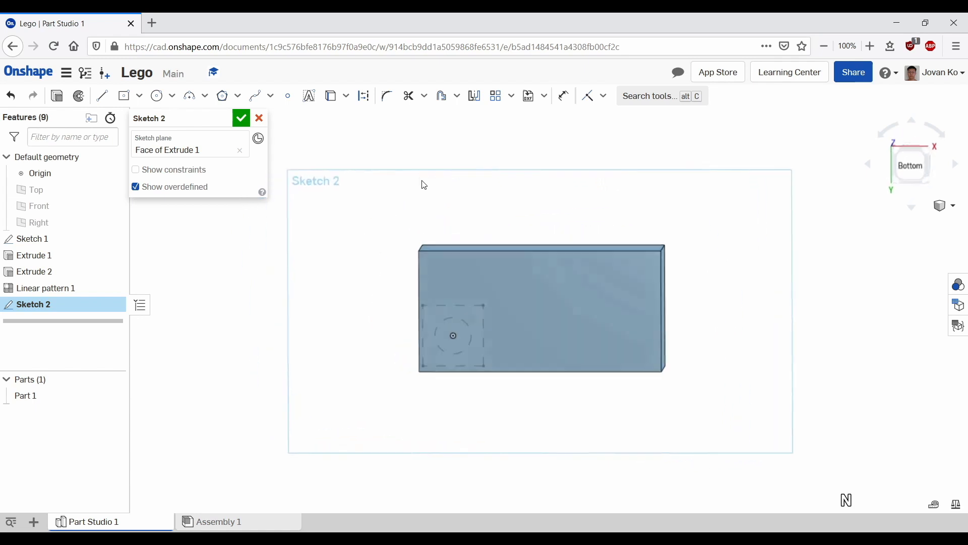
scroll(675, 329, "up", 2)
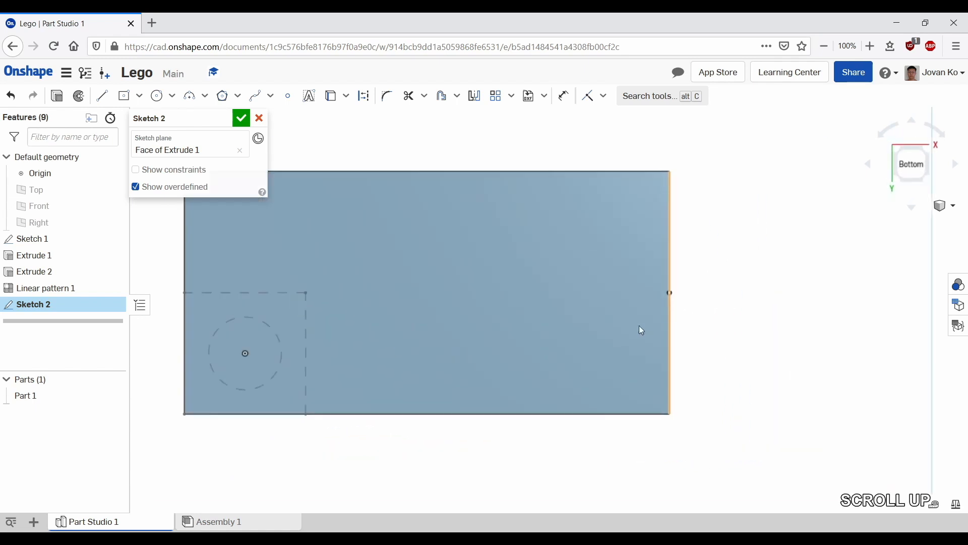
middle_click_drag(417, 277, 518, 283)
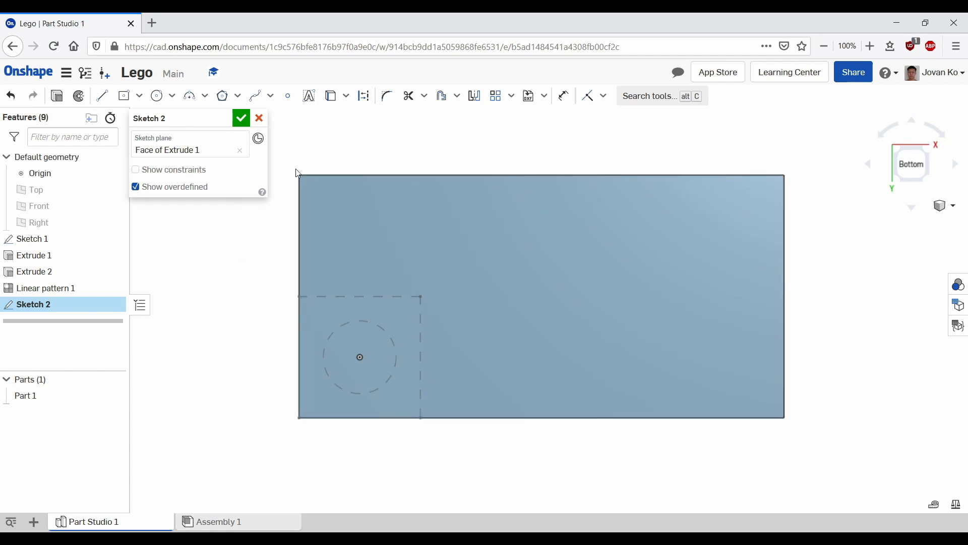
left_click(444, 99)
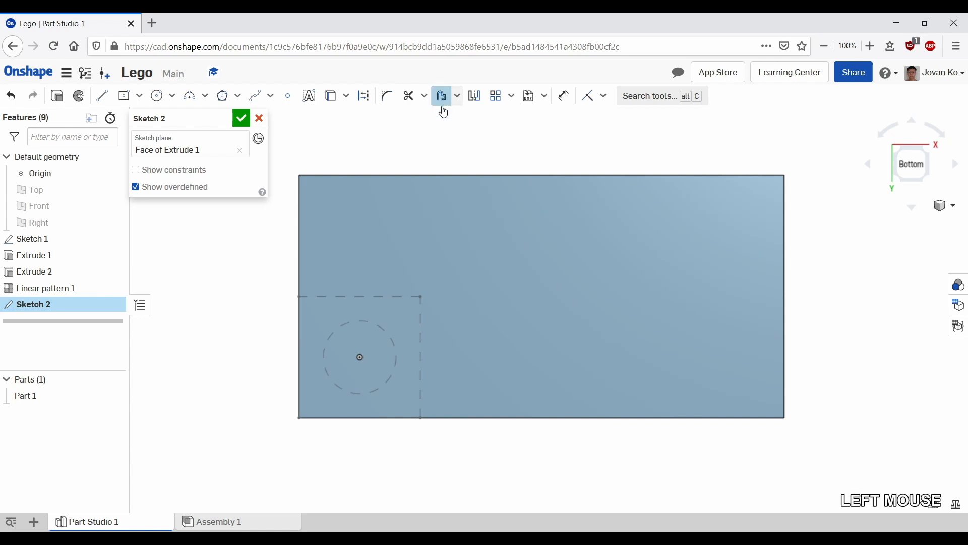
left_click(408, 174)
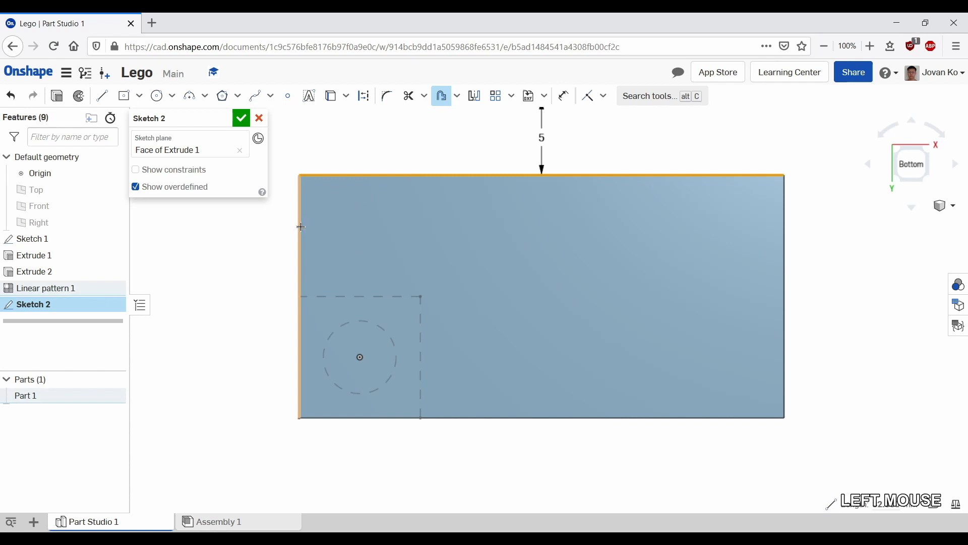
scroll(309, 247, "up", 2)
scroll(310, 248, "down", 2)
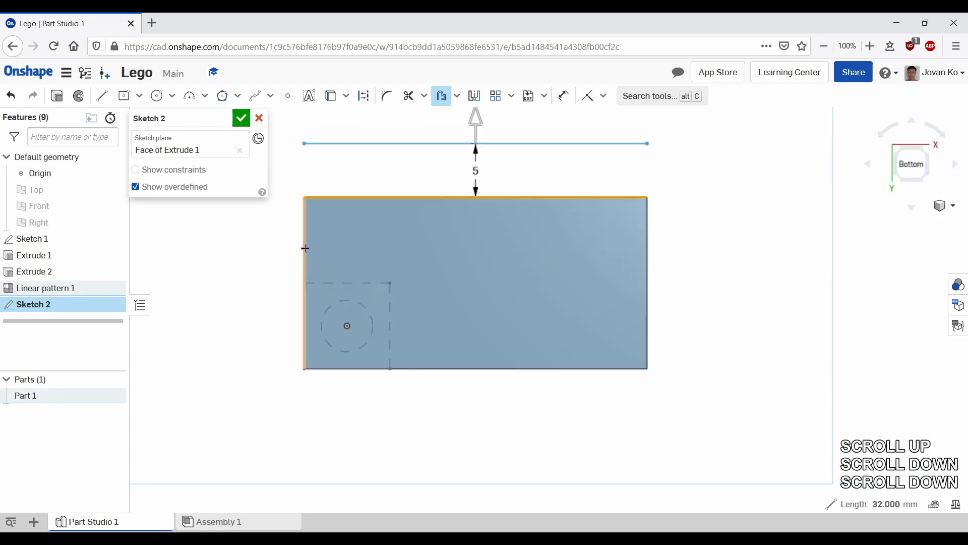
left_click(305, 248)
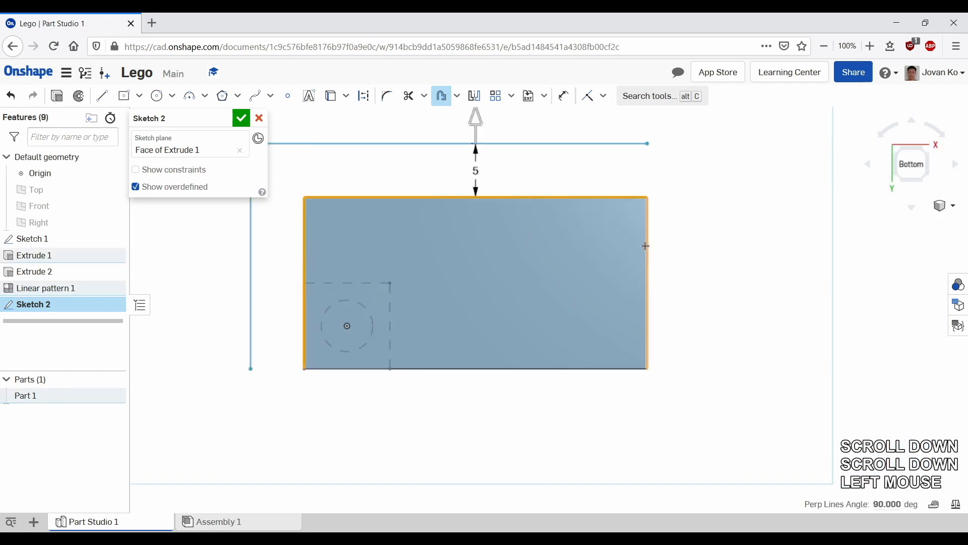
left_click(629, 253)
left_click(469, 367)
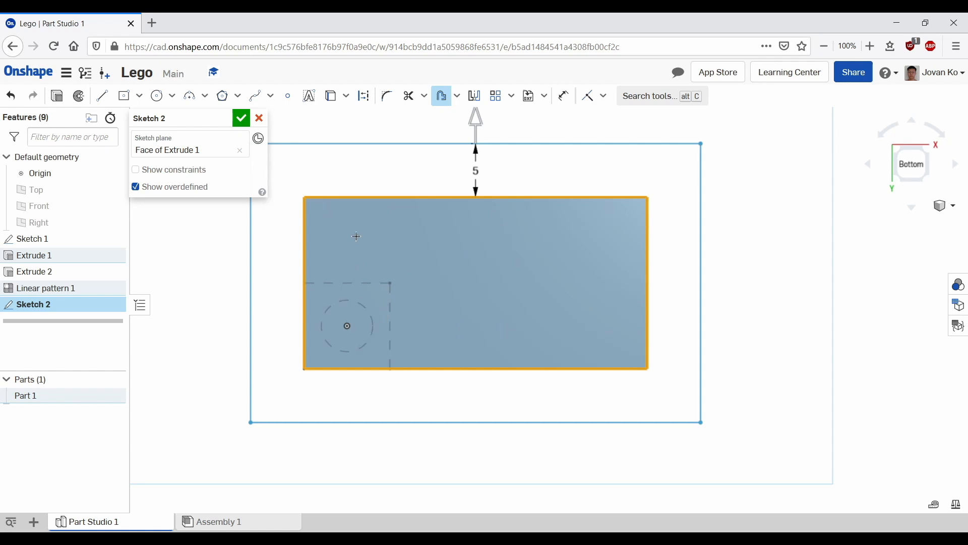
left_click(474, 121)
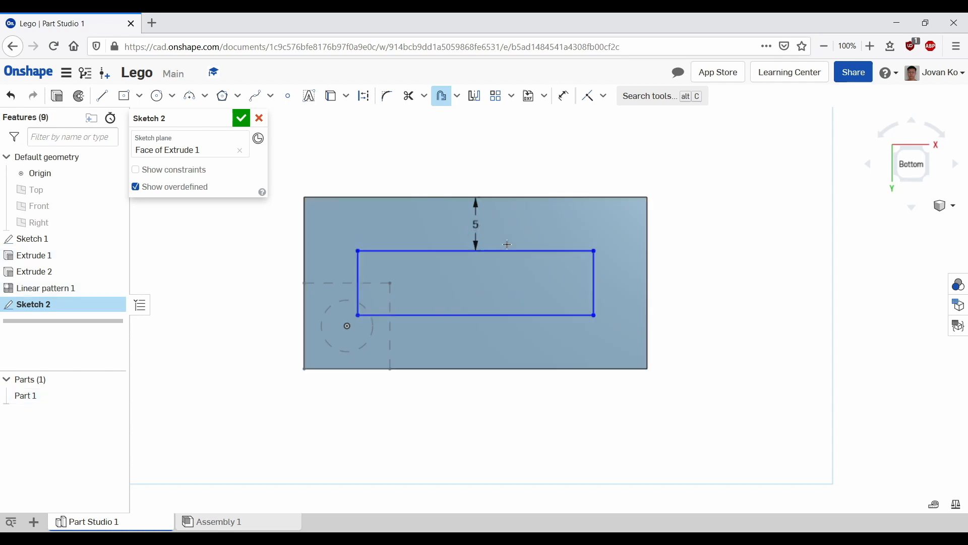
Step: Set the offset distance to 1.6 mm and reposition its dimension label
double_click(497, 227)
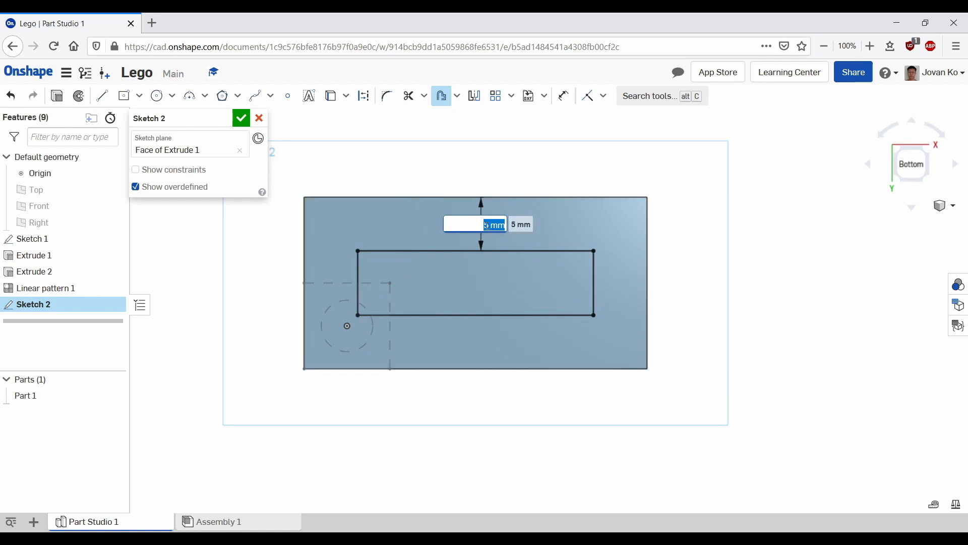
type("16")
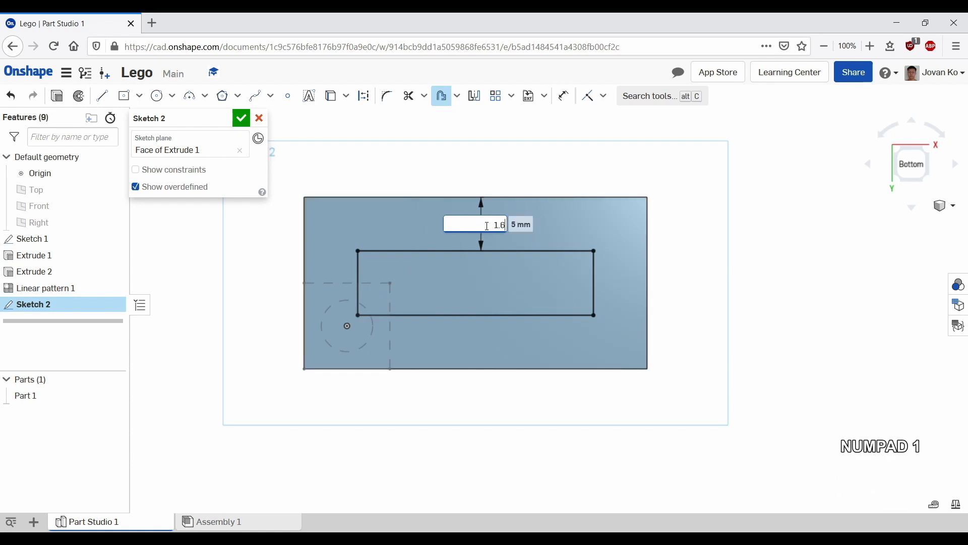
key("Return")
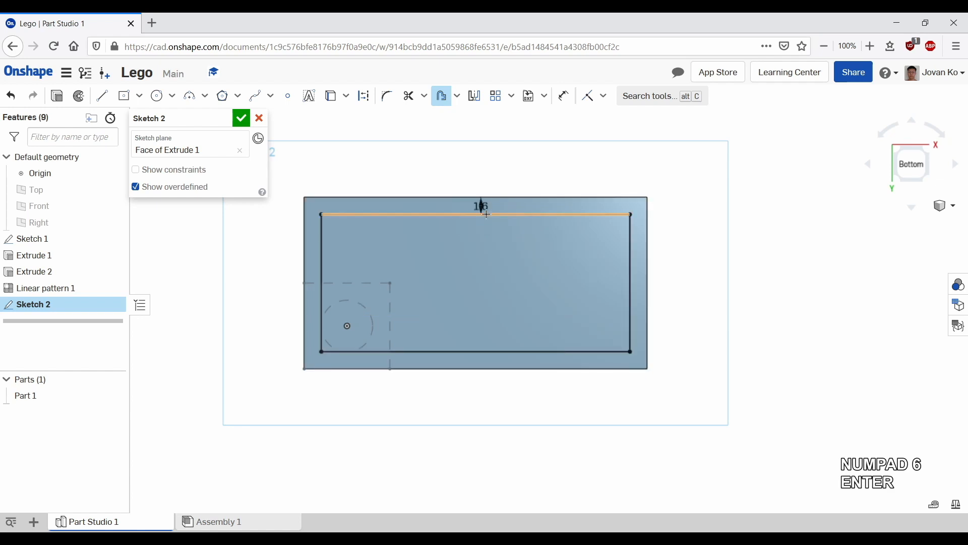
scroll(478, 200, "up", 2)
scroll(479, 162, "down", 3)
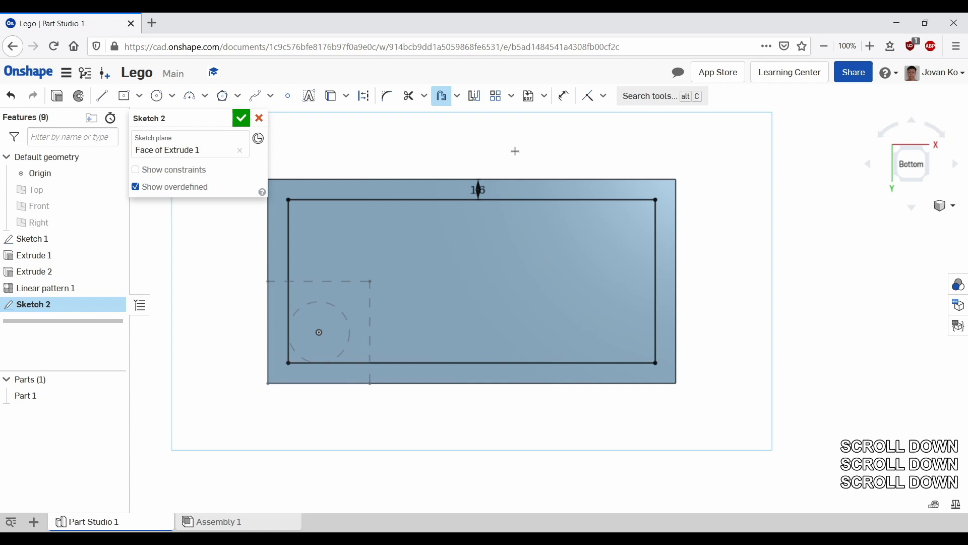
key("Escape")
left_click(483, 152)
left_click(484, 153)
mouse_move(479, 189)
left_mouse_down()
mouse_move(502, 159)
mouse_move(480, 145)
mouse_move(449, 154)
left_mouse_up()
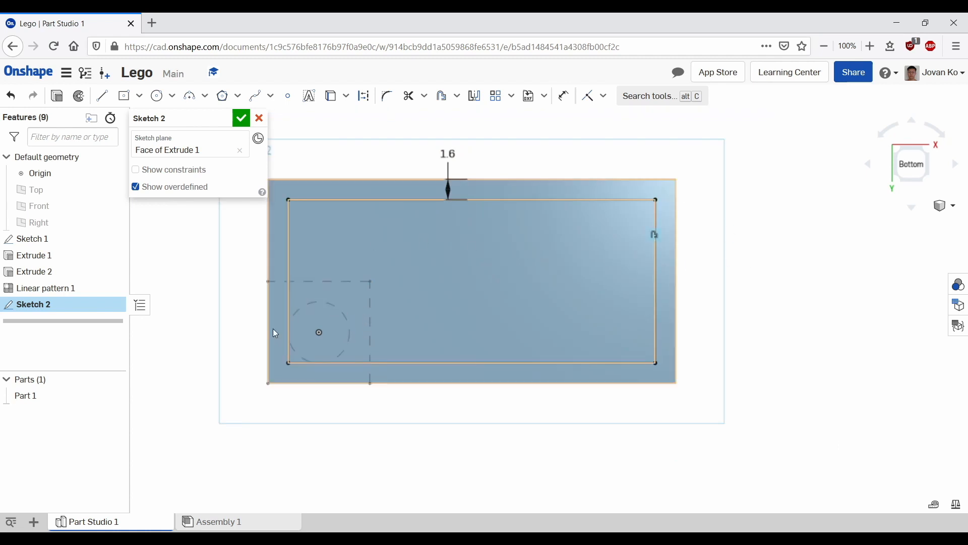
Step: Sketch three circles in a row along the middle of the inner rectangle
left_click(157, 96)
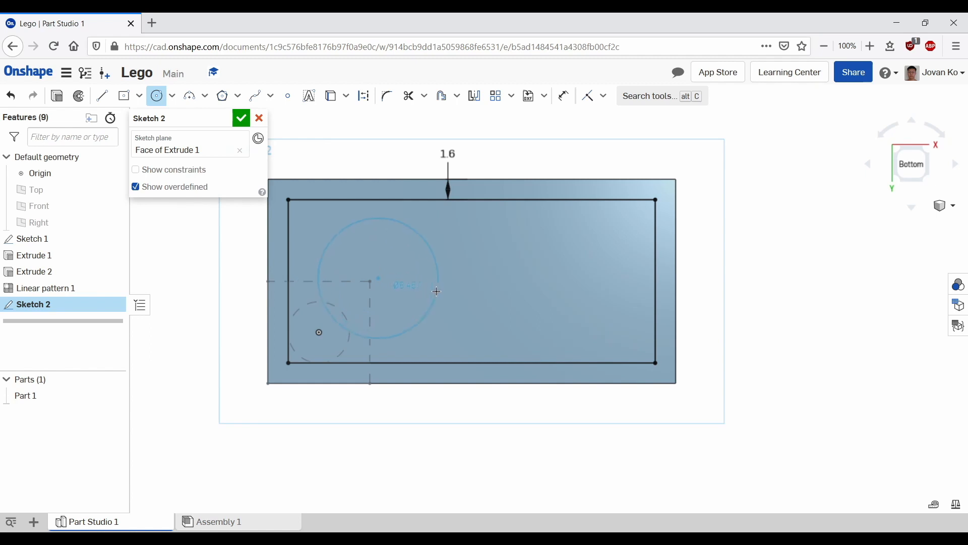
left_click(426, 291)
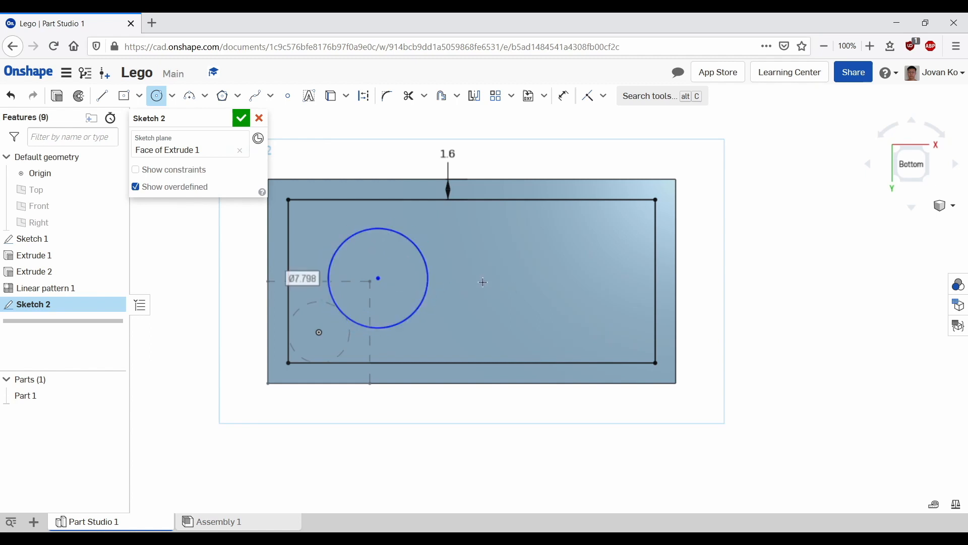
left_click(482, 278)
left_click(529, 294)
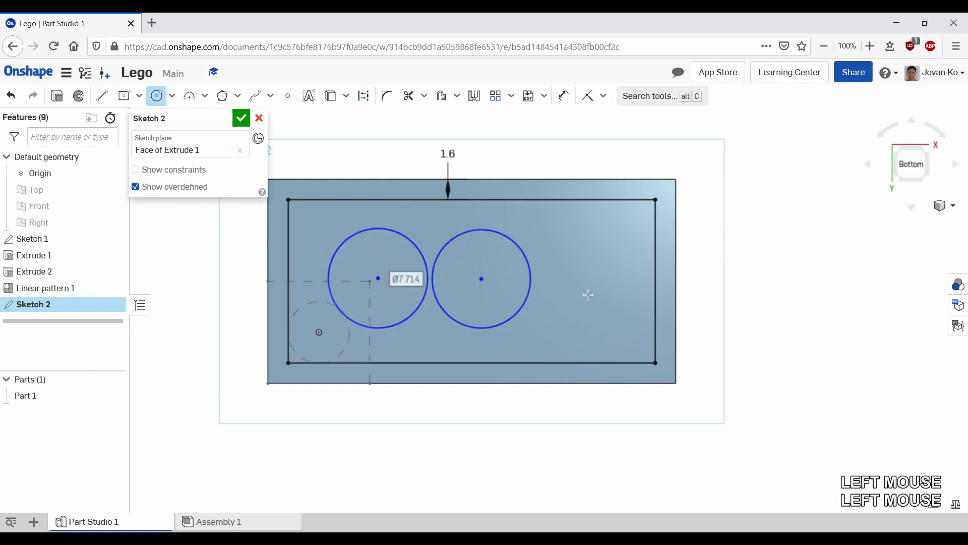
left_click(592, 280)
left_click(638, 283)
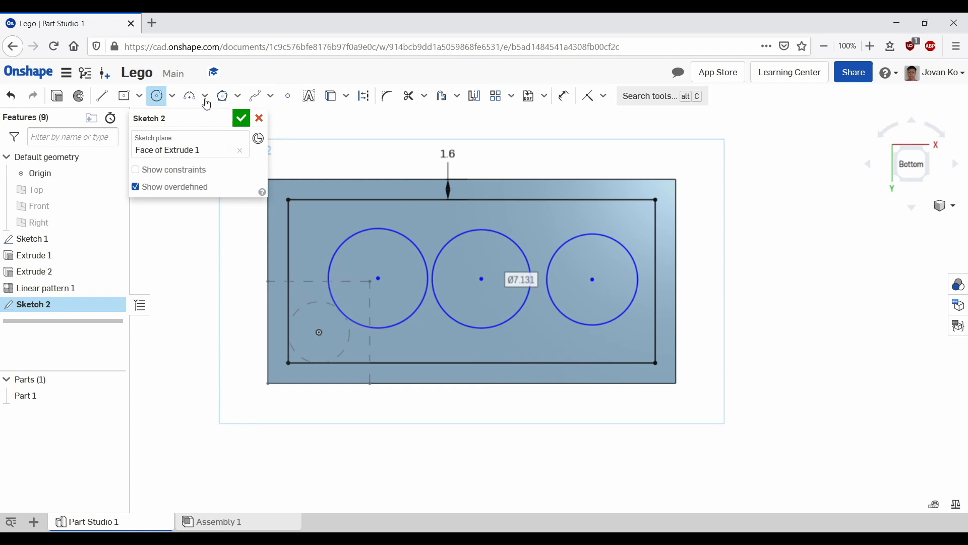
Step: Apply Equal constraints so the three circles share one diameter
left_click(604, 96)
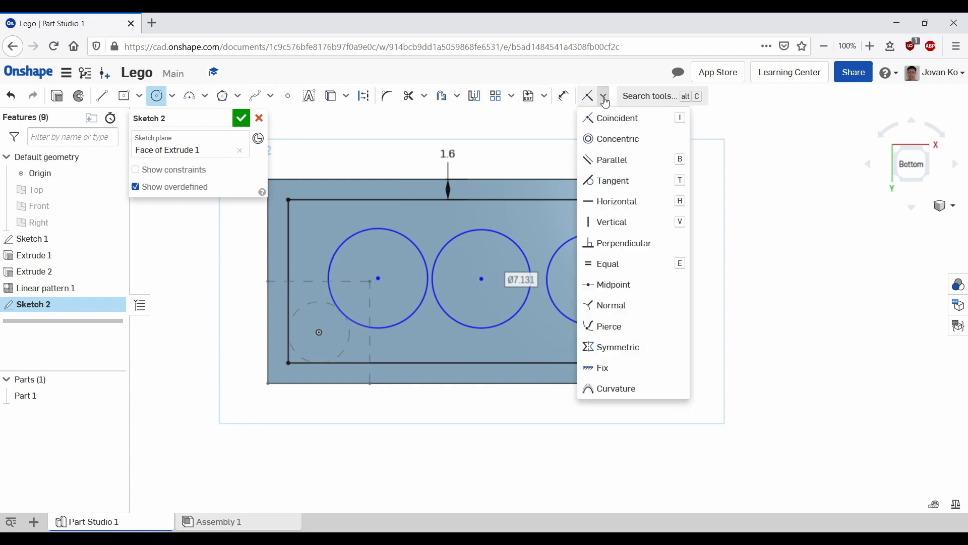
left_click(602, 265)
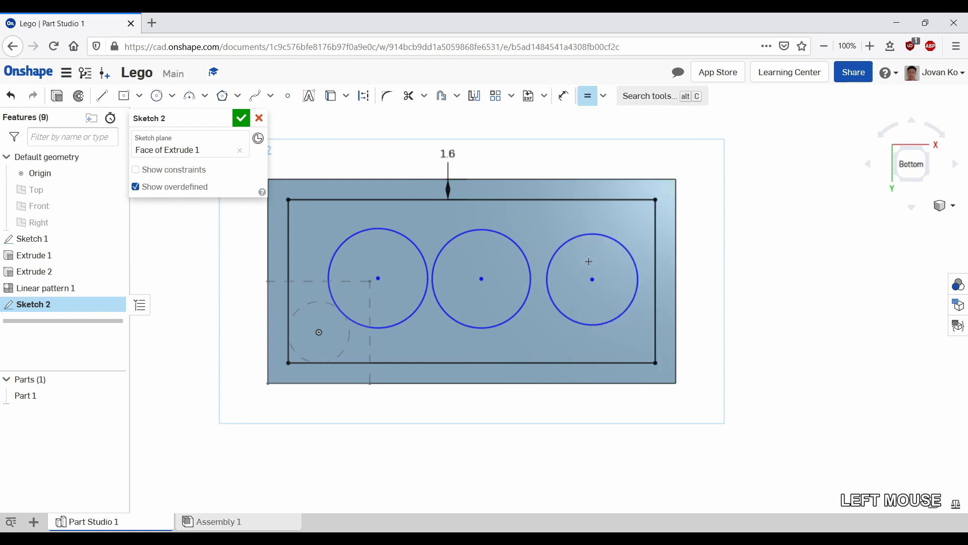
left_click(419, 244)
left_click(469, 231)
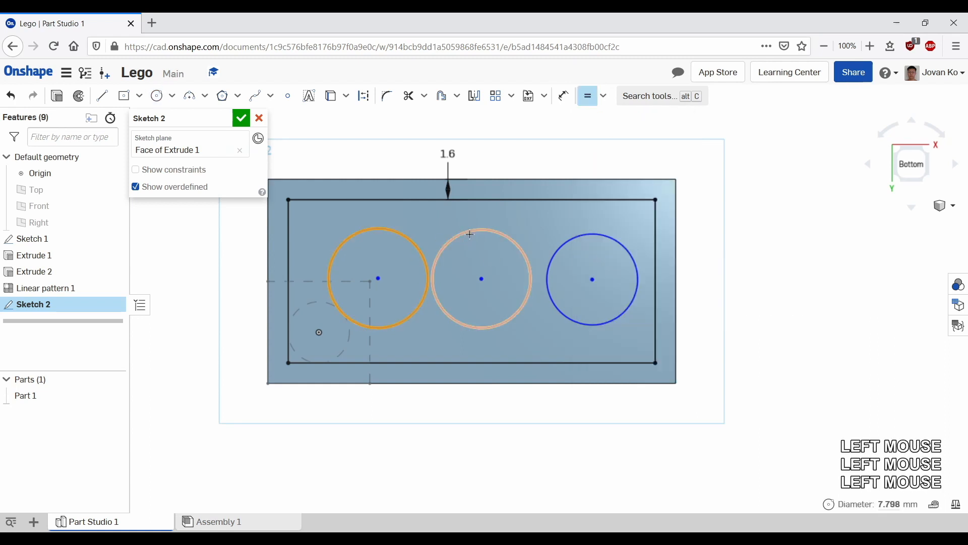
left_click(575, 236)
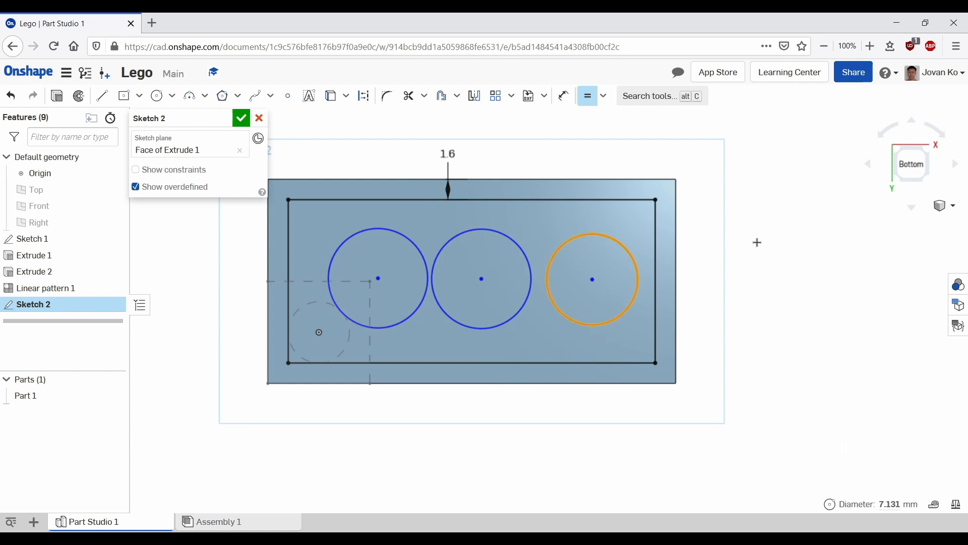
left_click(496, 233)
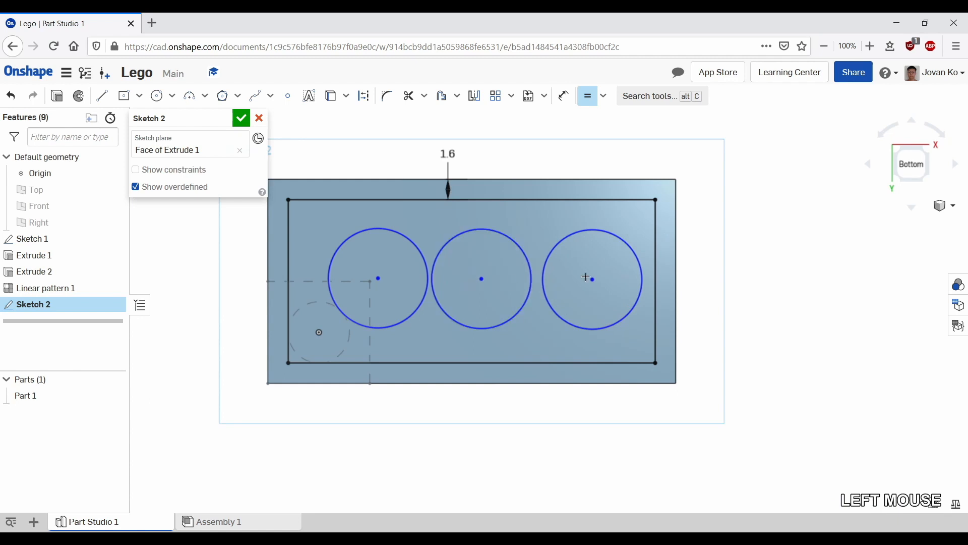
left_click(406, 240)
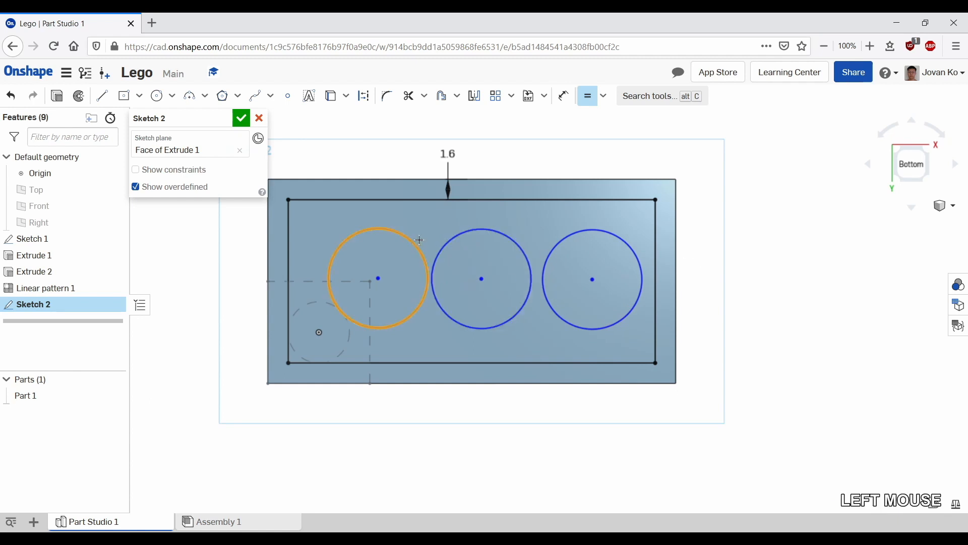
left_click(459, 238)
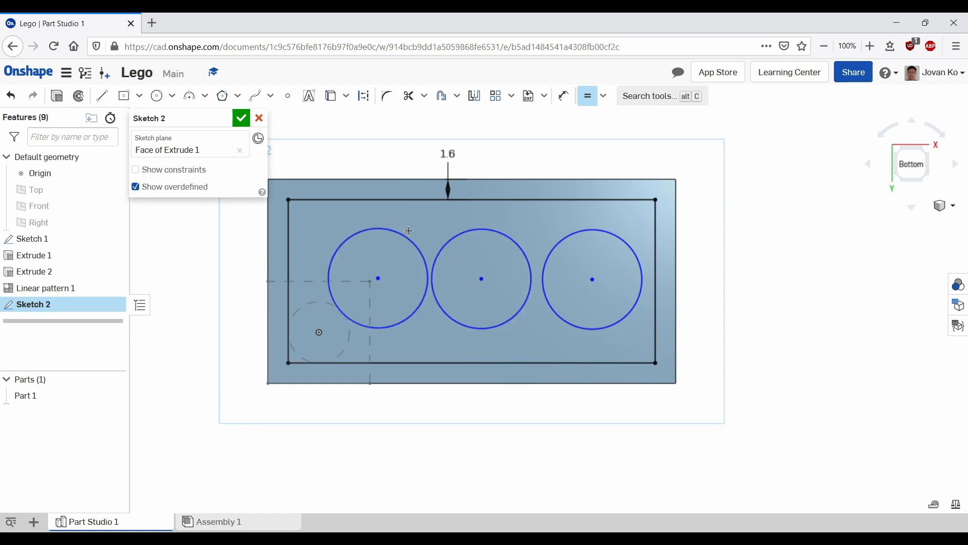
key("Escape")
Step: Resize the equal circles by dragging one, toggling the constraint display to check them
left_click_drag(404, 235, 401, 254)
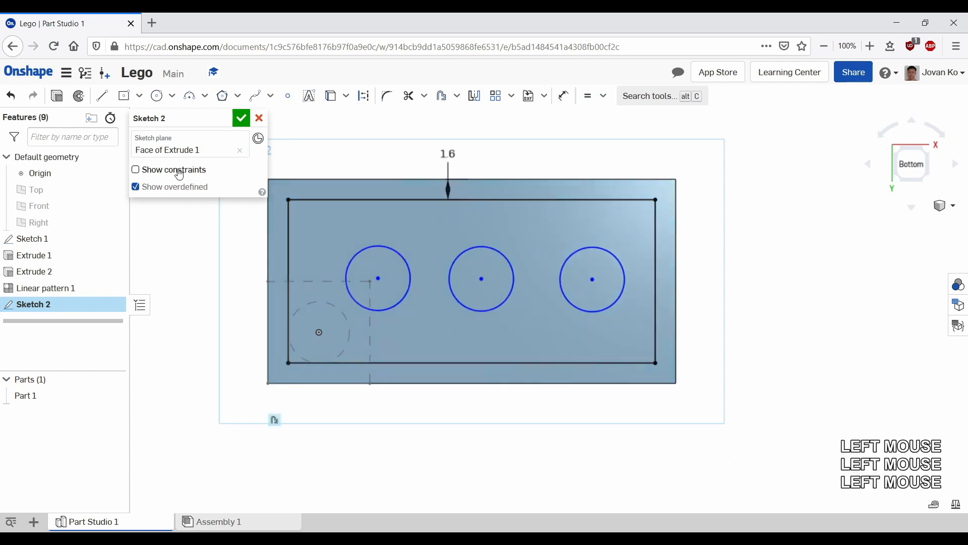
left_click(156, 171)
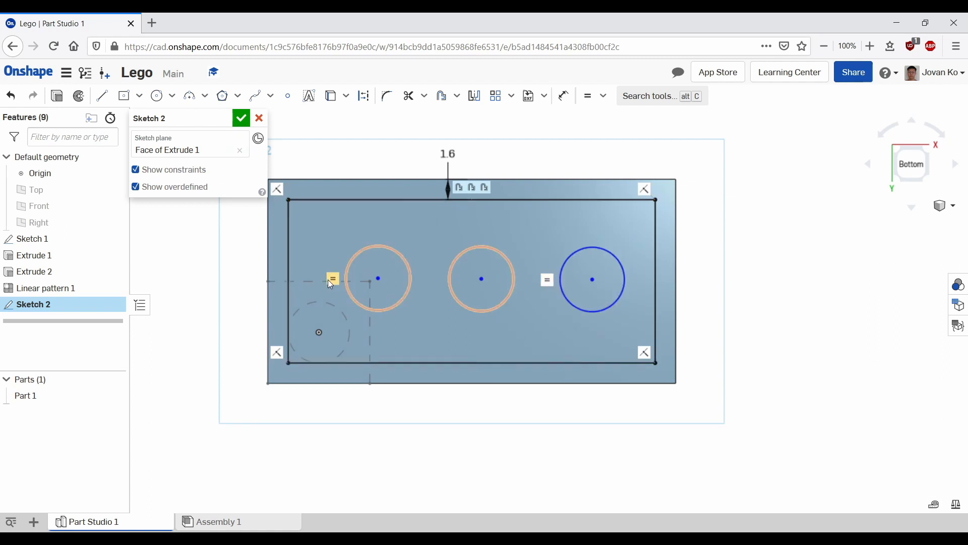
left_click(163, 172)
left_click_drag(410, 256, 427, 246)
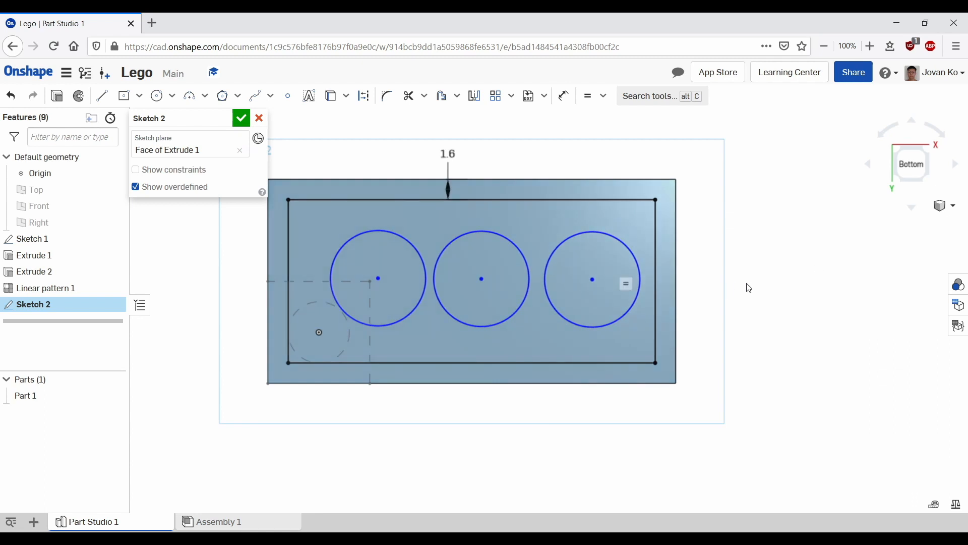
left_click_drag(355, 237, 358, 233)
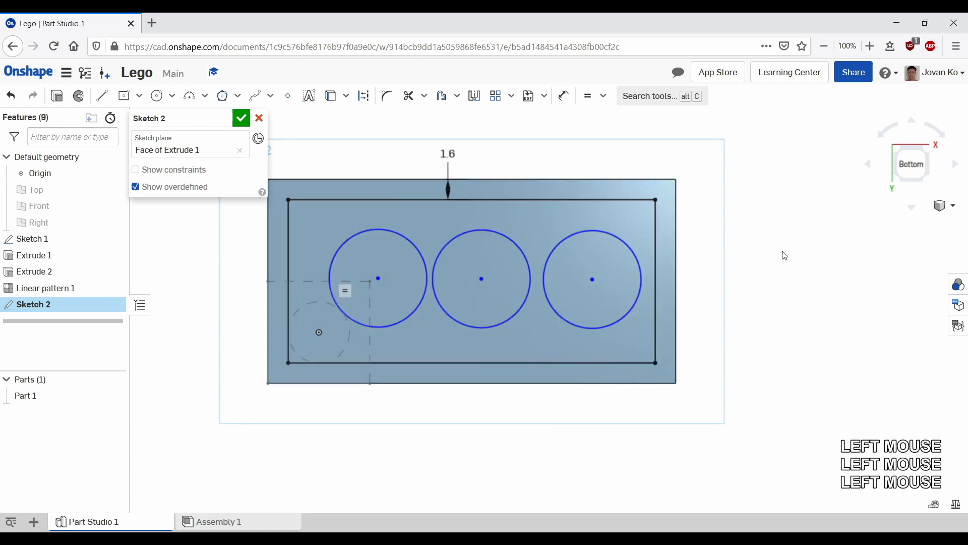
Step: Clear the three circles from the sketch
key("ctrl+a")
left_click(729, 247)
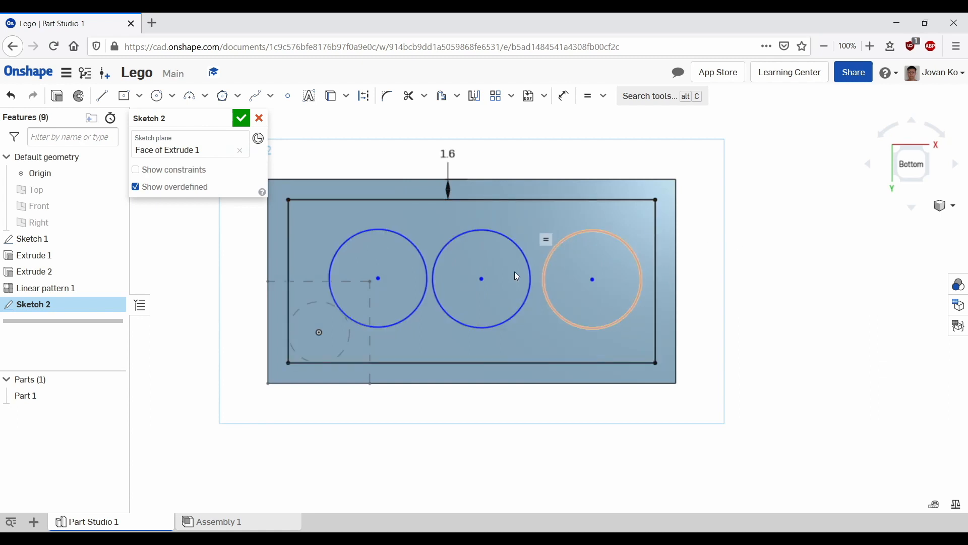
mouse_move(783, 281)
middle_mouse_down()
mouse_move(763, 288)
mouse_move(796, 274)
middle_mouse_up()
right_click_drag(796, 275, 752, 298)
Step: Finish the sketch containing the inner offset rectangle
key("n")
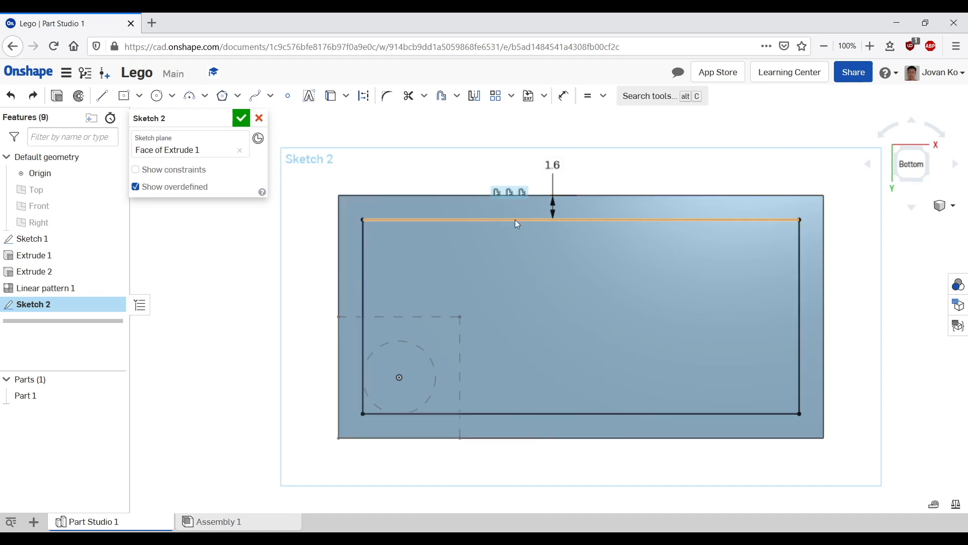
double_click(360, 312)
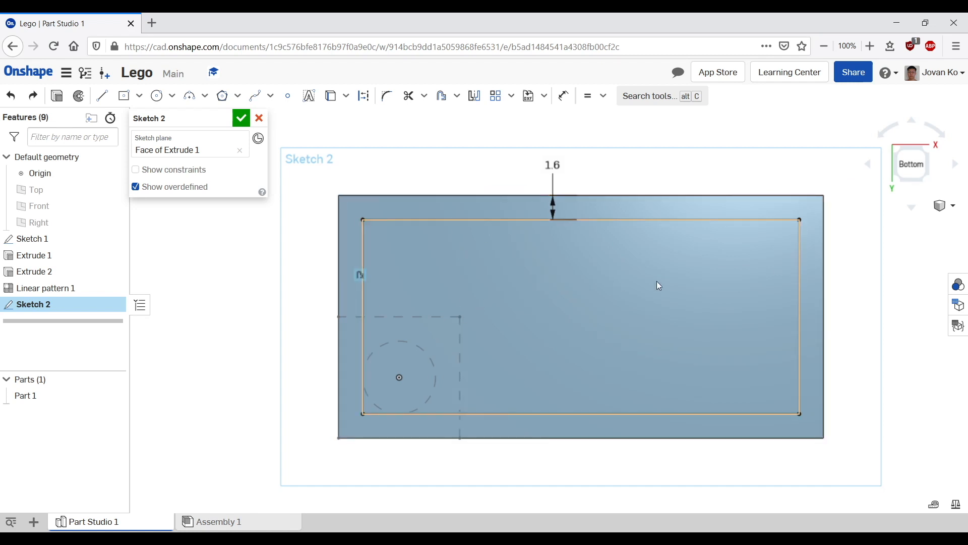
left_click(240, 119)
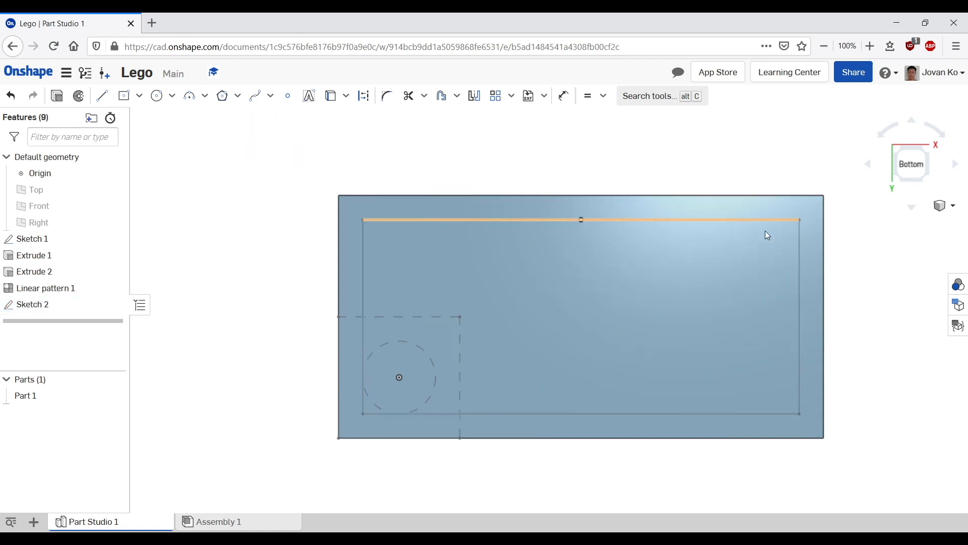
Step: Start an Extrude that removes material using the inner rectangle region, with end type Up to face
middle_click_drag(767, 234, 809, 210)
mouse_move(809, 210)
right_mouse_down()
mouse_move(815, 199)
mouse_move(788, 223)
mouse_move(707, 219)
right_mouse_up()
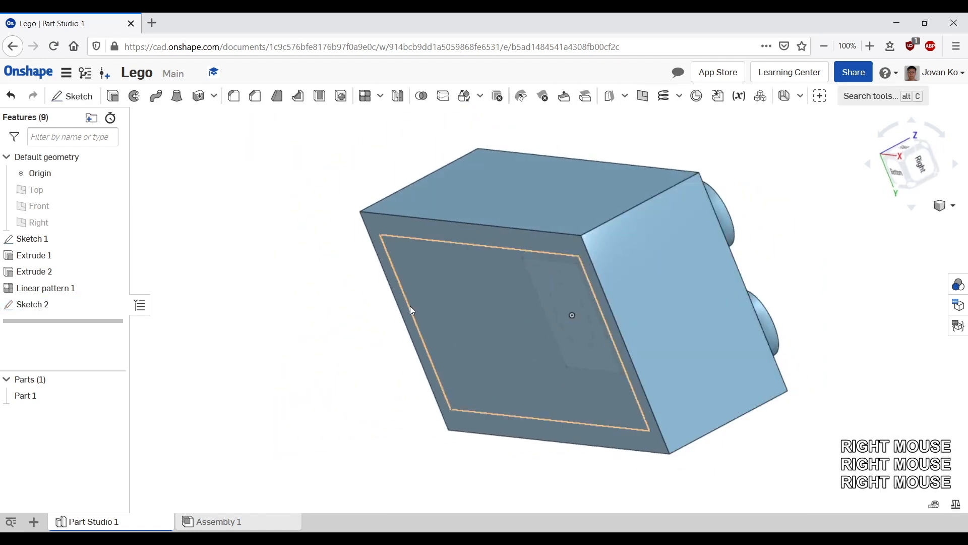
left_click(113, 96)
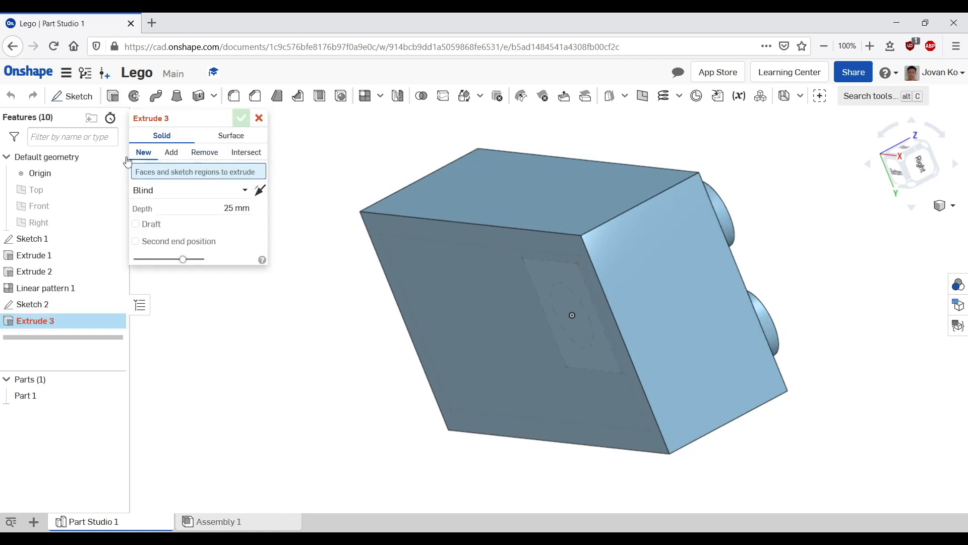
left_click(203, 159)
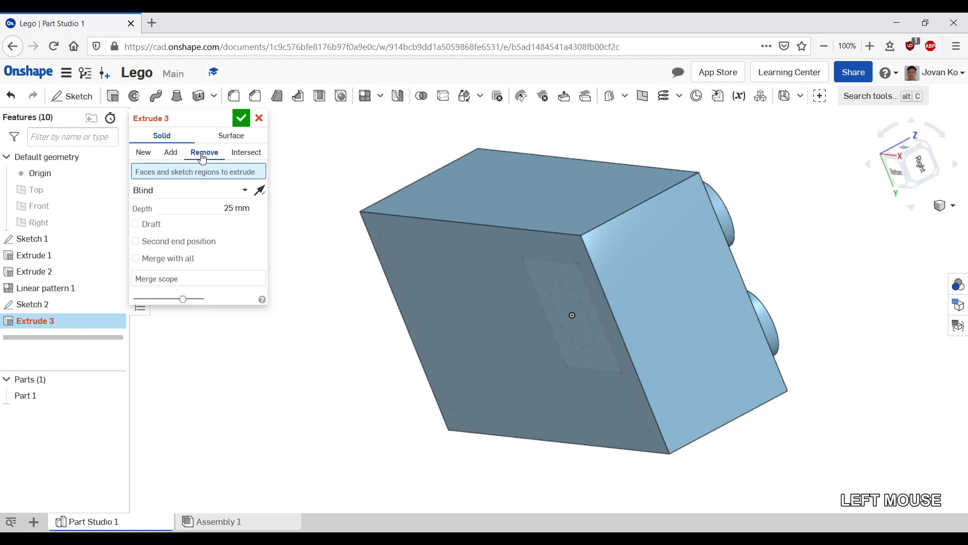
left_click(534, 343)
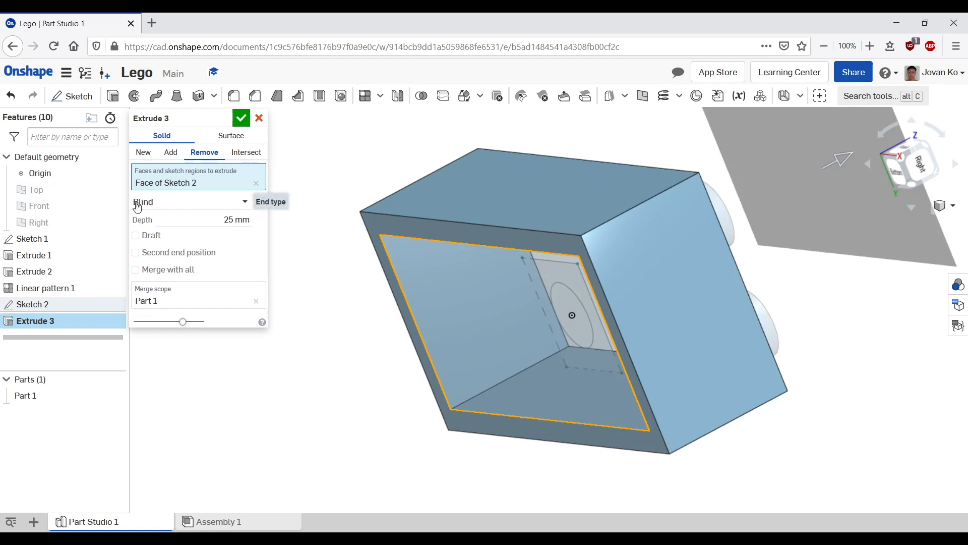
left_click(232, 203)
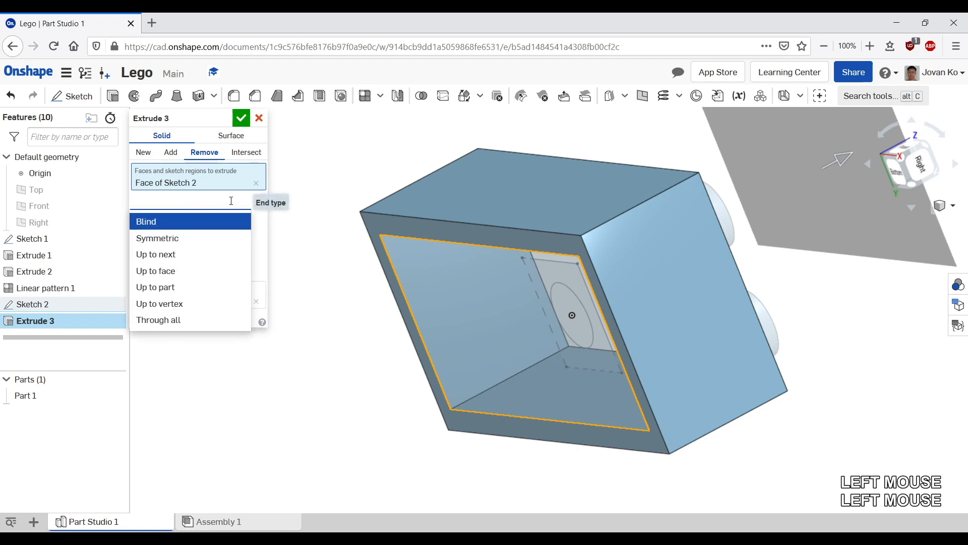
left_click(245, 223)
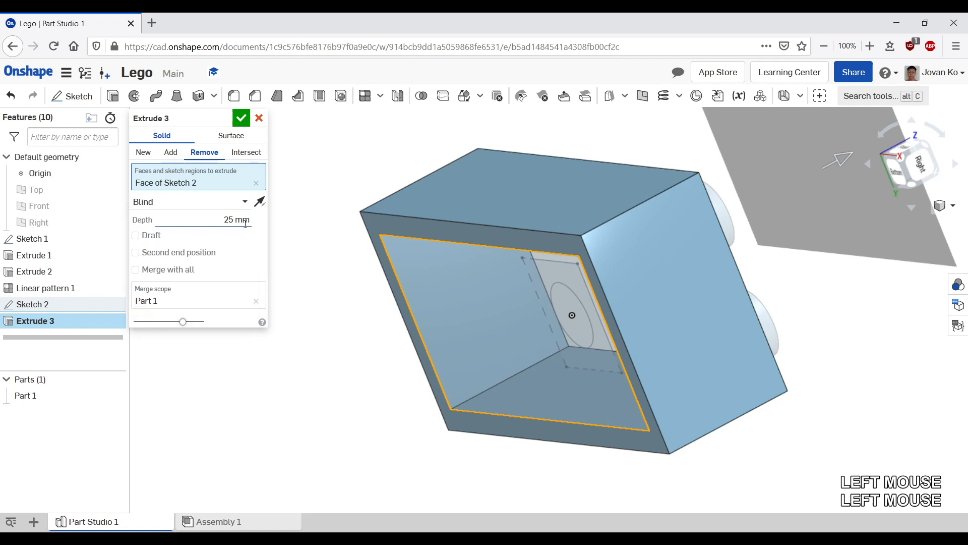
left_click(231, 201)
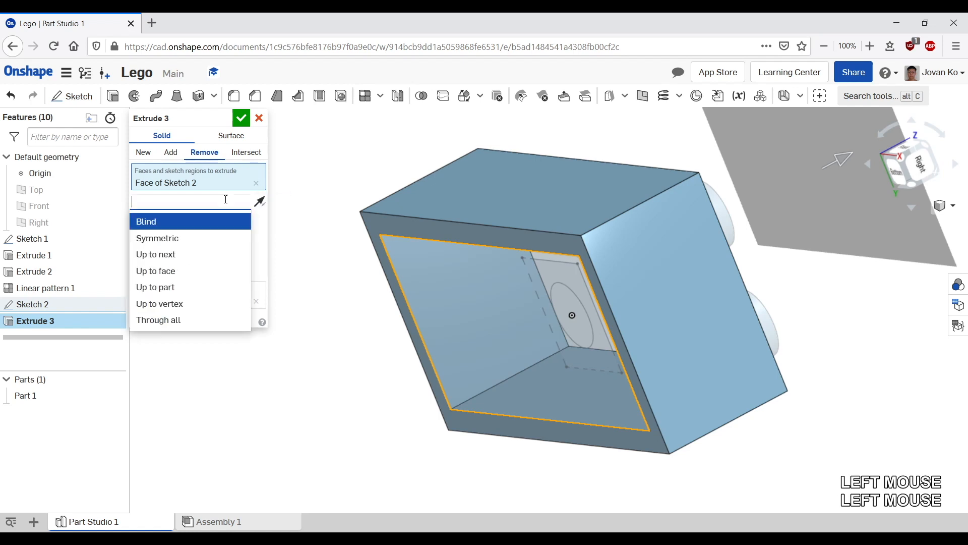
left_click(166, 272)
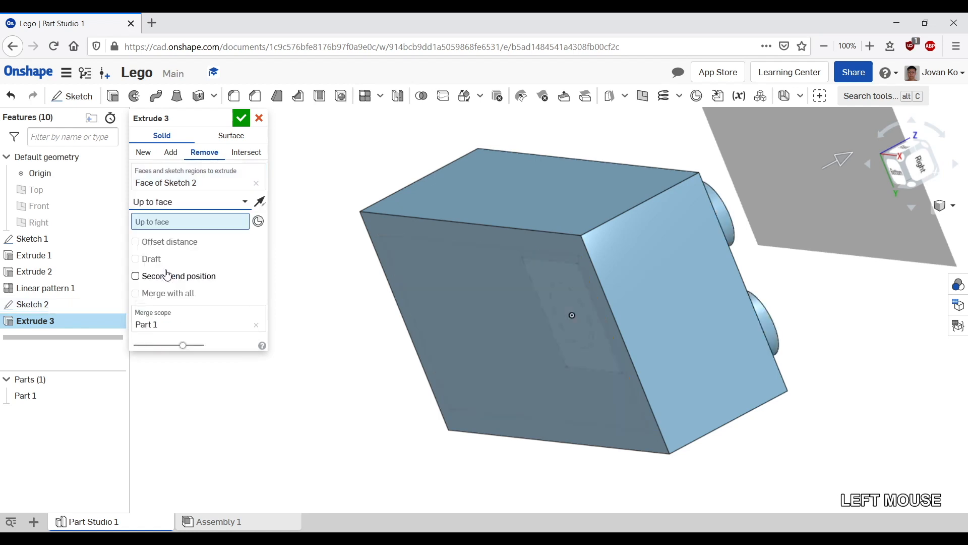
Step: Pick the brick's top face as the face to cut up to
middle_click_drag(757, 232, 698, 207)
right_click_drag(724, 207, 691, 216)
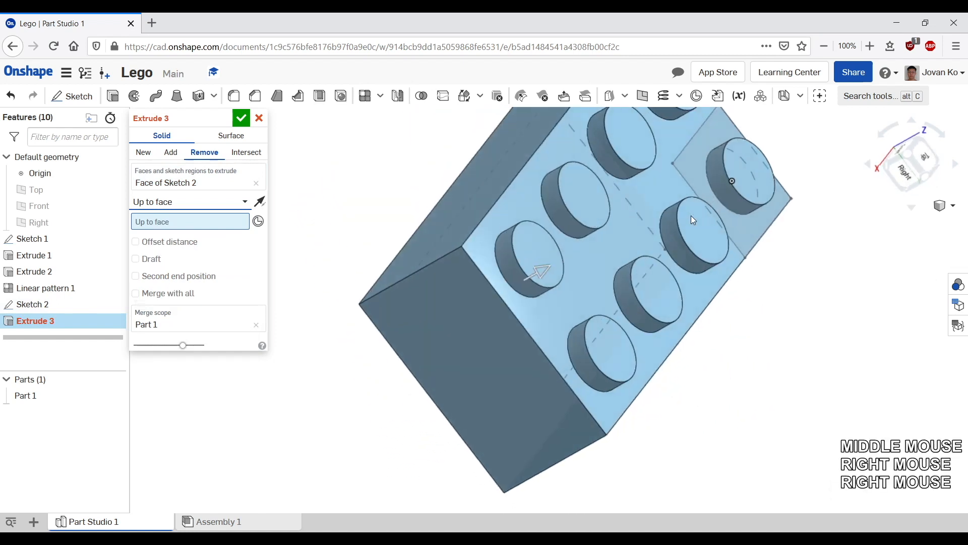
left_click(579, 277)
left_click(586, 275)
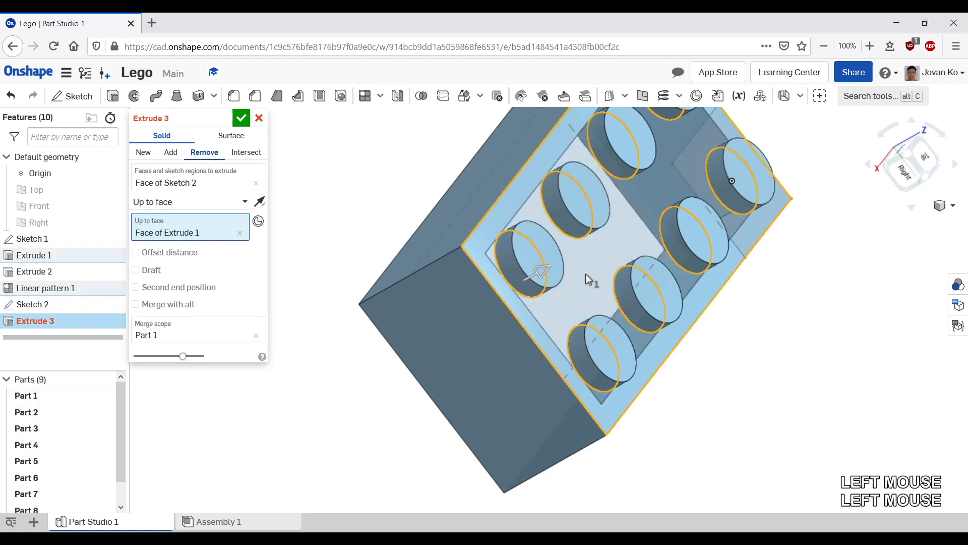
Step: Enable an offset distance of 1.6 mm from that top face
right_click_drag(370, 400, 479, 343)
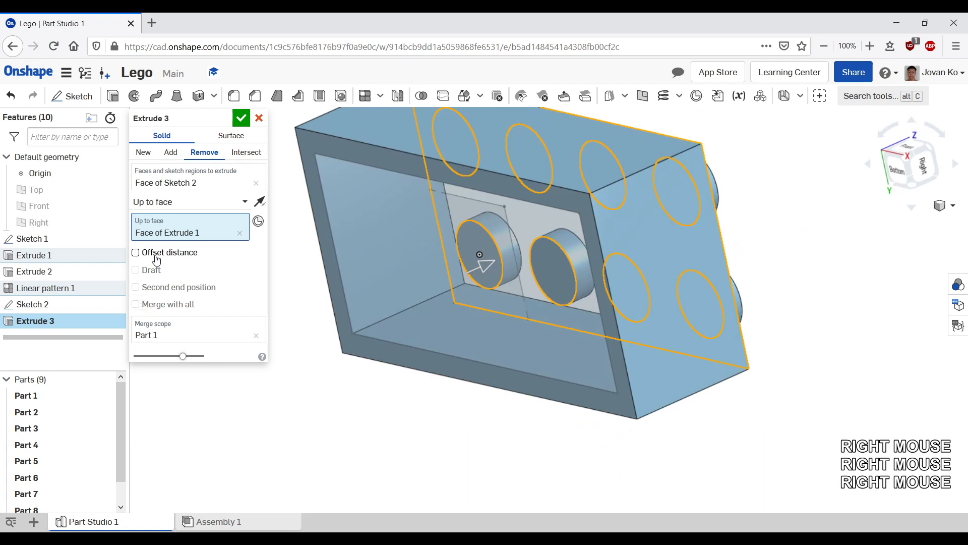
left_click(156, 258)
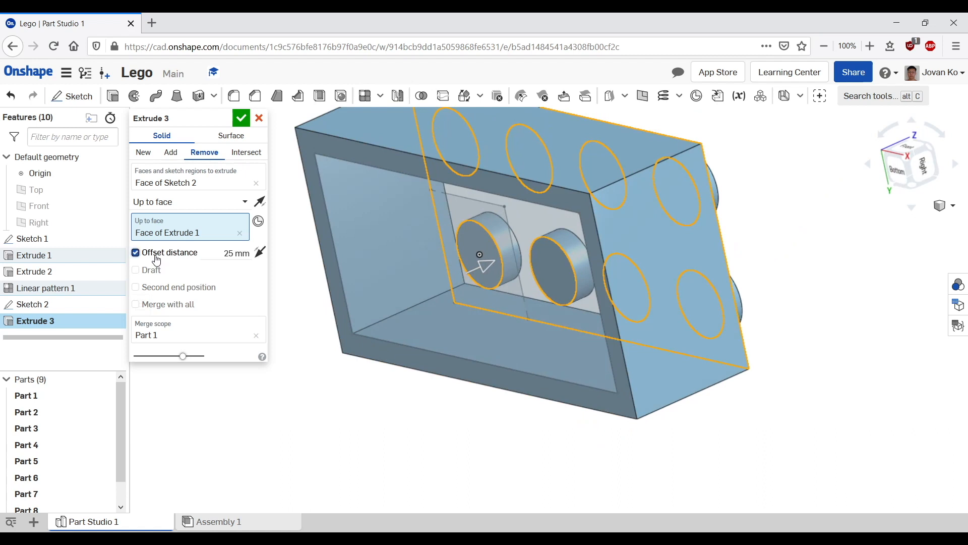
left_click(230, 253)
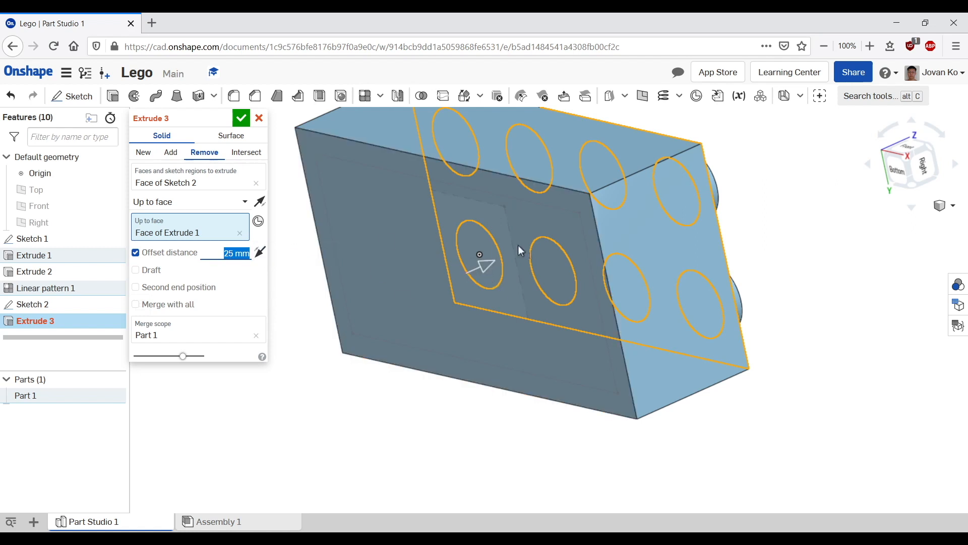
middle_click_drag(797, 204, 748, 220)
right_click_drag(748, 226, 408, 252)
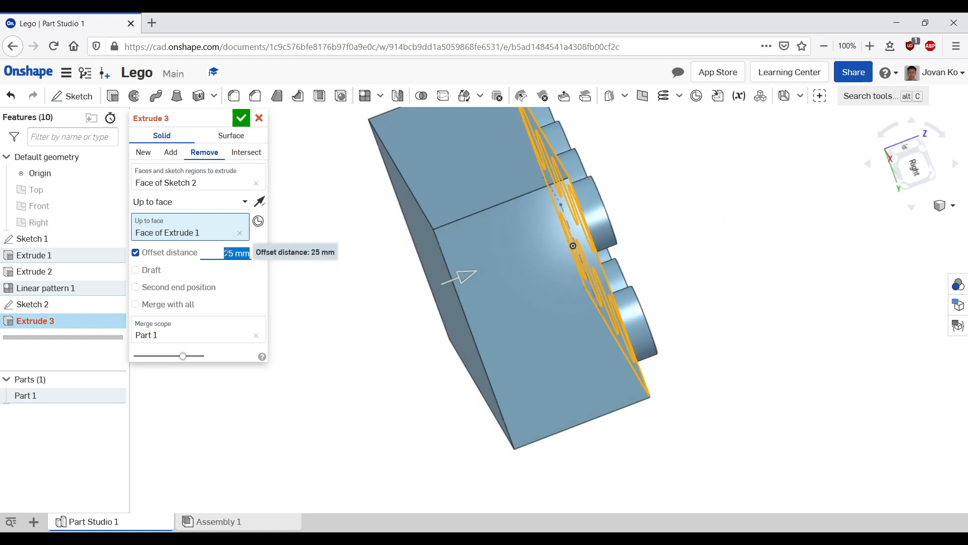
type("1.6")
key("Return")
key("Return")
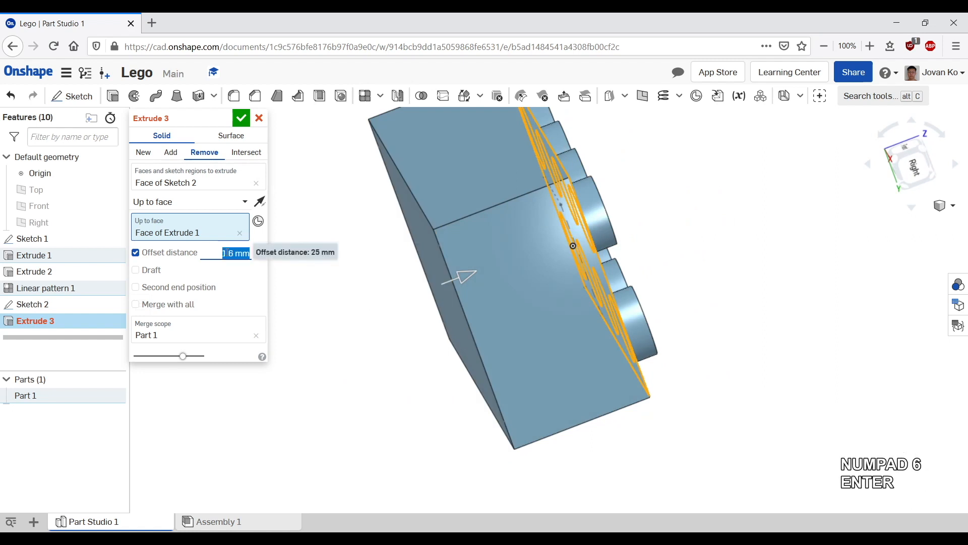
Step: Accept the hollowing cut of the brick's underside
middle_click_drag(687, 260, 747, 238)
right_click_drag(746, 237, 778, 222)
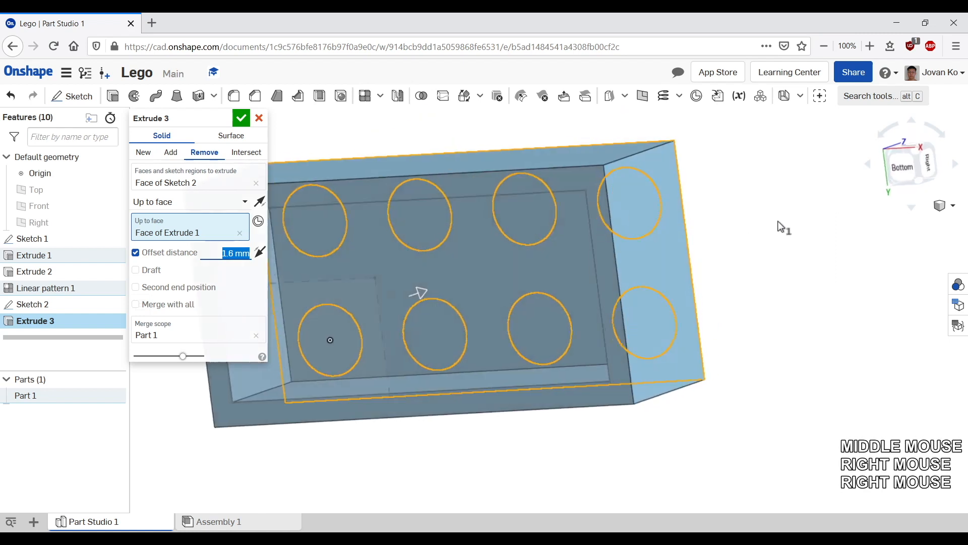
middle_click_drag(778, 226, 813, 262)
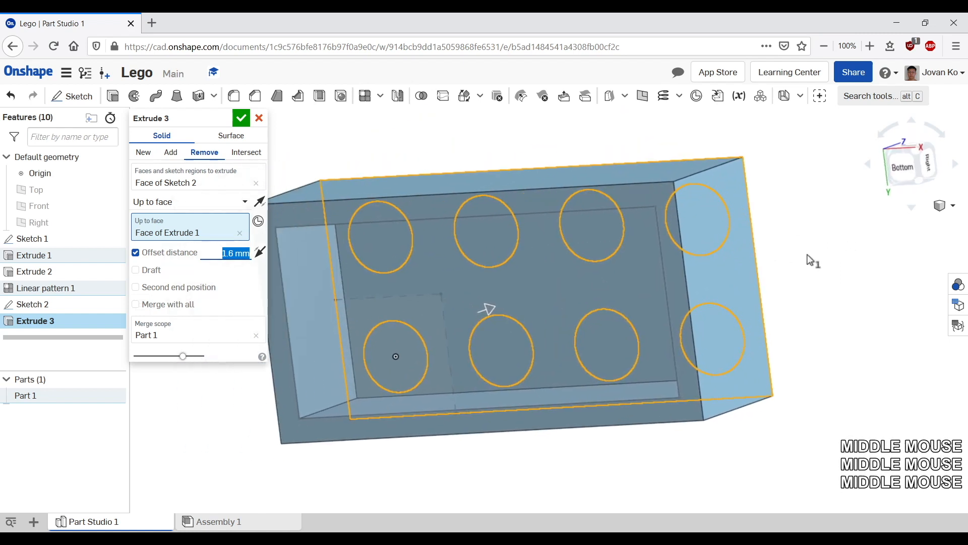
right_click_drag(813, 262, 741, 242)
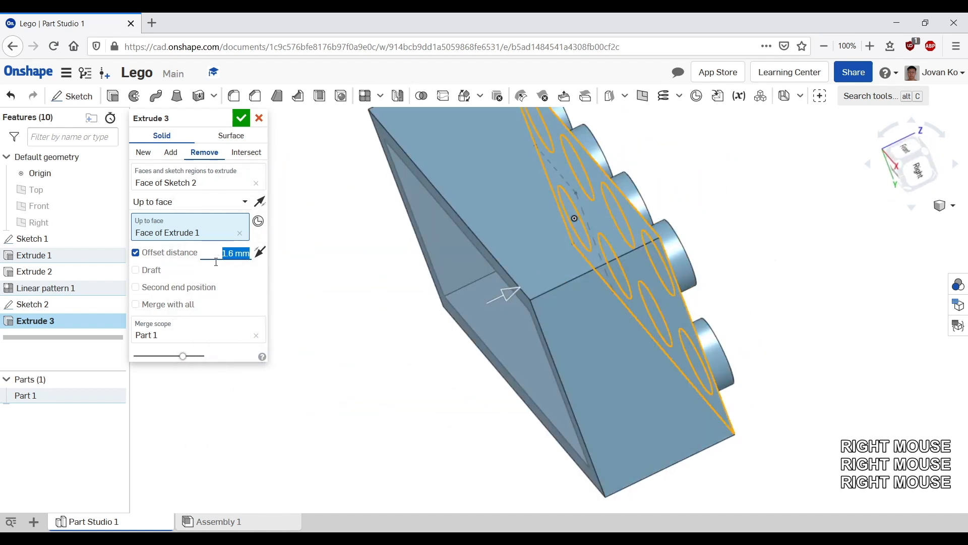
left_click(241, 117)
left_click(241, 118)
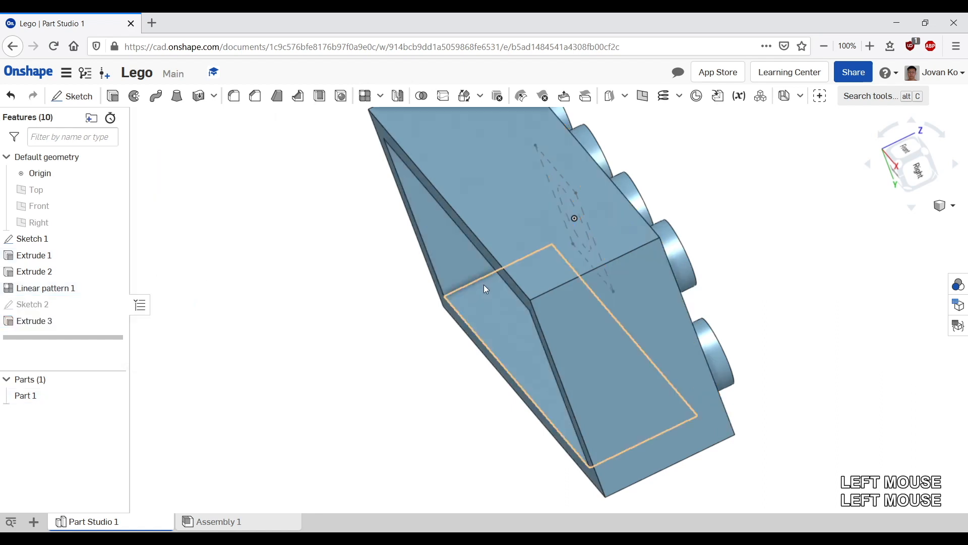
Step: Start a new sketch on the recessed inner face of the hollowed underside
middle_click_drag(486, 281, 519, 202)
right_click_drag(519, 202, 536, 183)
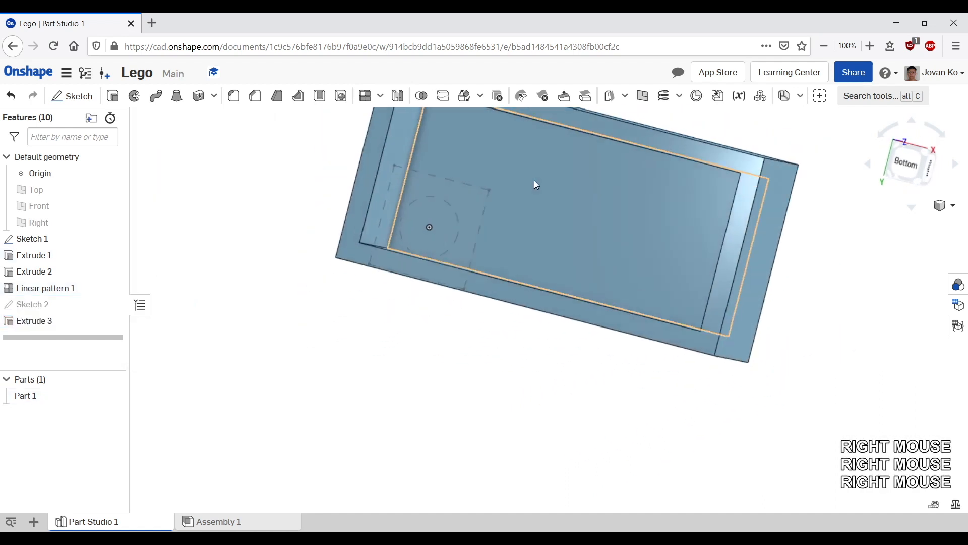
scroll(538, 185, "down", 2)
scroll(539, 181, "up", 1)
middle_click_drag(553, 196, 528, 277)
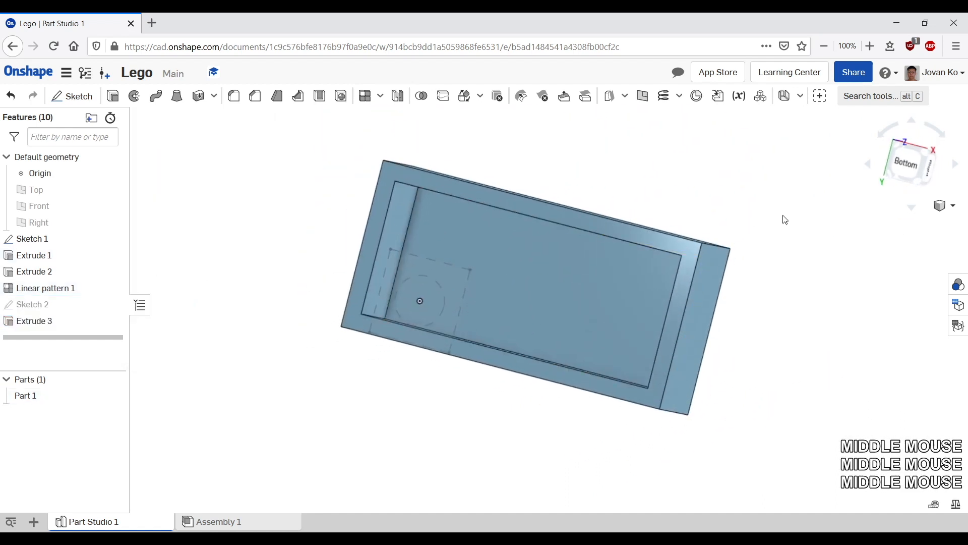
left_click(913, 165)
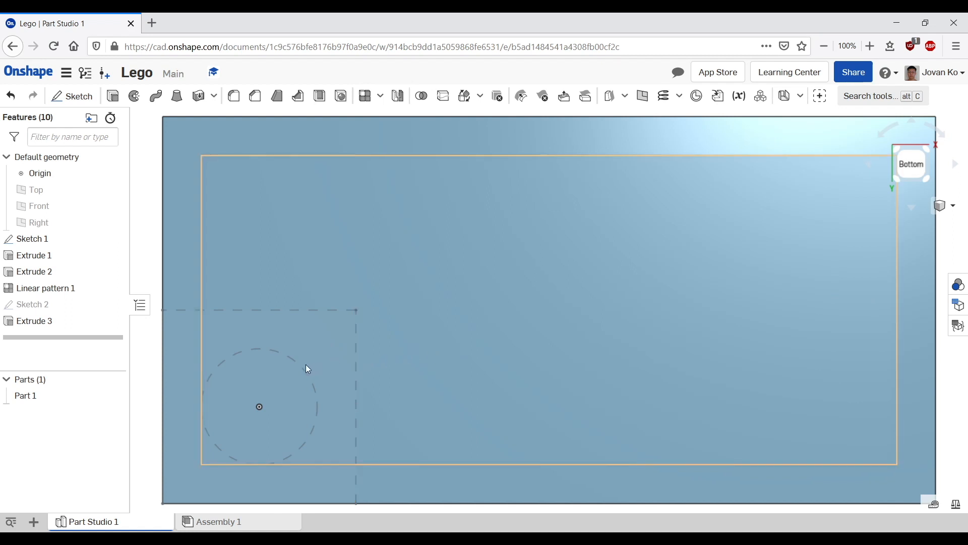
scroll(458, 342, "down", 2)
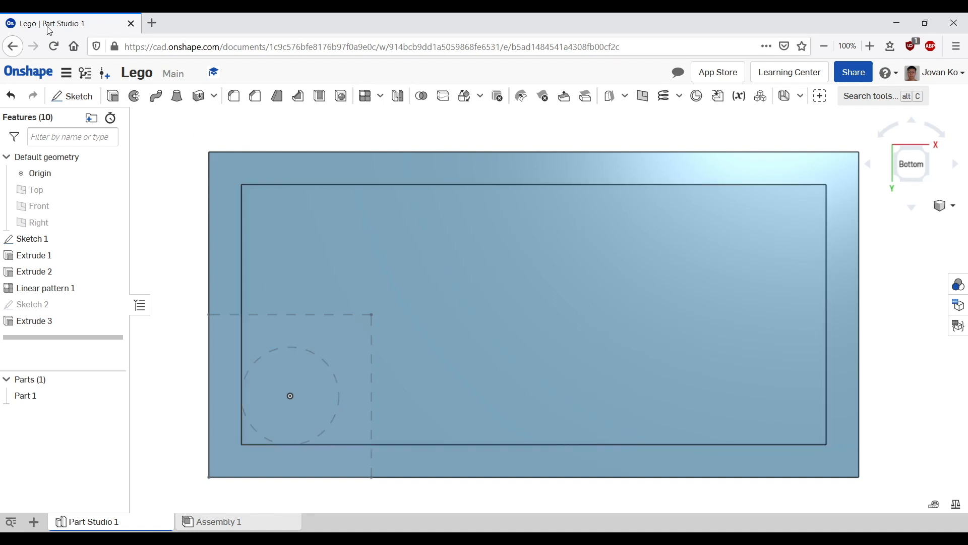
left_click(75, 96)
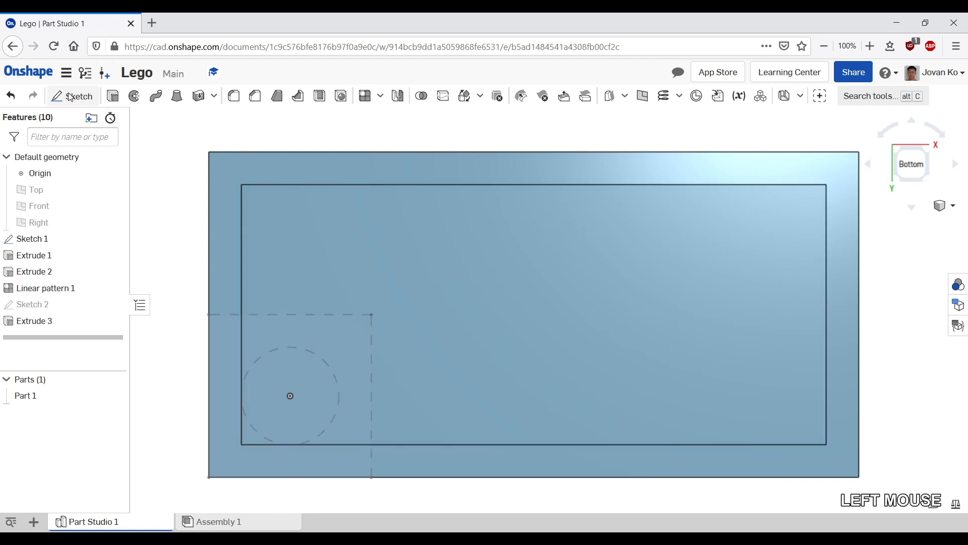
scroll(795, 286, "down", 3)
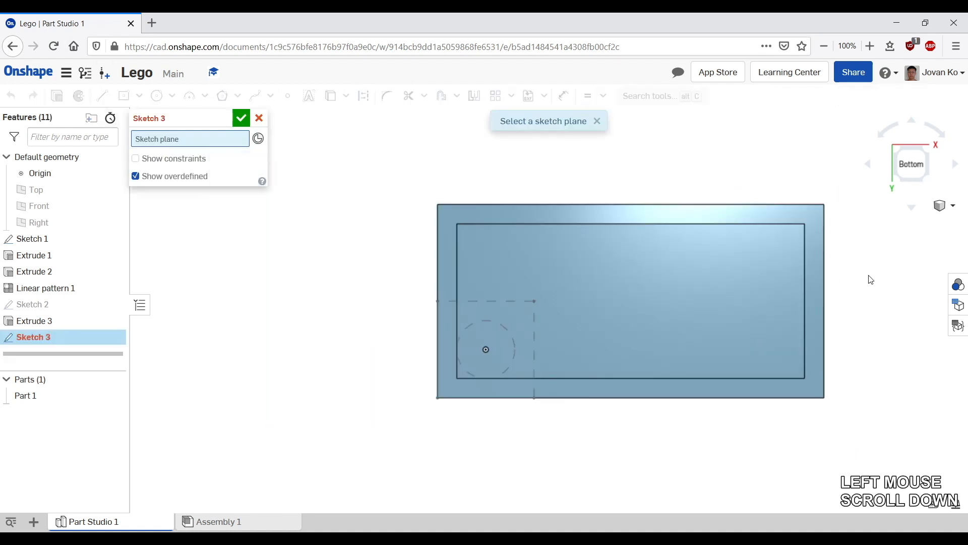
middle_click_drag(869, 277, 850, 281)
right_click_drag(849, 280, 836, 289)
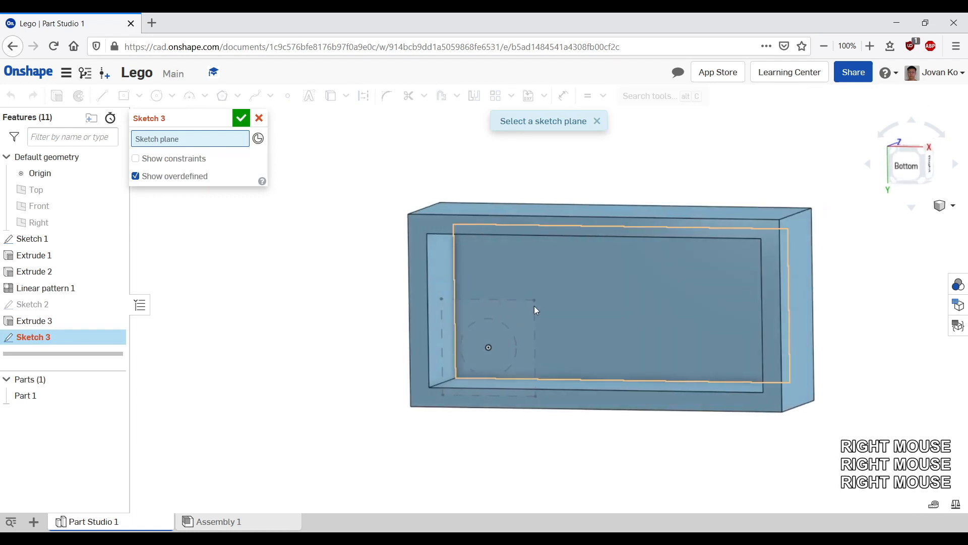
left_click(549, 283)
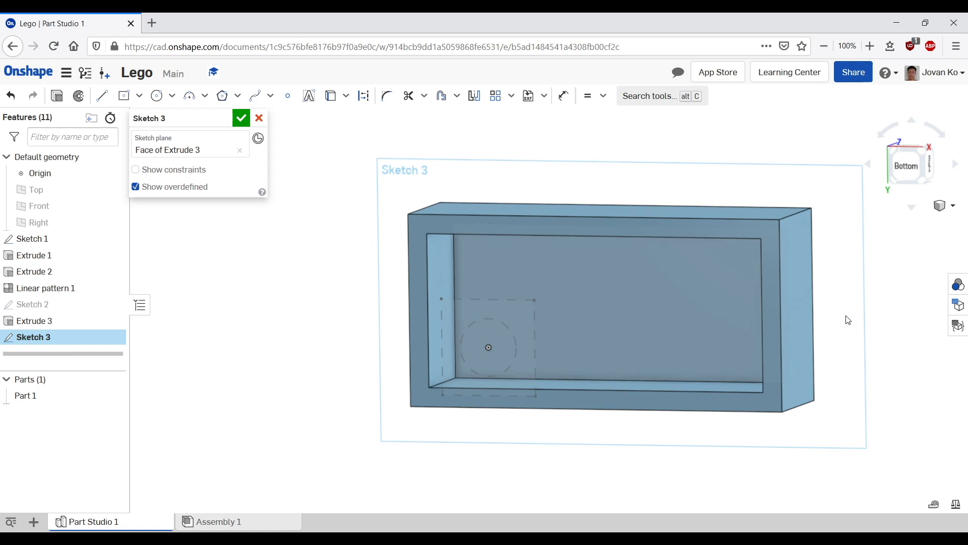
Step: Set the display style to shaded with hidden edges so the studs show through
key("n")
scroll(821, 303, "up", 2)
scroll(810, 308, "down", 1)
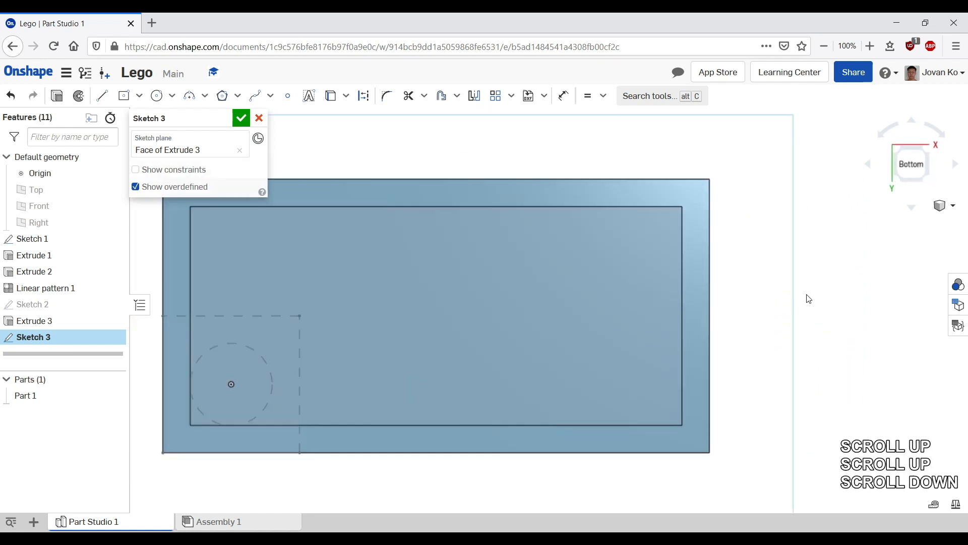
middle_click_drag(809, 299, 880, 288)
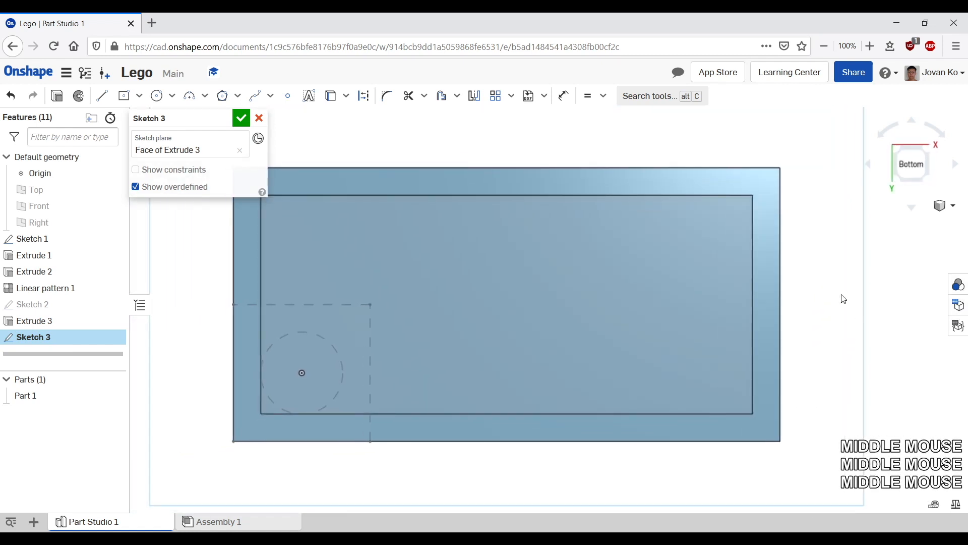
left_click(950, 205)
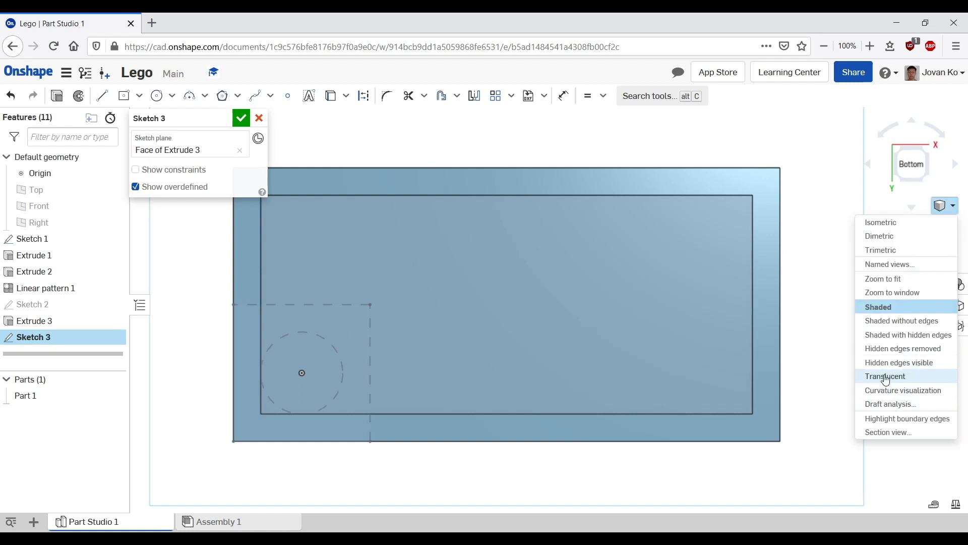
left_click(895, 336)
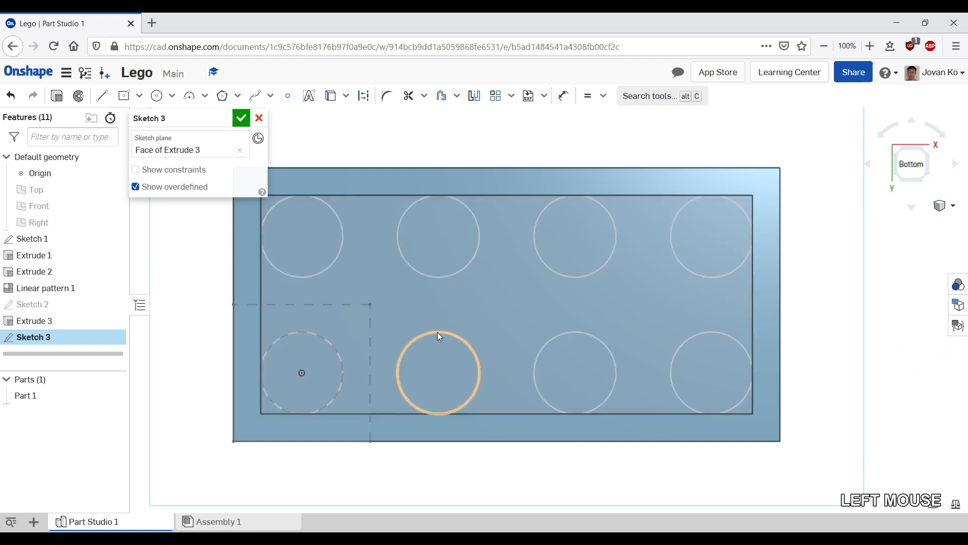
Step: Examine the hollowed brick and its studs from several angles before returning to the sketch's normal view
middle_click_drag(602, 214, 545, 246)
mouse_move(673, 248)
right_mouse_down()
mouse_move(612, 288)
mouse_move(673, 256)
right_mouse_up()
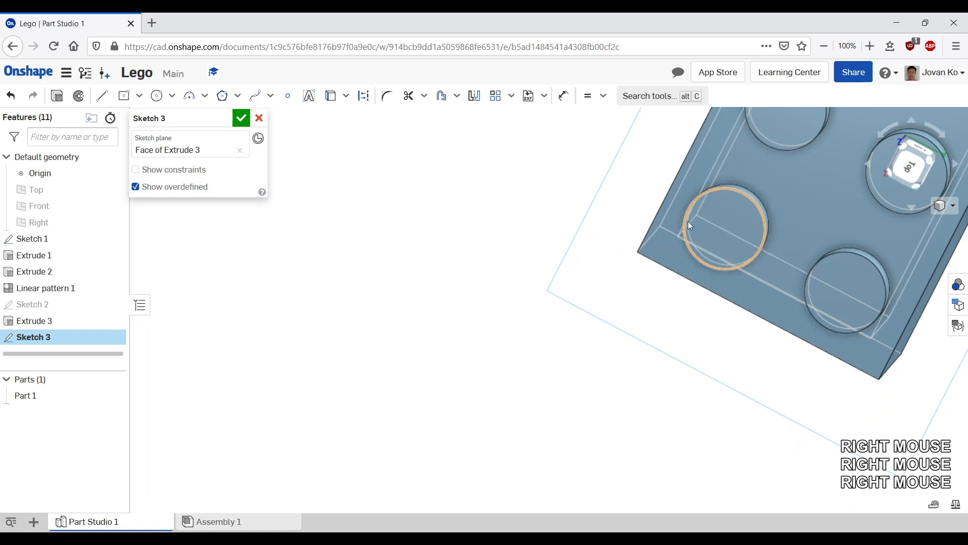
middle_click_drag(688, 221, 330, 425)
scroll(631, 183, "down", 3)
scroll(647, 178, "up", 3)
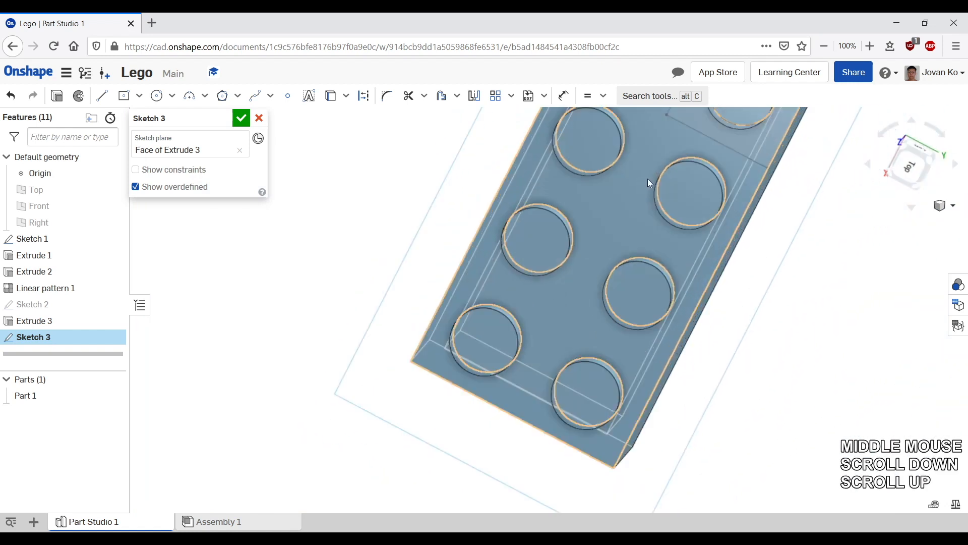
middle_click_drag(647, 178, 634, 261)
right_click_drag(634, 262, 519, 299)
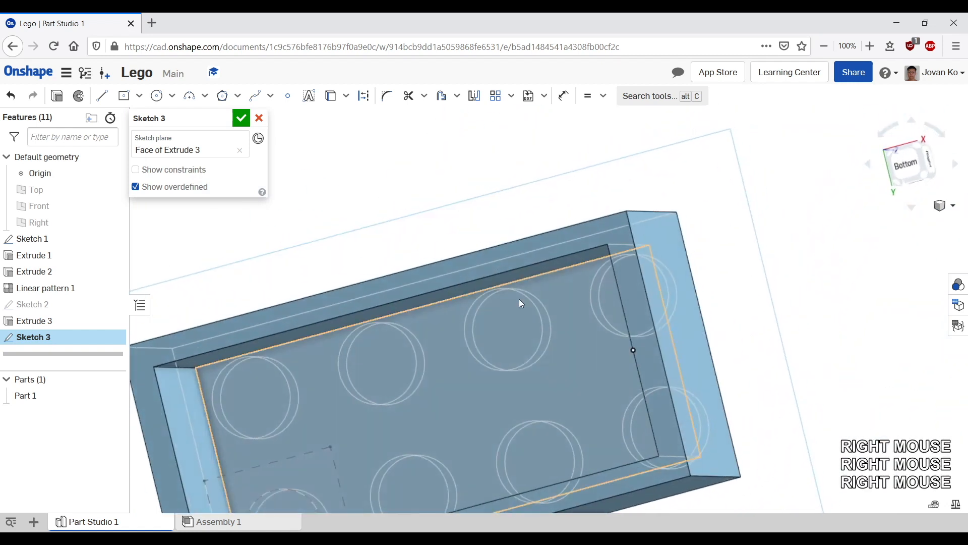
left_click(533, 303)
middle_click_drag(519, 238, 620, 108)
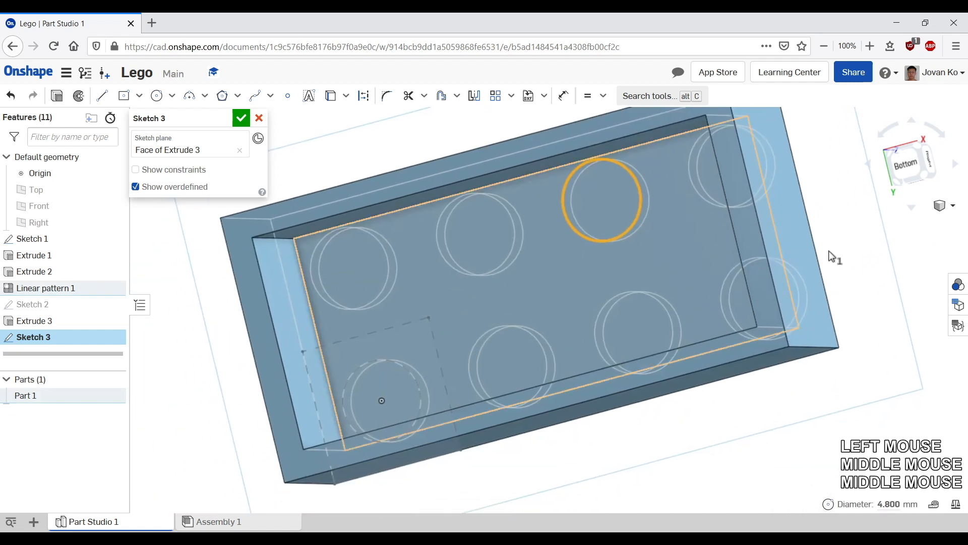
left_click(863, 246)
left_click(864, 245)
key("n")
key("n")
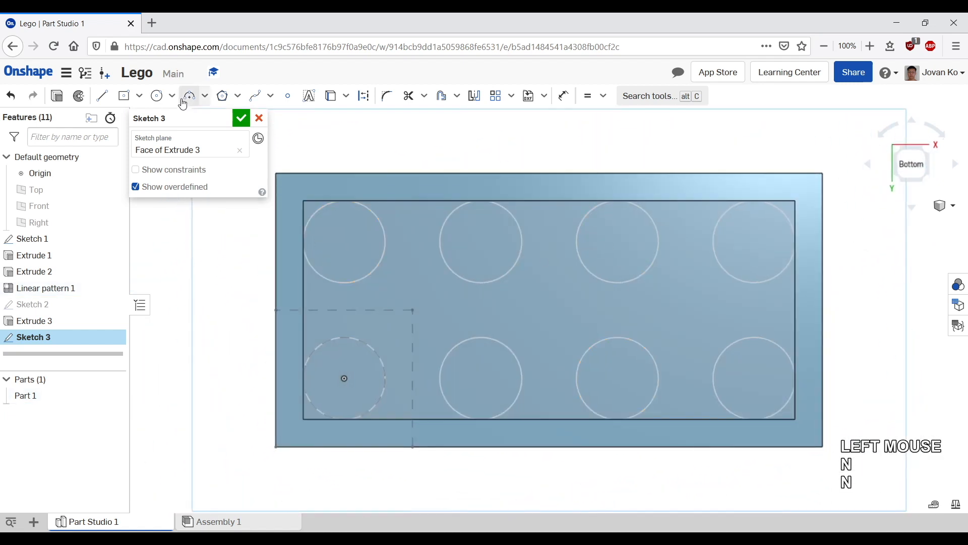
Step: Draw a circle about 5.8 mm in diameter centred at the corner of the dashed construction lines
left_click(157, 98)
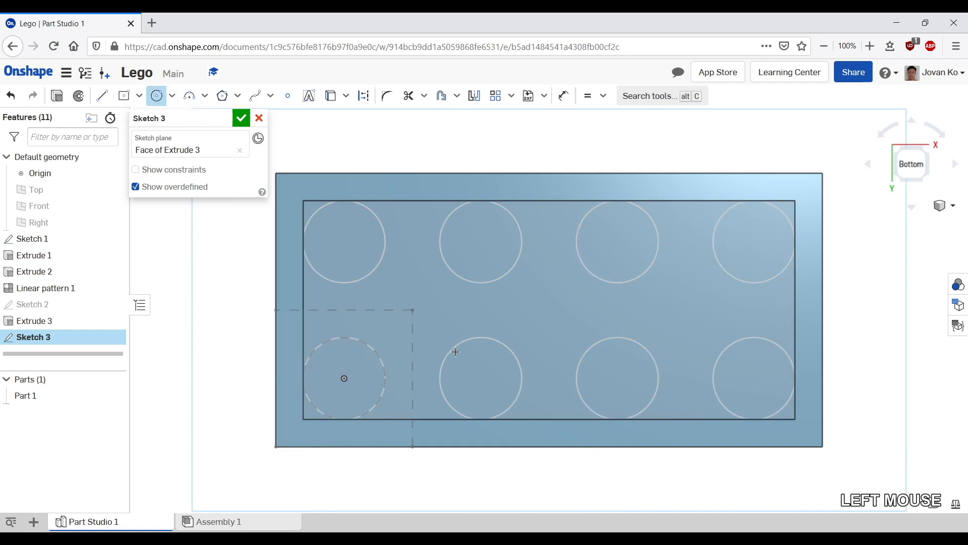
key("ctrl")
key("ctrl")
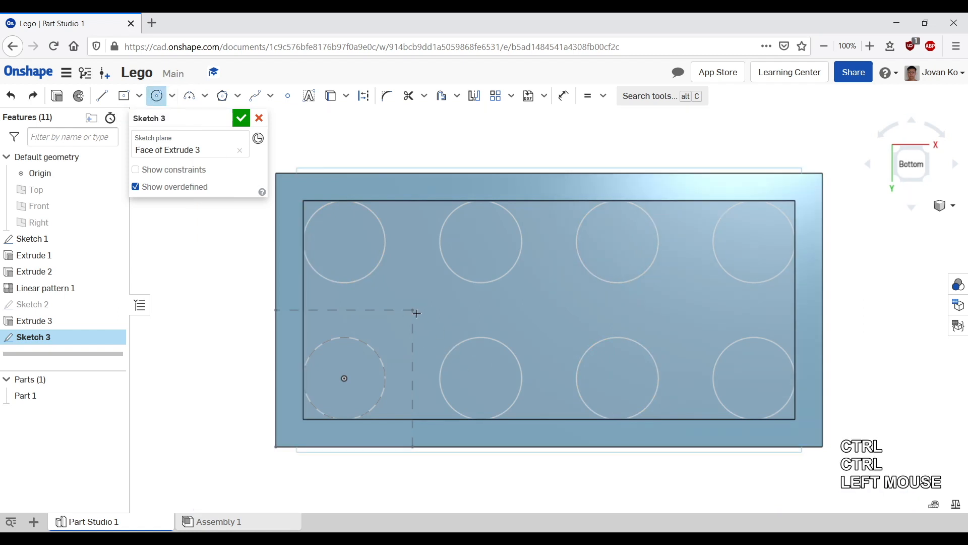
left_click(407, 303)
left_click(446, 333)
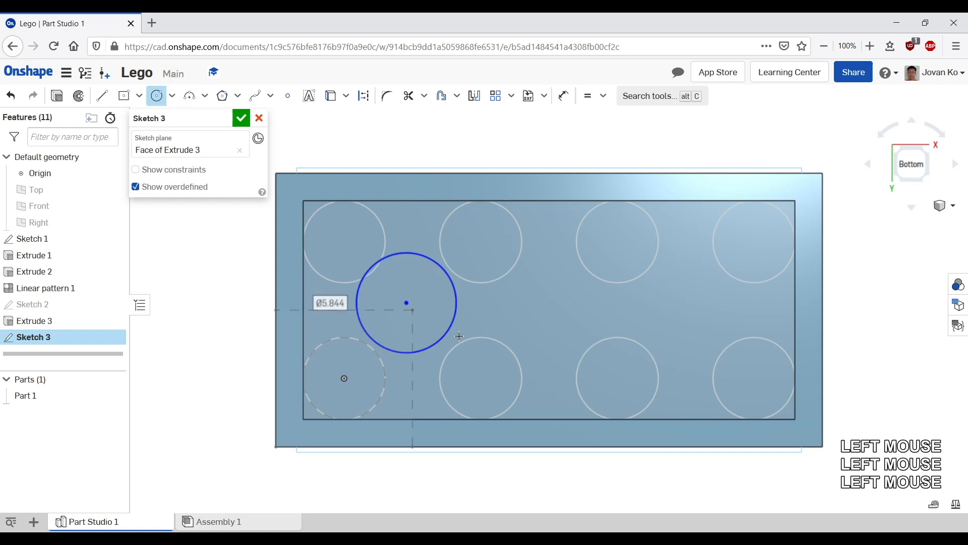
Step: Constrain the new circle tangent to the surrounding stud circles
left_click(589, 96)
left_click(603, 97)
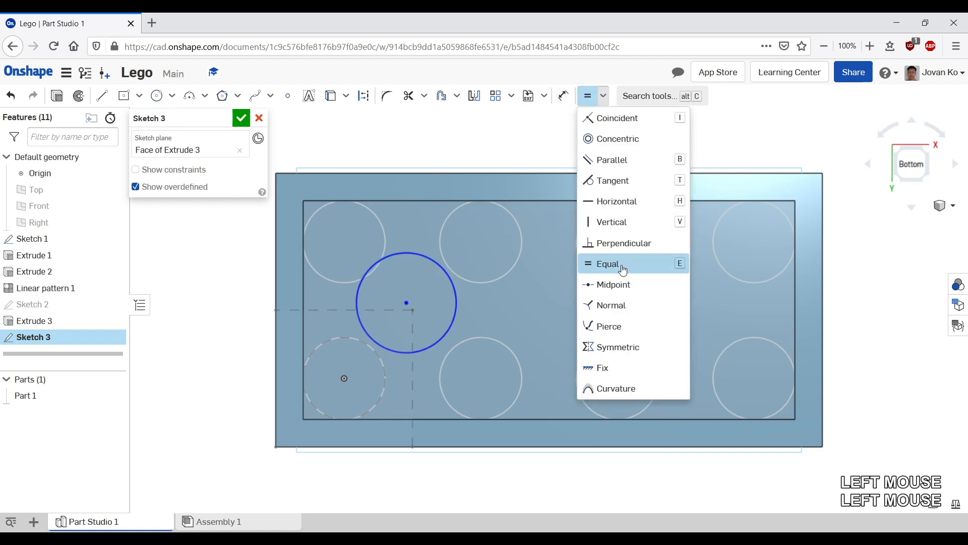
left_click(613, 181)
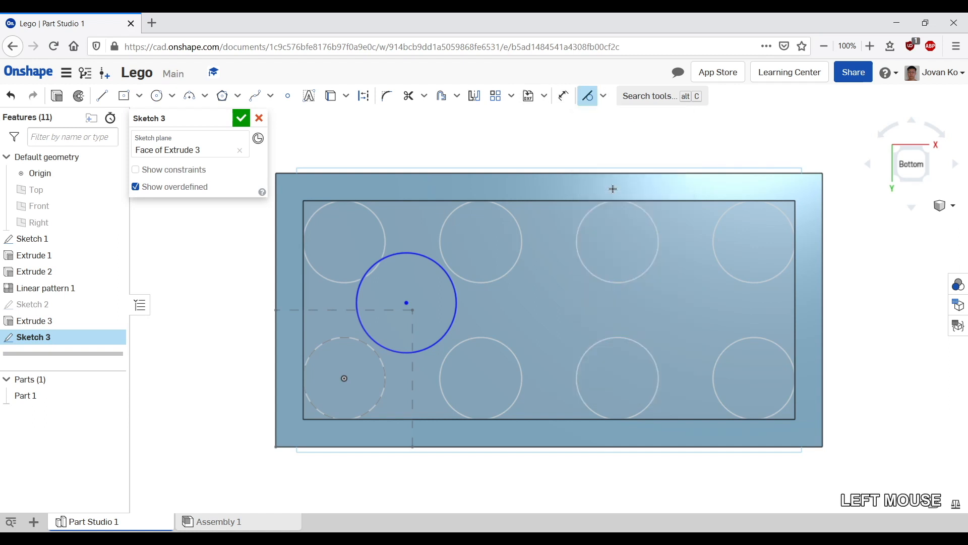
left_click(393, 257)
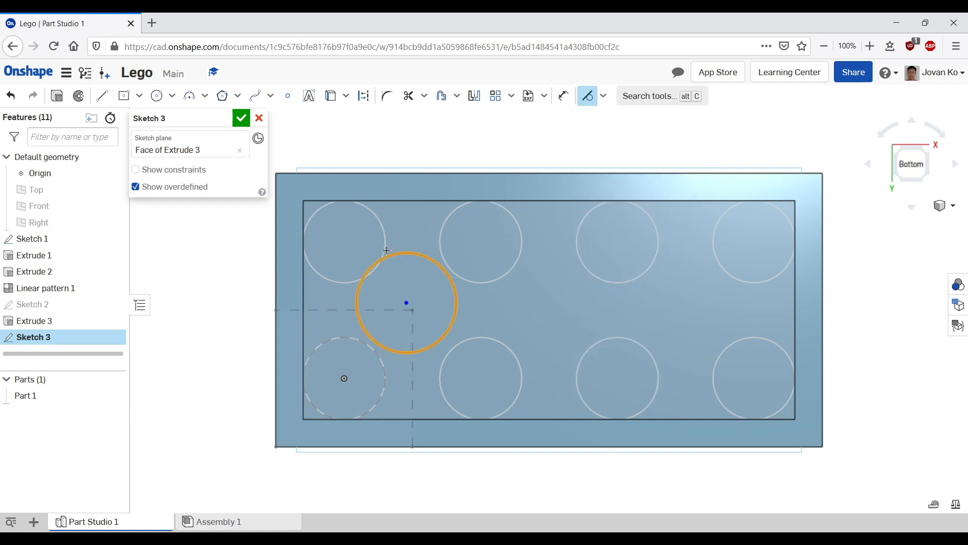
left_click(386, 255)
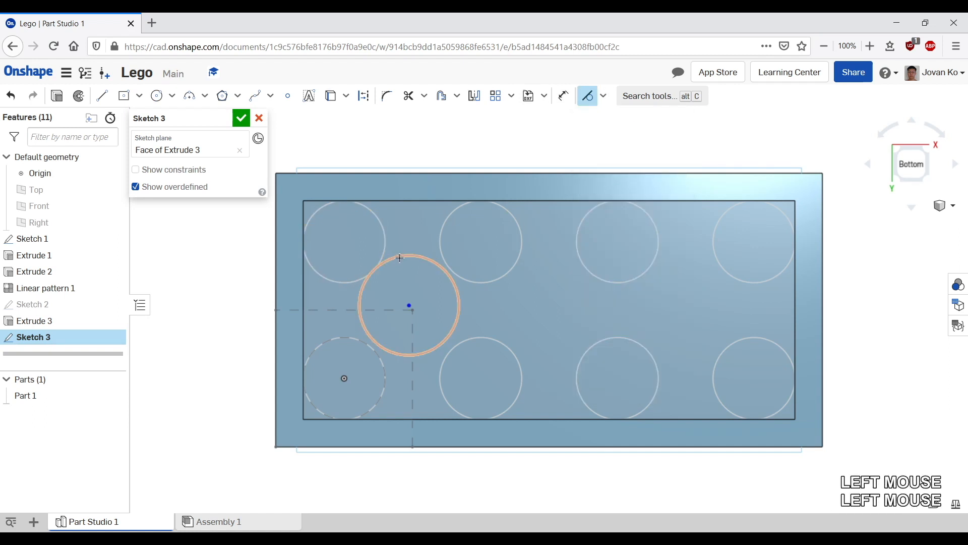
left_click(400, 258)
left_click(357, 342)
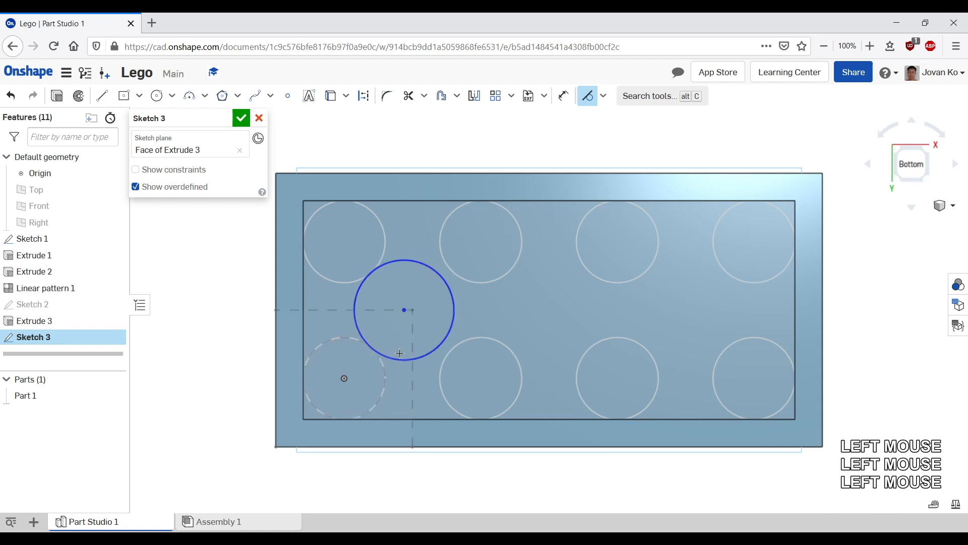
left_click(399, 356)
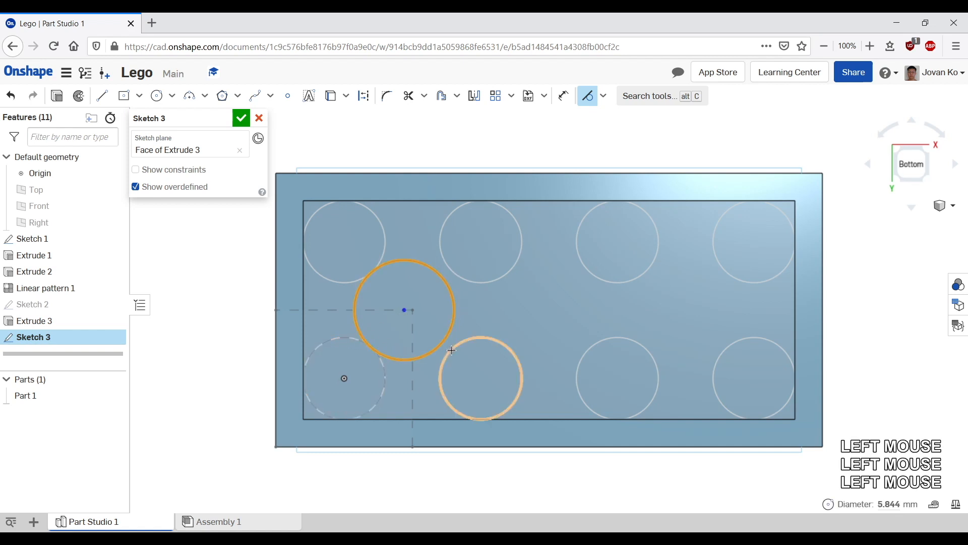
left_click(451, 349)
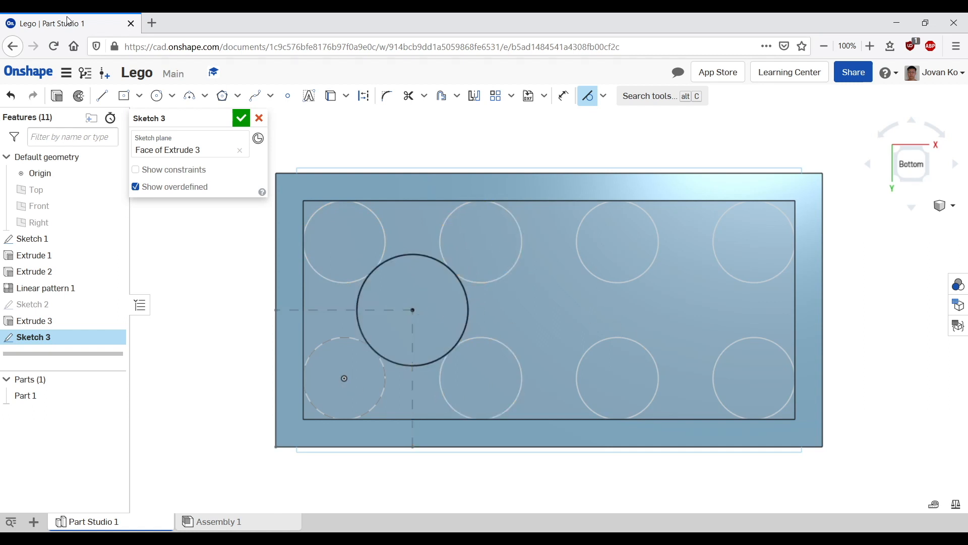
Step: Draw a concentric inner circle about 4.5 mm in diameter at the same centre point
left_click(157, 96)
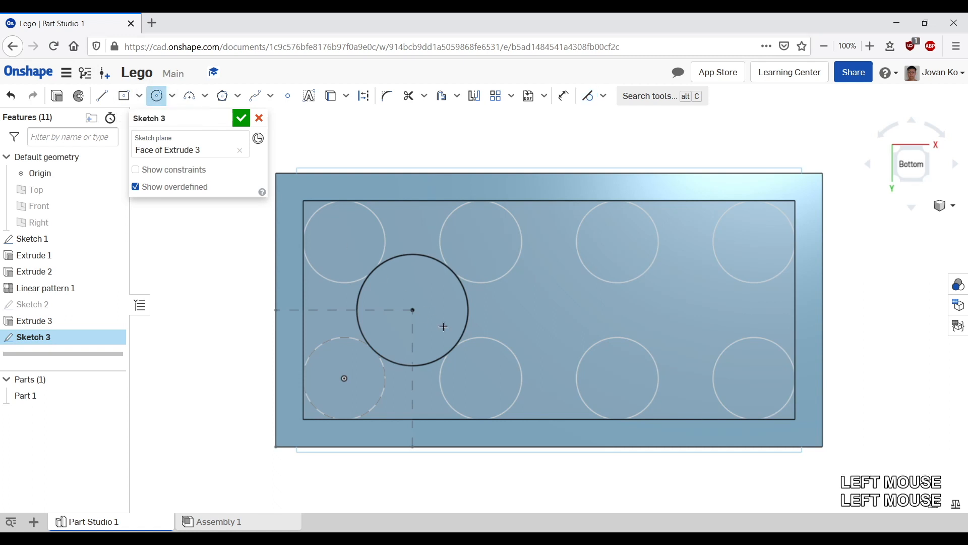
left_click(413, 309)
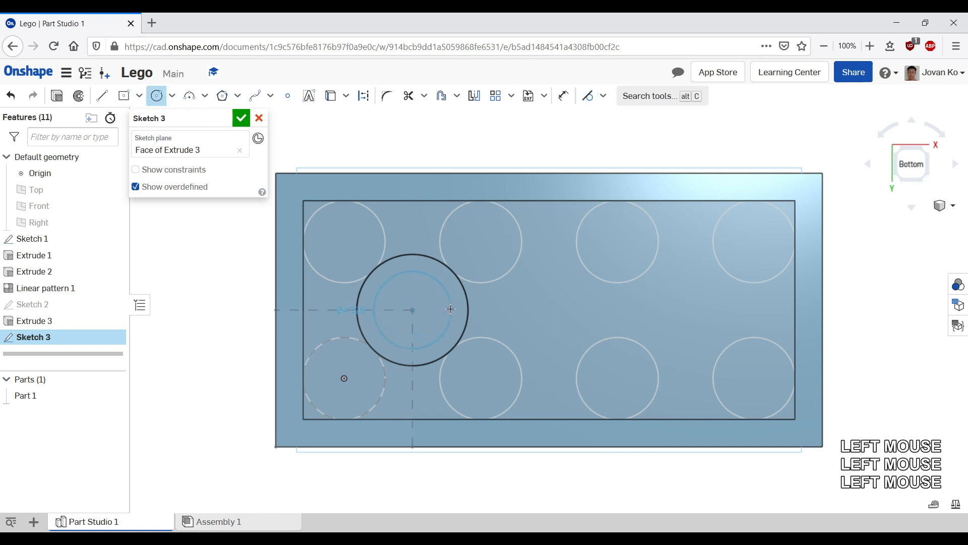
left_click(451, 308)
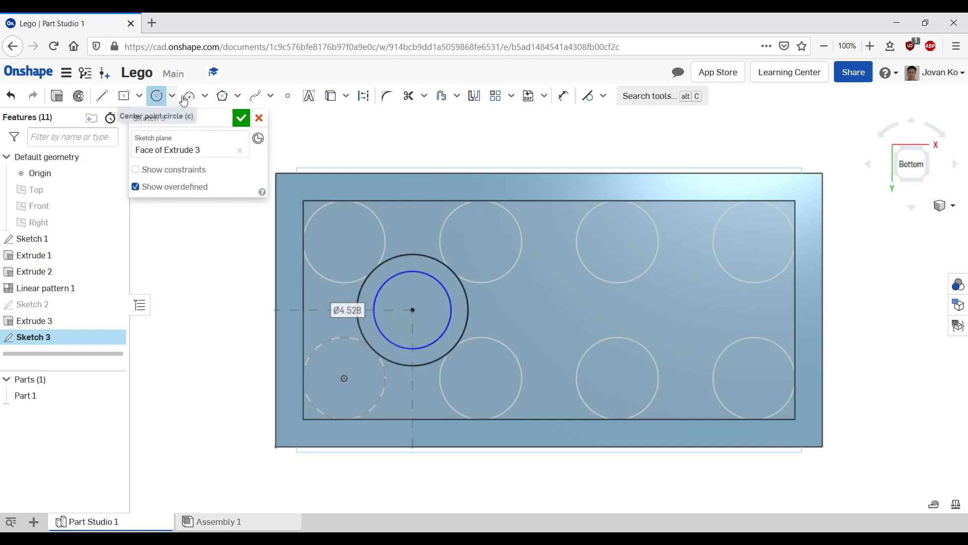
Step: Make the inner circle equal to the stud circle and finish the sketch
left_click(602, 100)
left_click(608, 264)
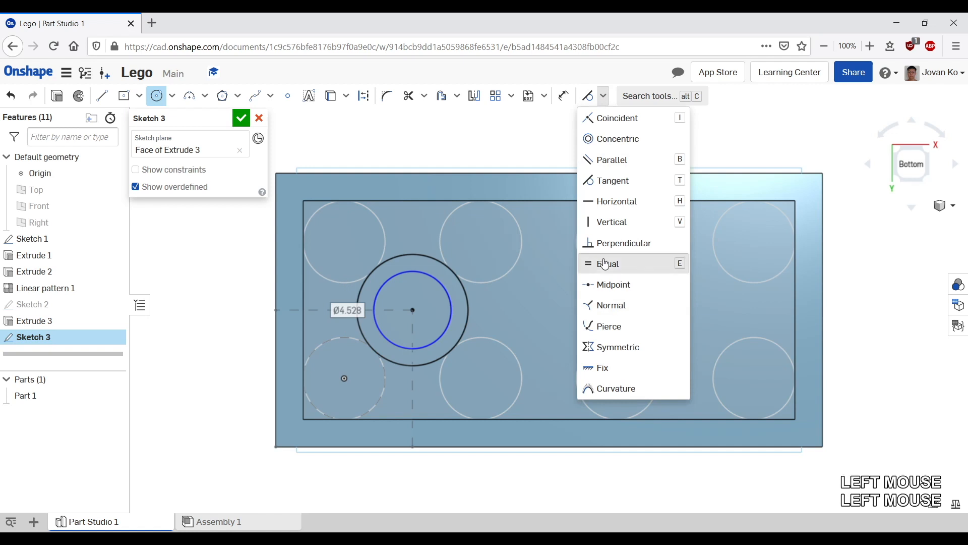
left_click(401, 276)
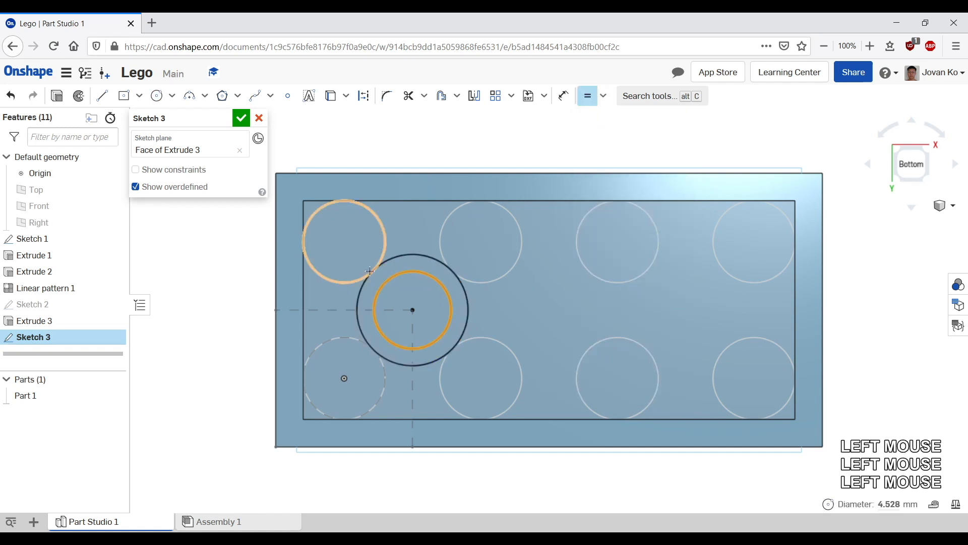
left_click(345, 337)
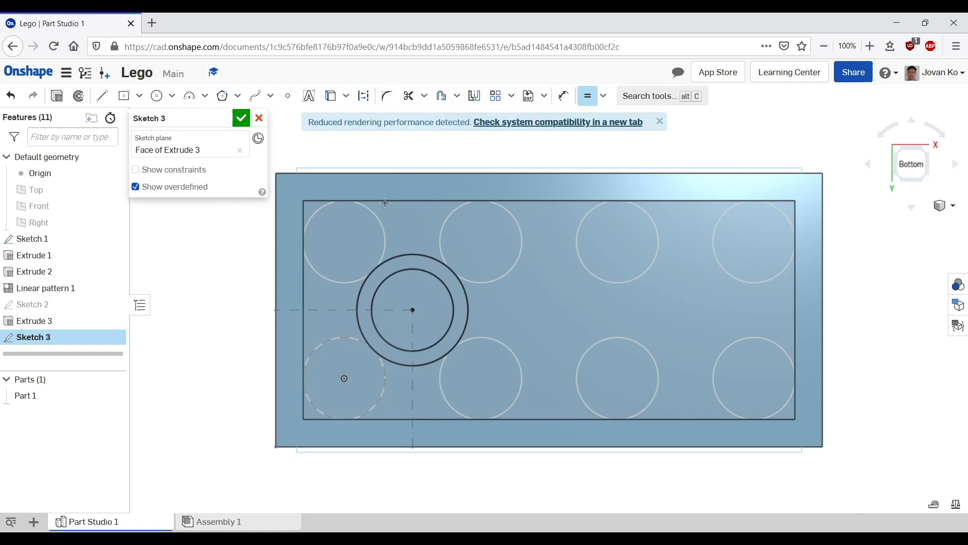
left_click(241, 118)
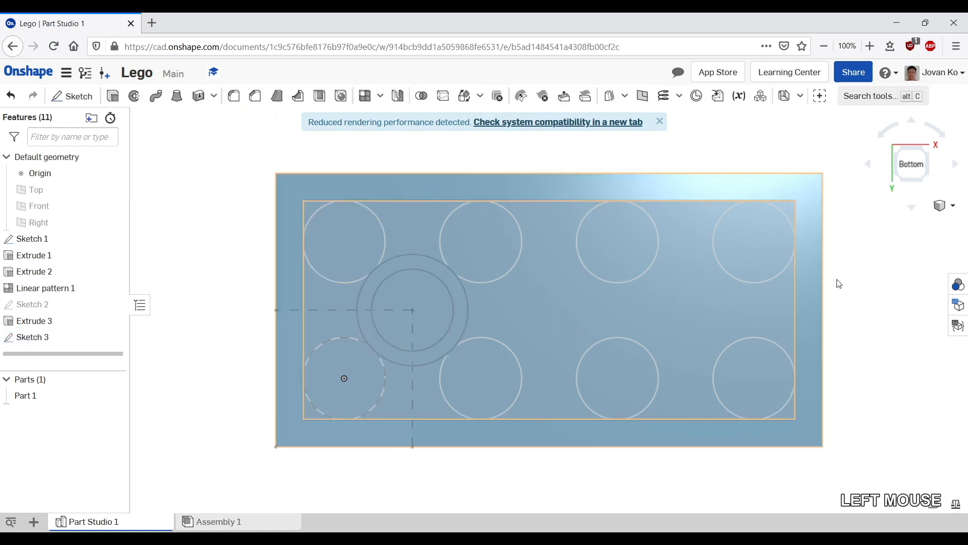
Step: Extrude the ring between the two circles, adding it to the part, up to the brick's open bottom face
middle_click_drag(839, 281, 793, 284)
right_click_drag(792, 283, 839, 292)
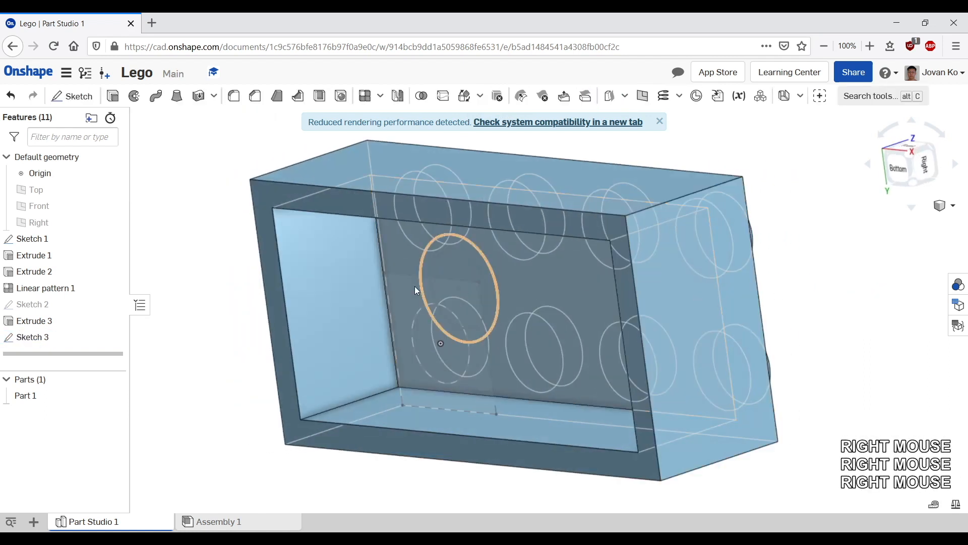
left_click(108, 101)
left_click(461, 244)
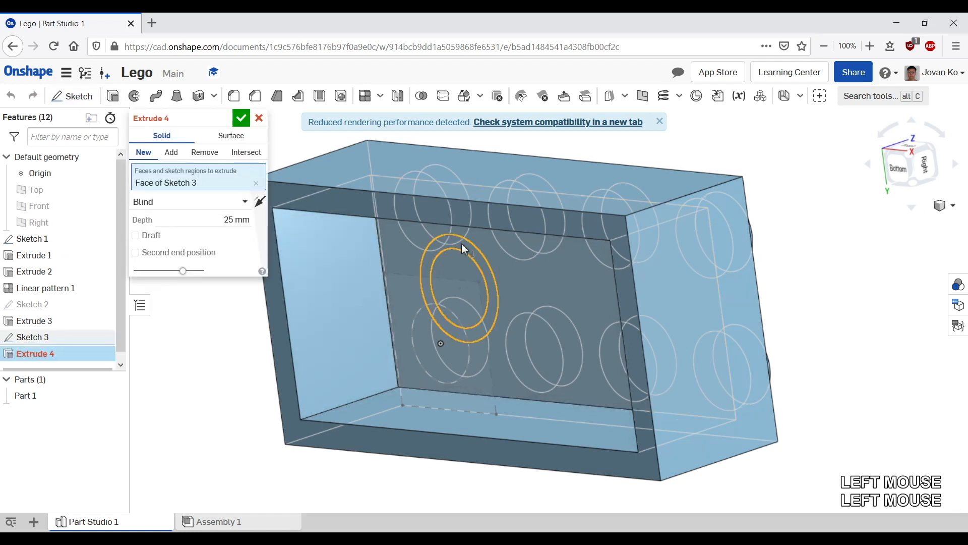
scroll(370, 384, "down", 2)
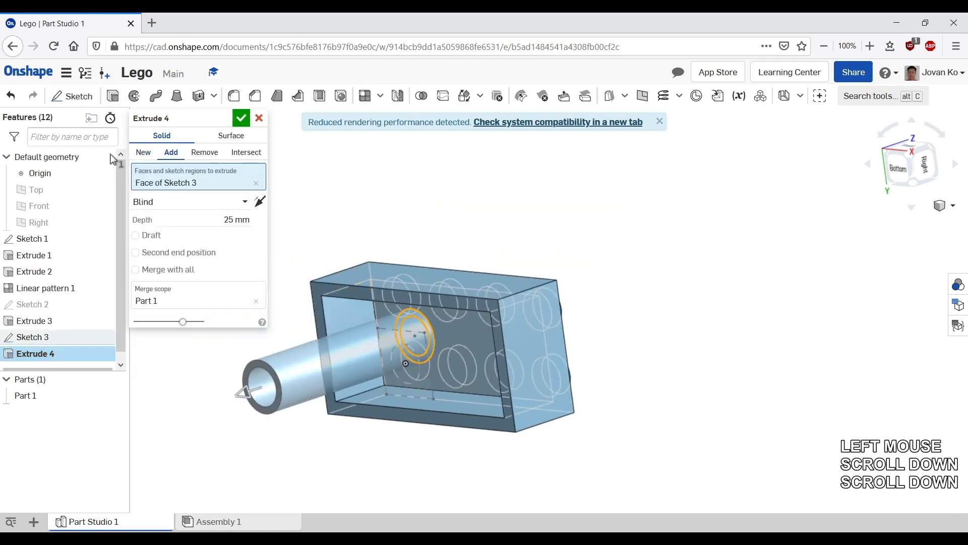
left_click(164, 203)
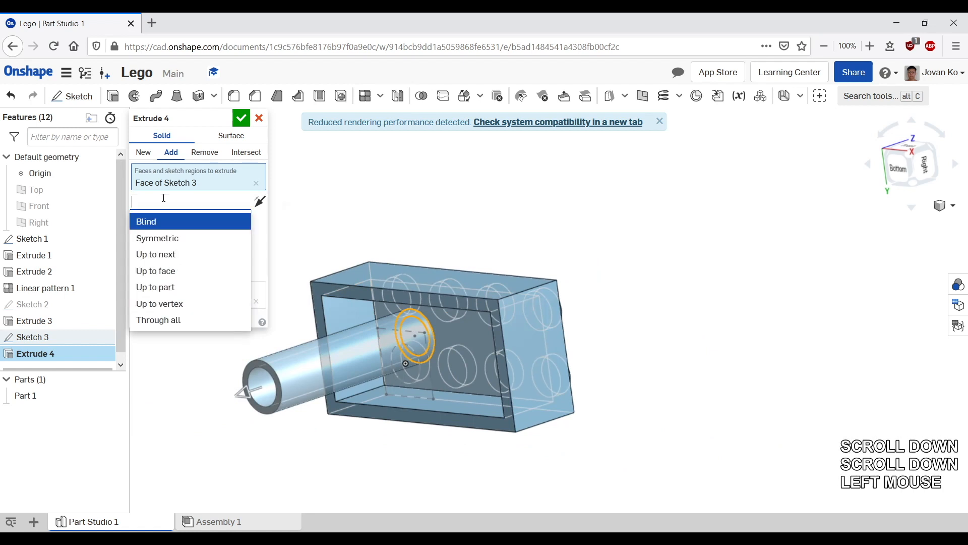
left_click(173, 278)
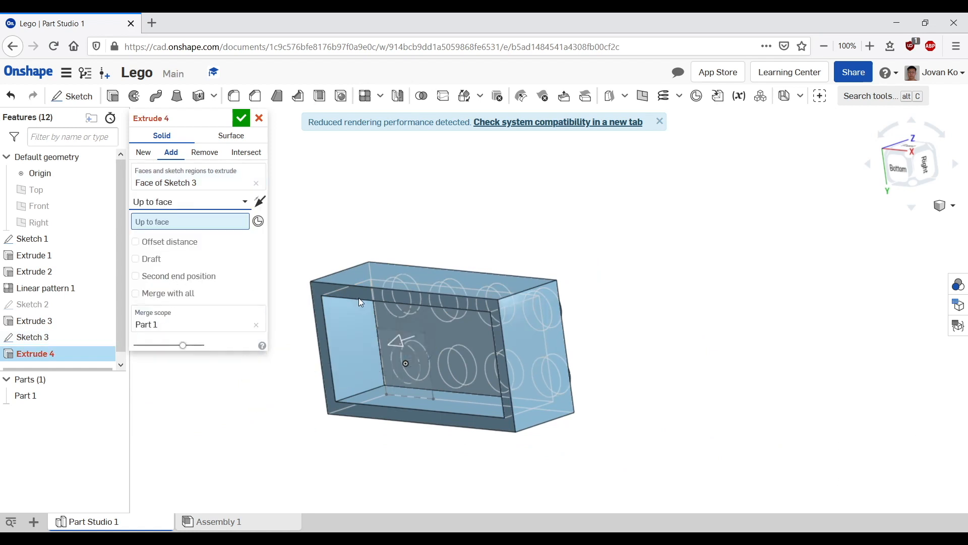
left_click(328, 290)
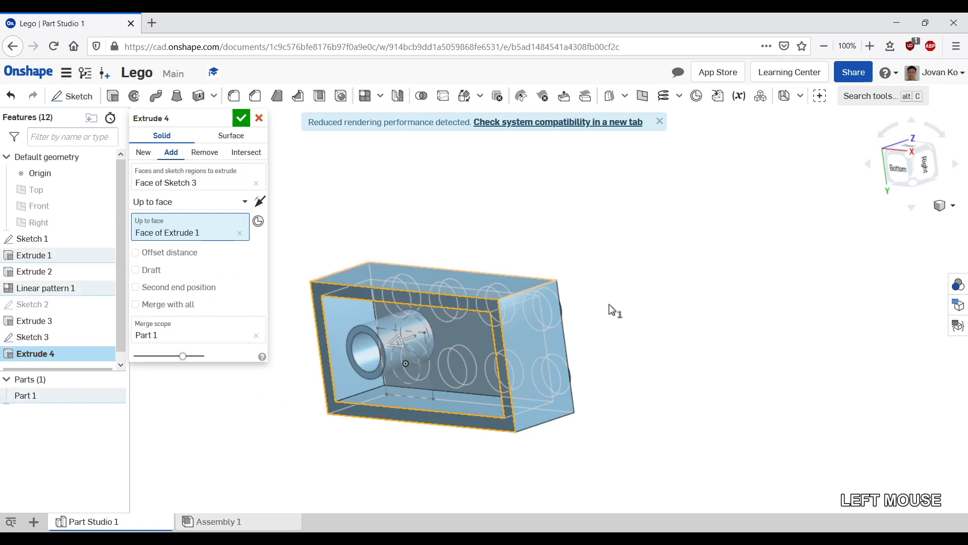
middle_click_drag(548, 353, 688, 296)
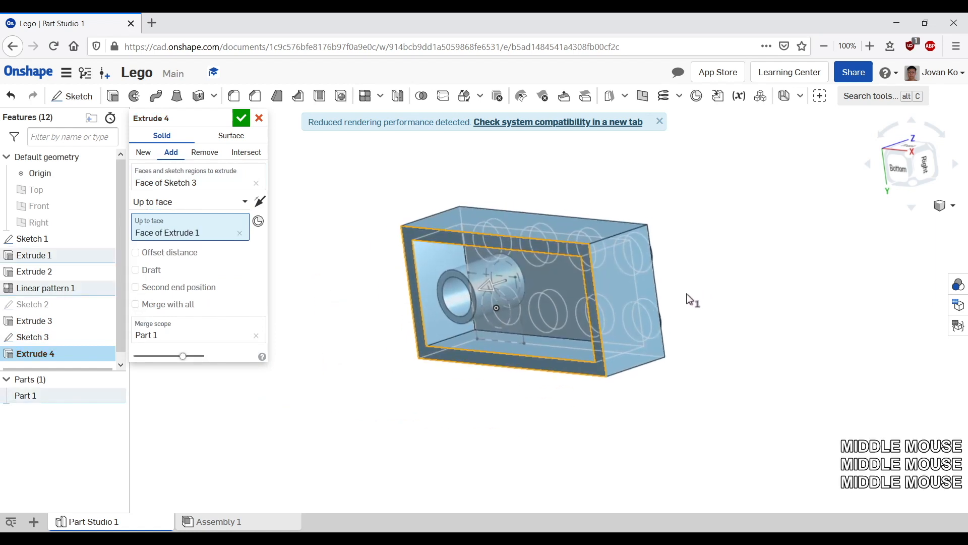
right_click_drag(688, 296, 658, 305)
right_click_drag(661, 298, 703, 272)
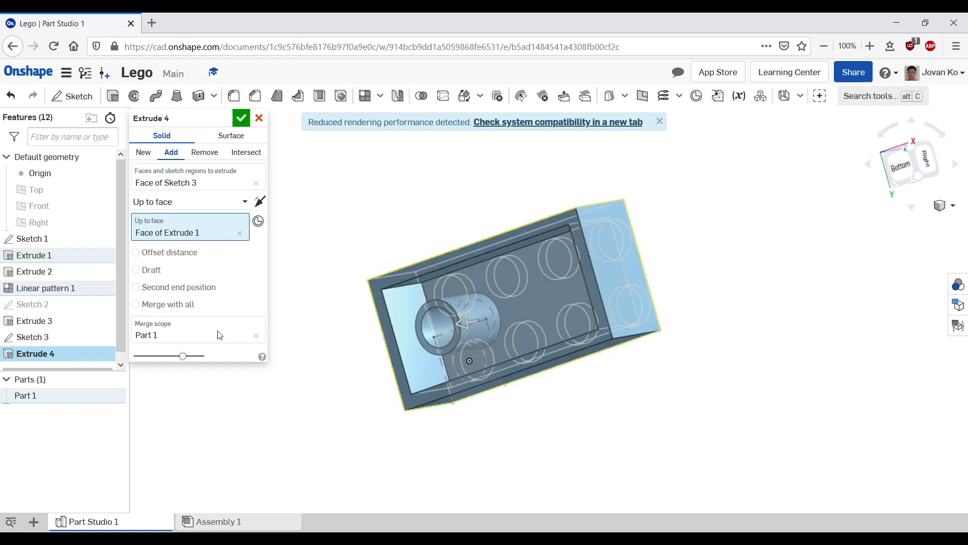
left_click(238, 118)
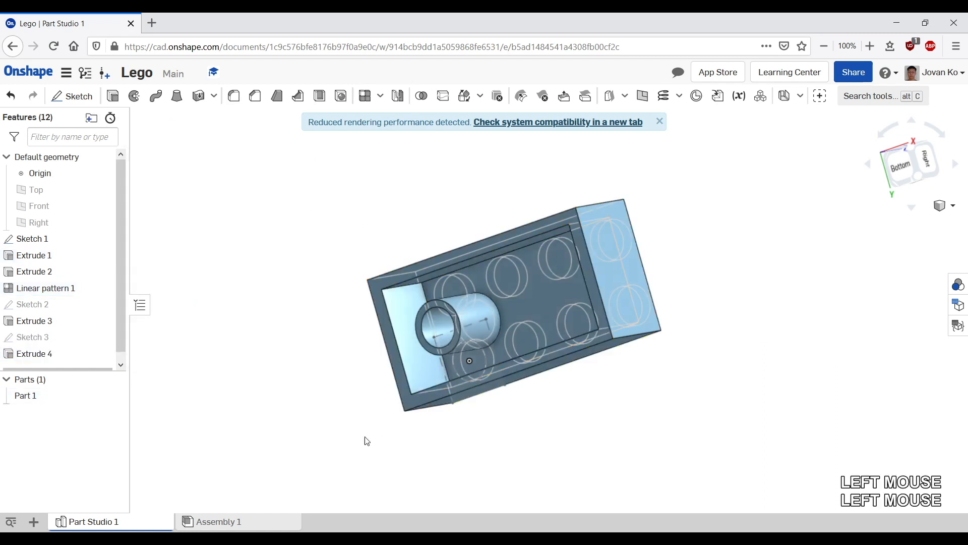
middle_click_drag(363, 438, 396, 394)
right_click_drag(396, 394, 401, 390)
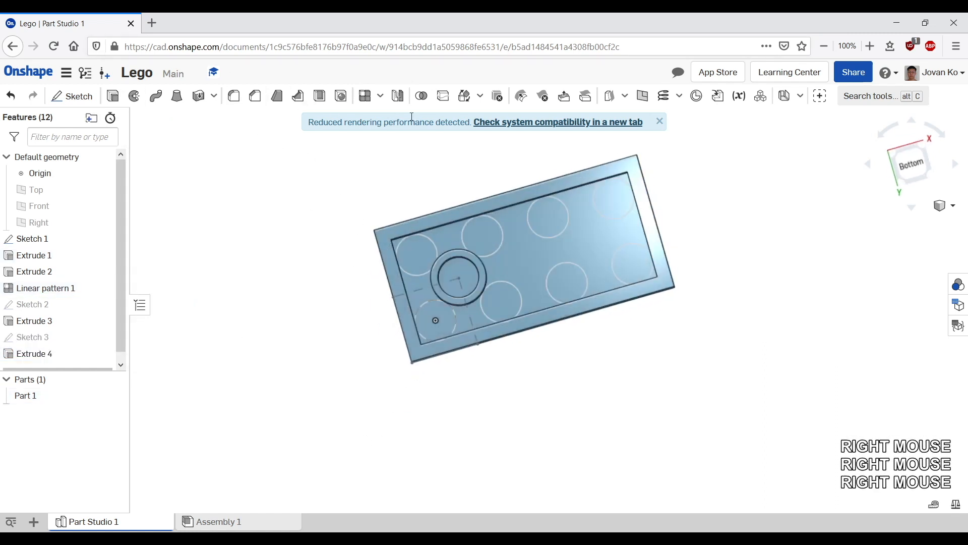
left_click(368, 96)
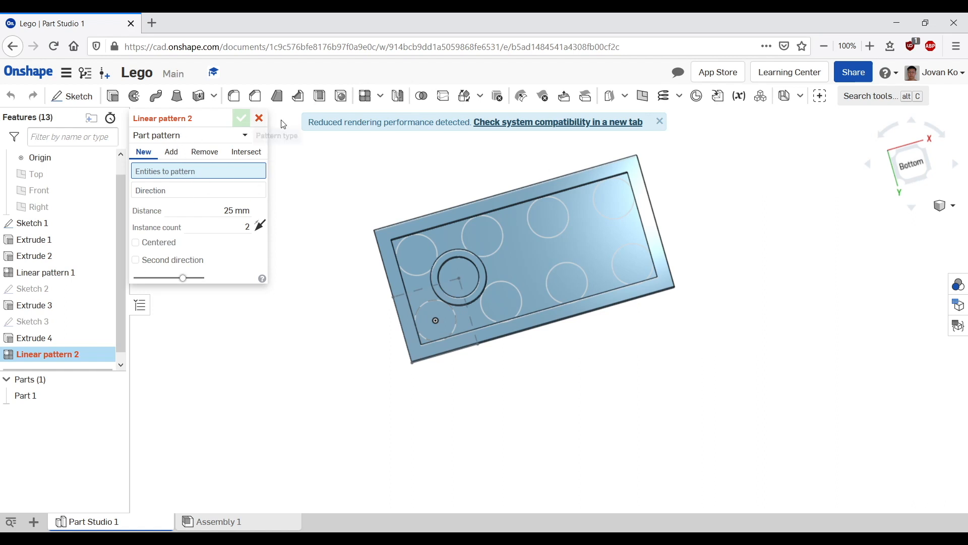
left_click(259, 118)
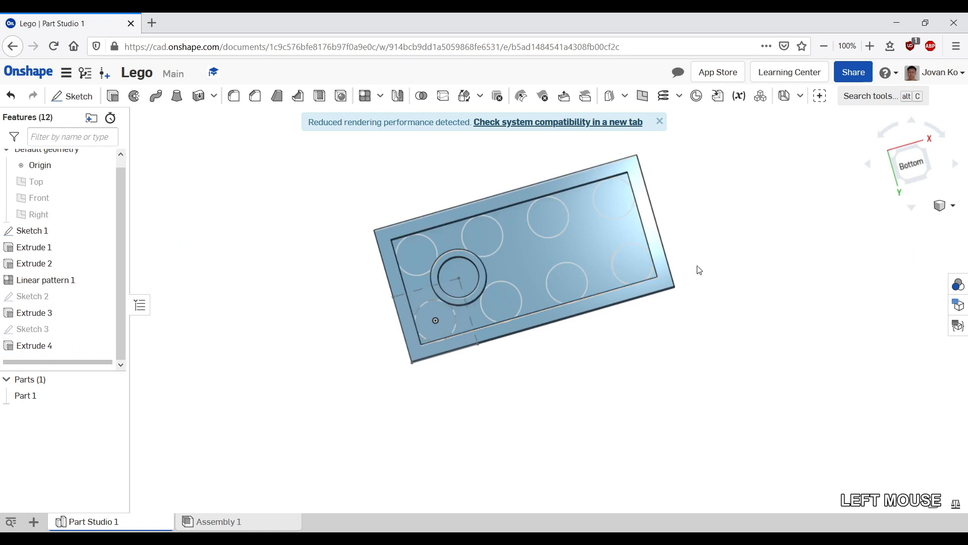
Step: Start a feature linear pattern of Extrude 4, directed along the brick's long bottom edge
double_click(365, 96)
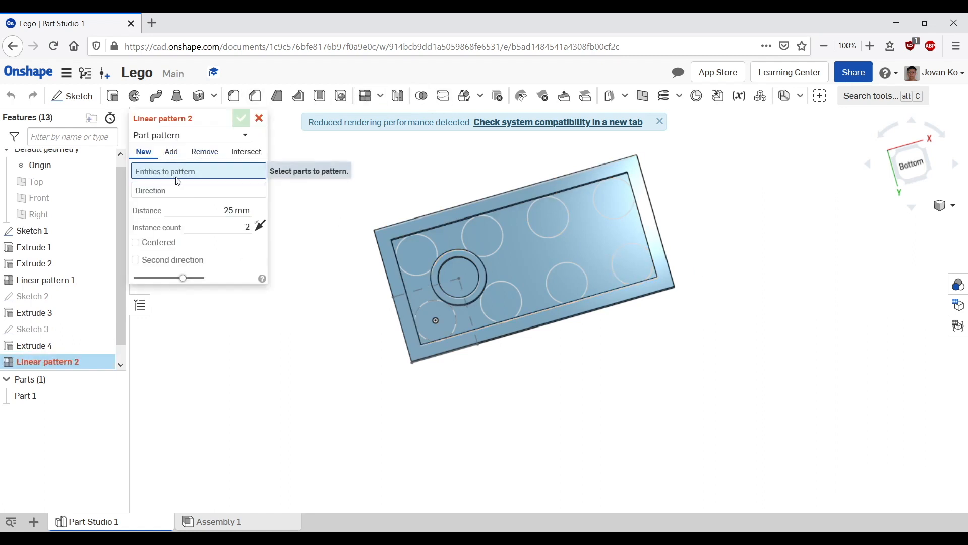
left_click(147, 170)
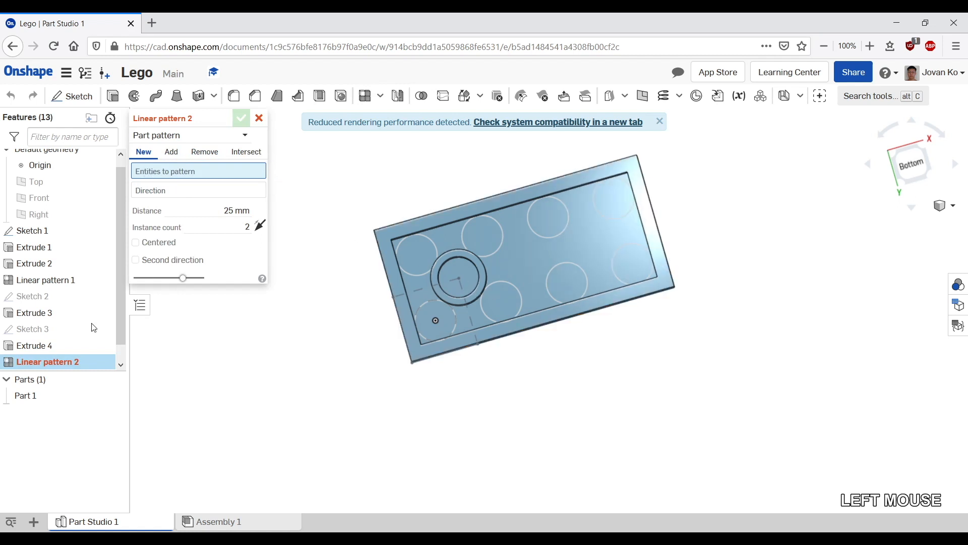
left_click(175, 140)
left_click(171, 173)
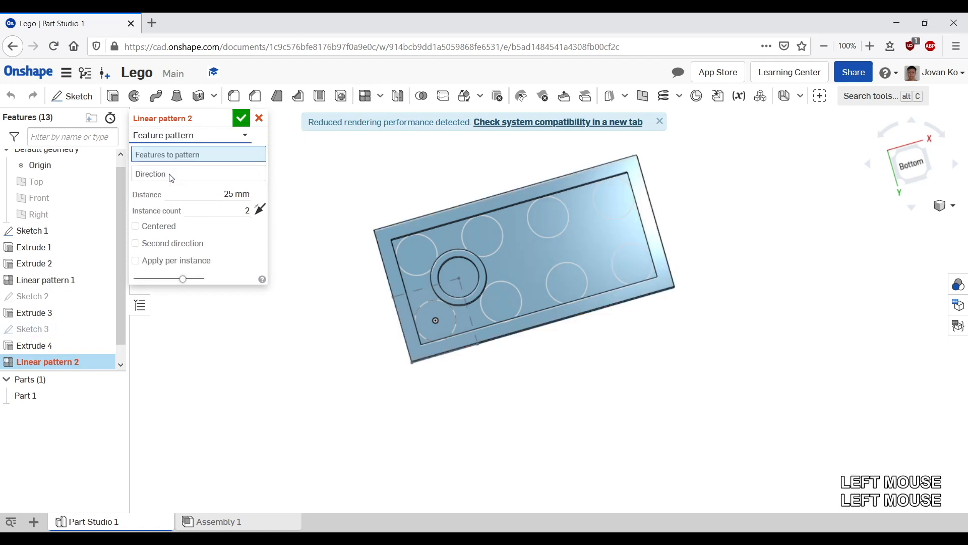
left_click(43, 346)
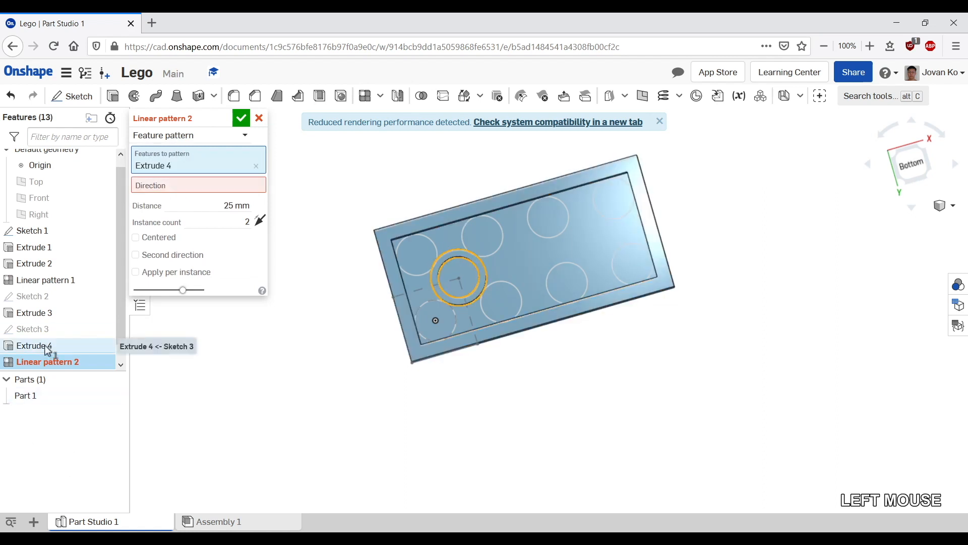
left_click(197, 190)
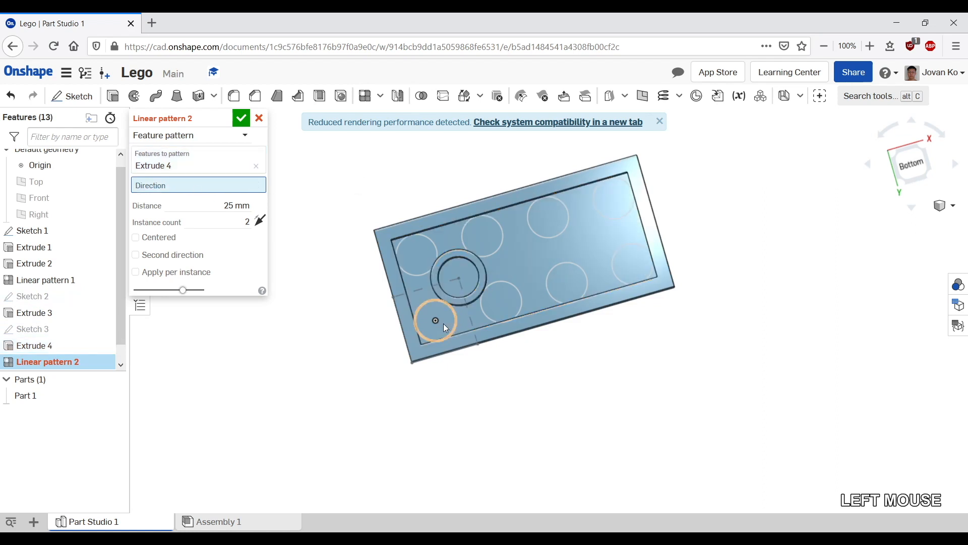
left_click(452, 359)
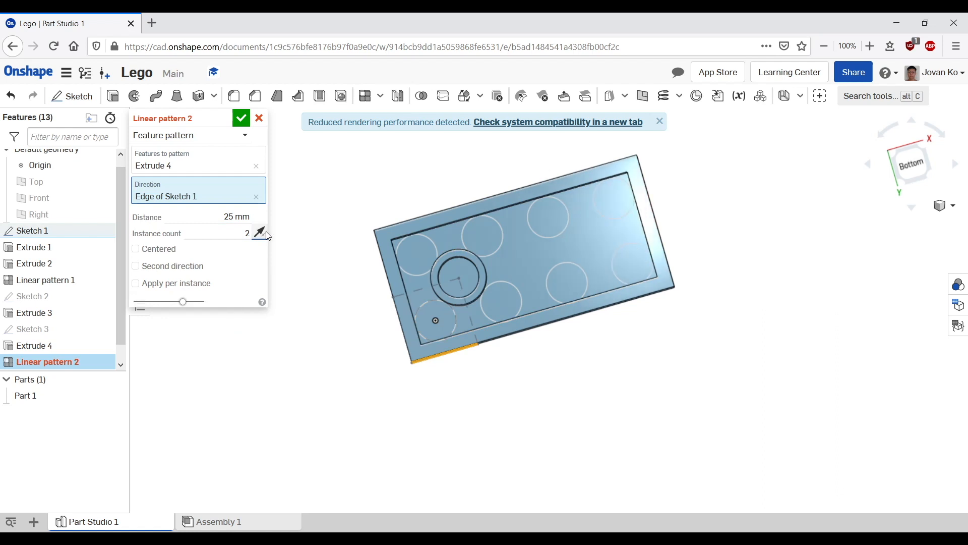
Step: Set the pattern distance to 8 mm
scroll(395, 276, "down", 5)
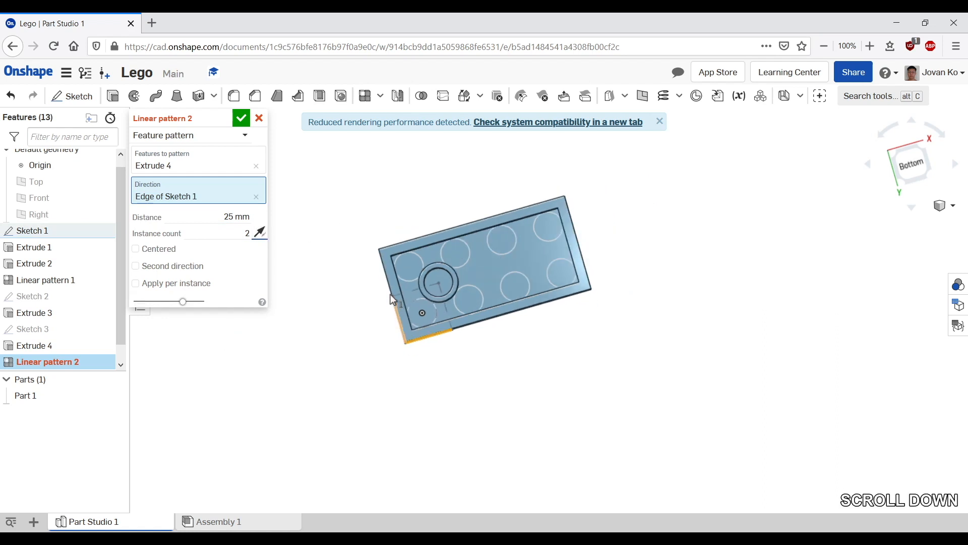
scroll(462, 286, "up", 1)
scroll(462, 286, "up", 2)
double_click(245, 218)
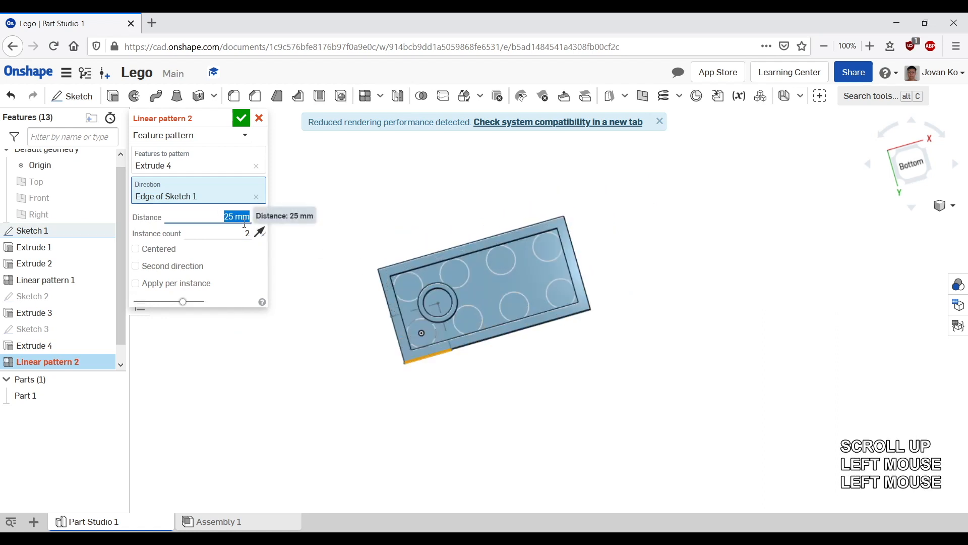
type("8")
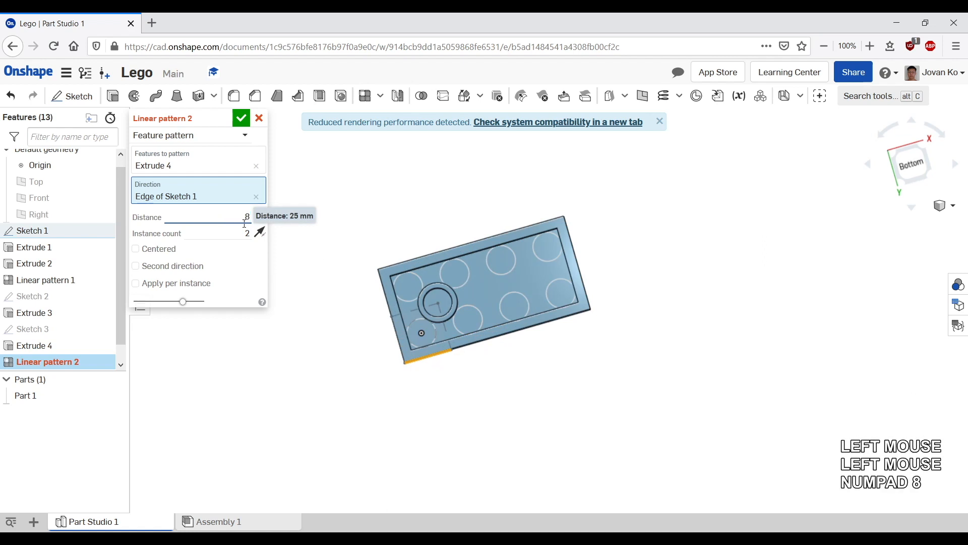
key("Return")
Step: Set the instance count to 3 and confirm the linear pattern of the inner tubes
scroll(504, 253, "up", 2)
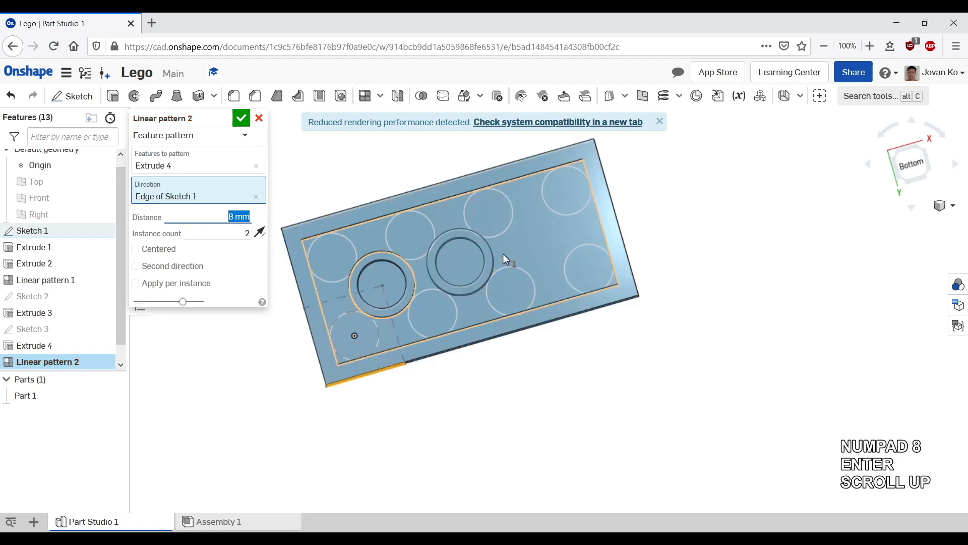
double_click(247, 233)
type("3")
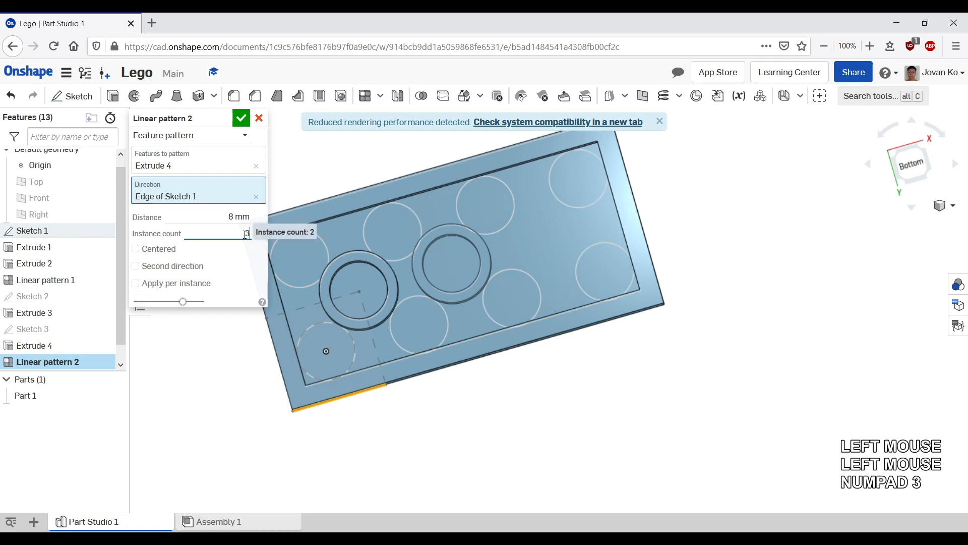
key("Return")
middle_click_drag(627, 255, 689, 289)
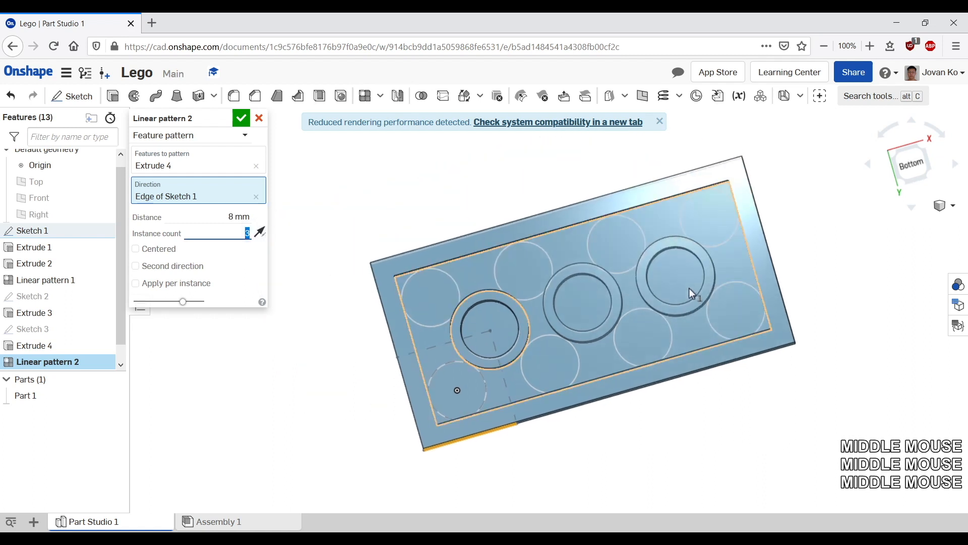
right_click_drag(689, 289, 461, 317)
scroll(655, 341, "down", 2)
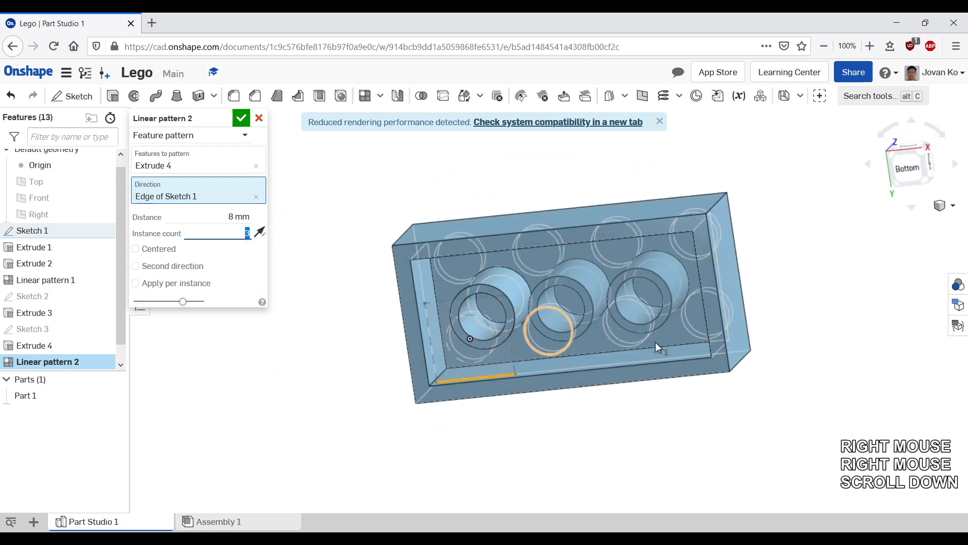
left_click(242, 119)
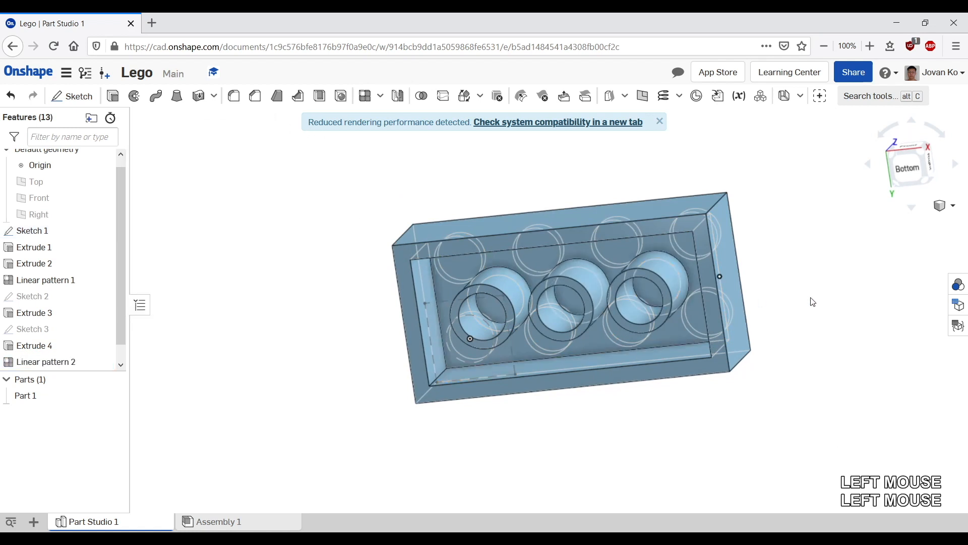
Step: Switch the display to Shaded mode and hide Sketch 1
middle_click_drag(835, 298, 804, 244)
right_click(804, 242)
left_click(769, 235)
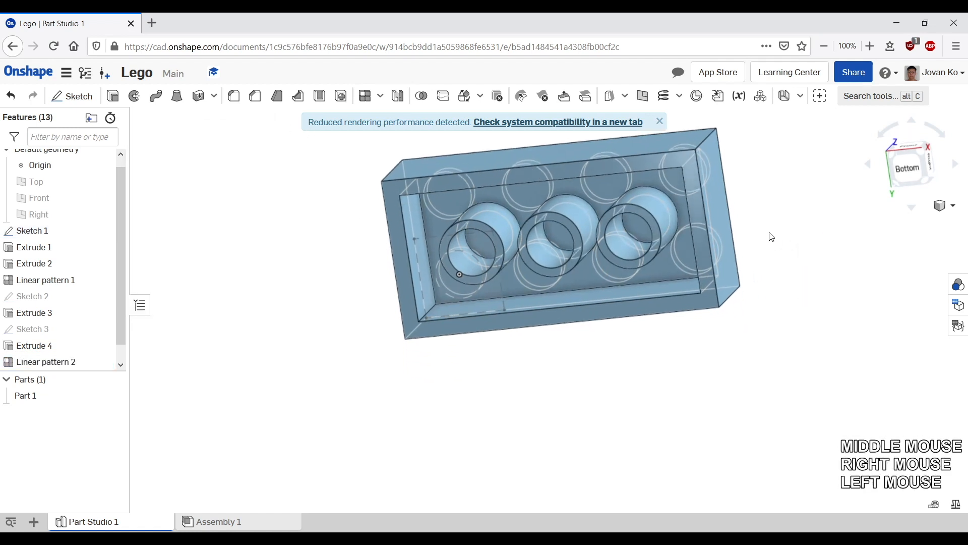
left_click(948, 206)
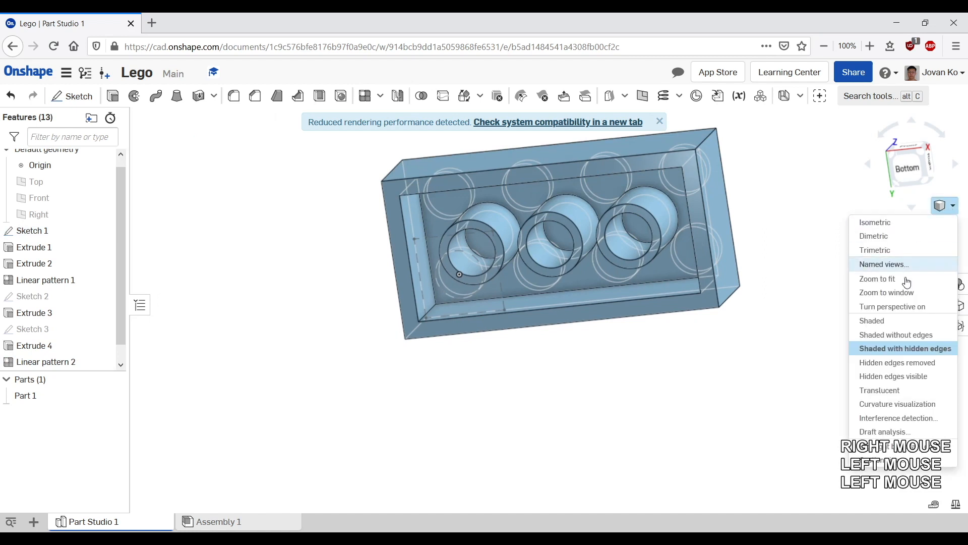
left_click(891, 322)
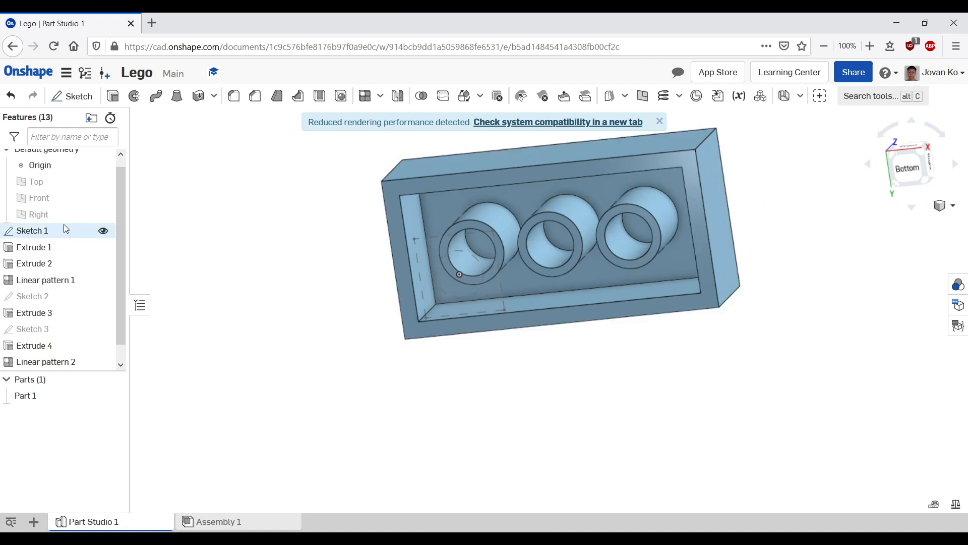
left_click(105, 230)
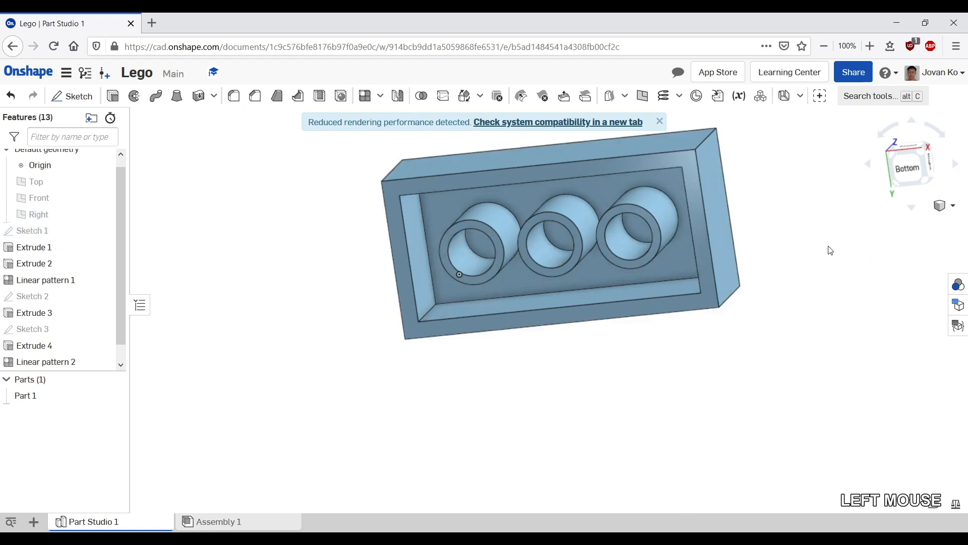
Step: Orbit around the finished brick to inspect its studs and hollow underside from several sides
middle_click_drag(830, 251, 763, 281)
right_click_drag(763, 280, 581, 243)
middle_click_drag(577, 240, 623, 306)
right_click_drag(480, 324, 649, 362)
middle_click_drag(445, 303, 492, 194)
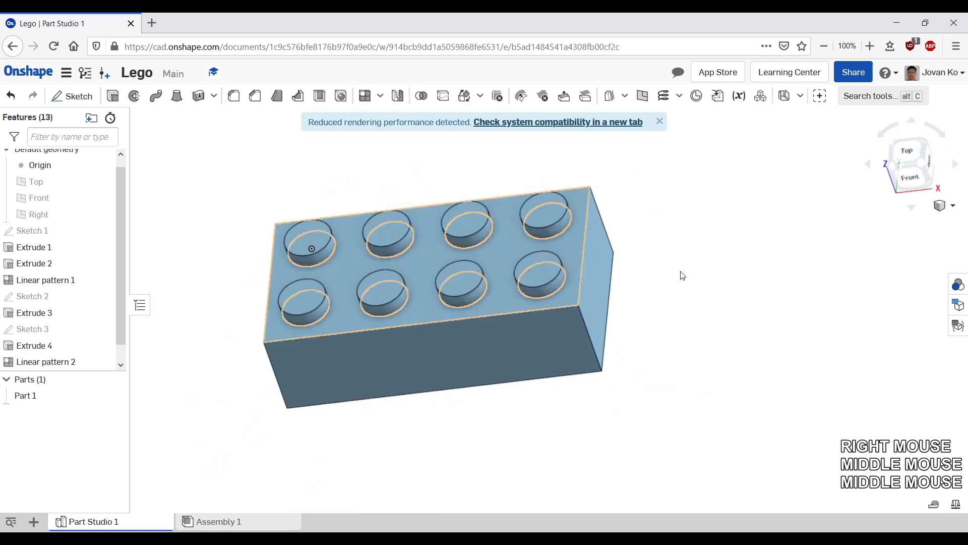
middle_click_drag(682, 275, 677, 323)
right_click_drag(684, 305, 660, 330)
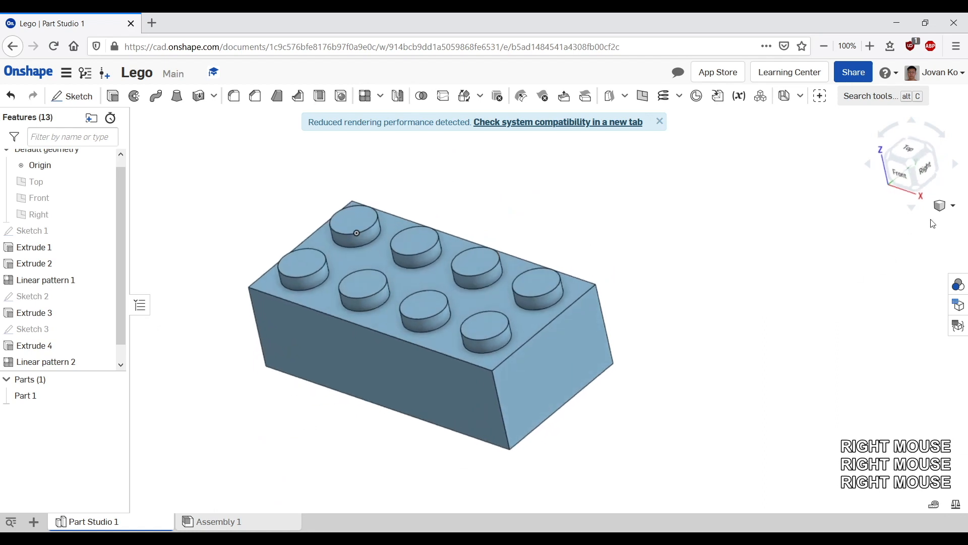
left_click(916, 167)
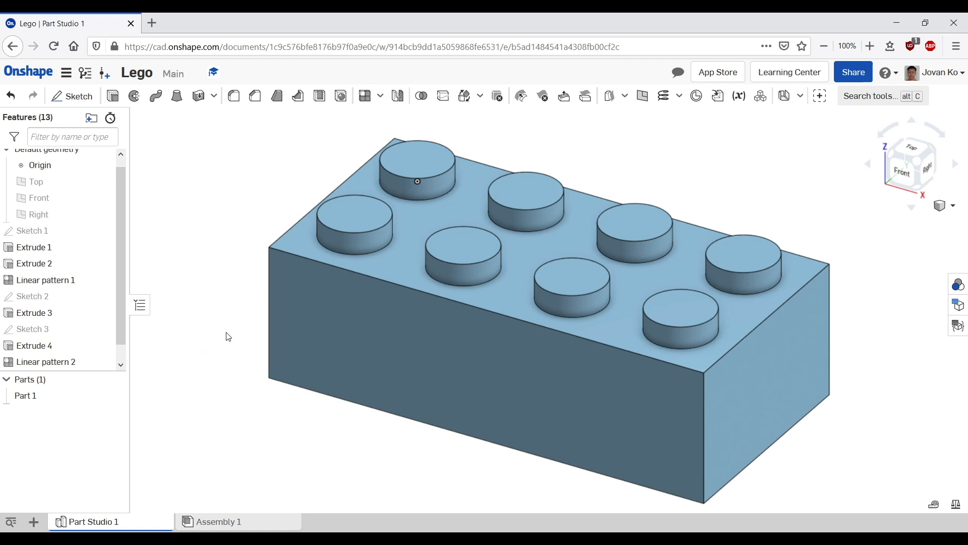
scroll(225, 343, "down", 3)
scroll(279, 402, "up", 3)
middle_click_drag(279, 402, 281, 328)
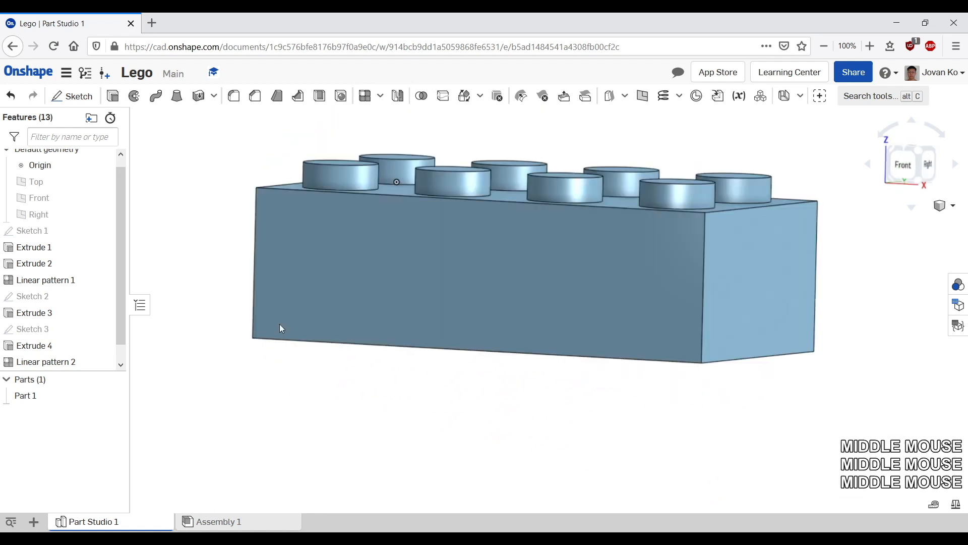
right_click_drag(281, 328, 283, 298)
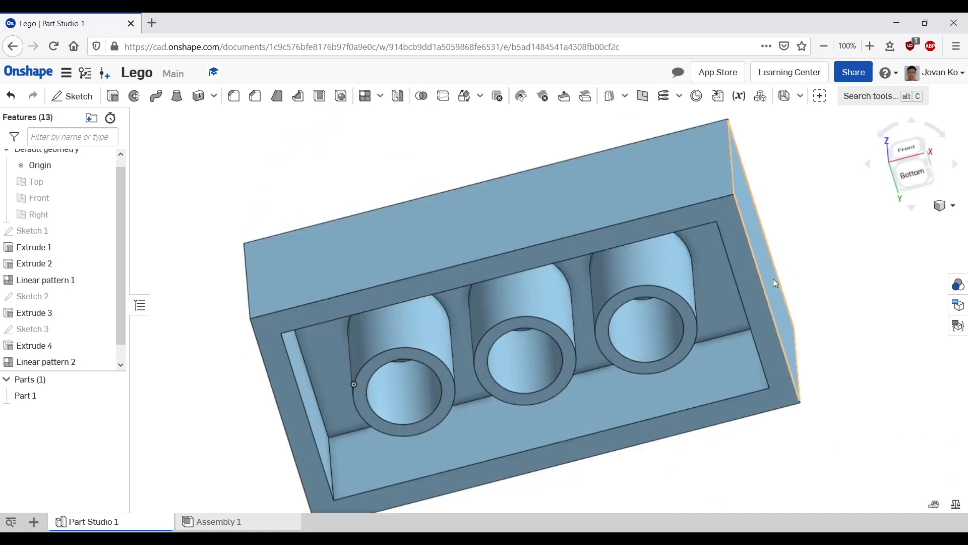
middle_click_drag(860, 259, 817, 282)
right_click_drag(817, 283, 773, 321)
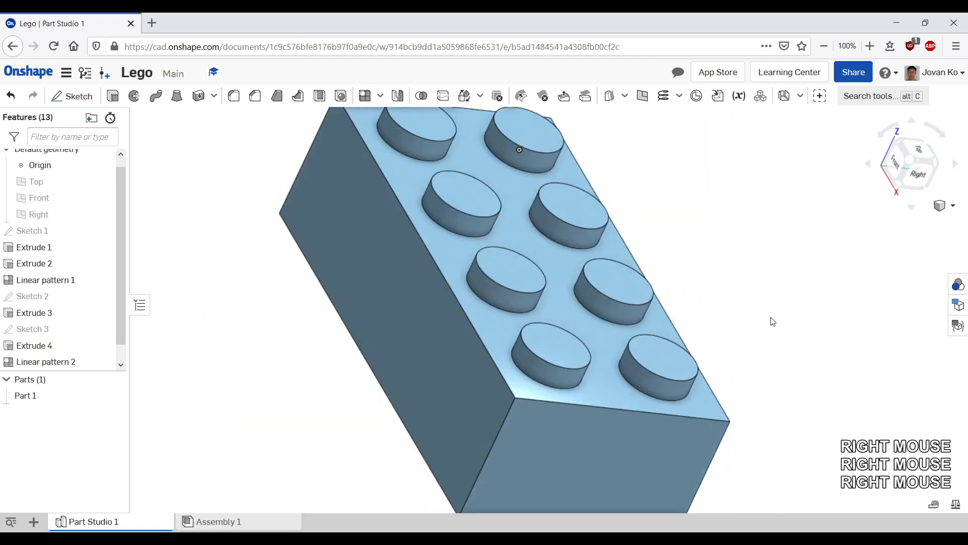
scroll(771, 321, "down", 3)
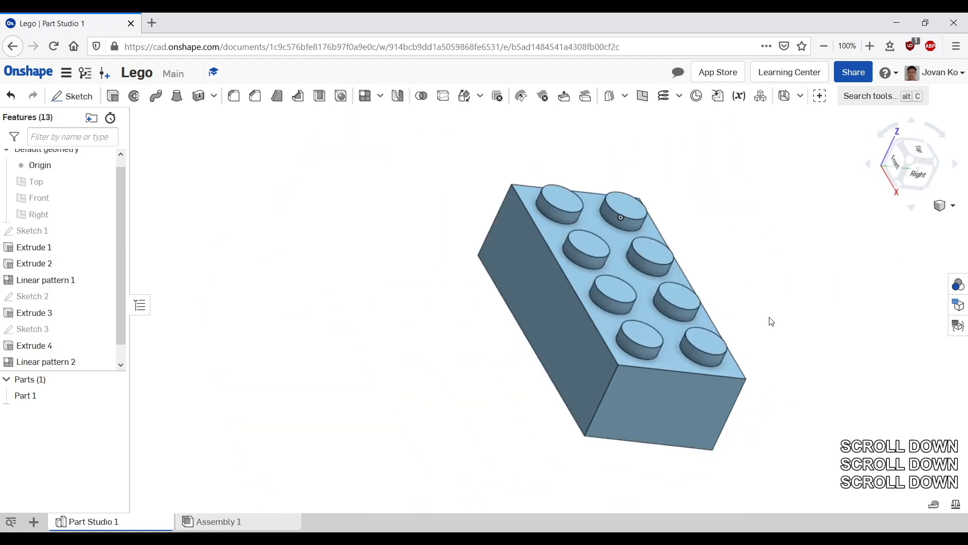
scroll(771, 321, "up", 3)
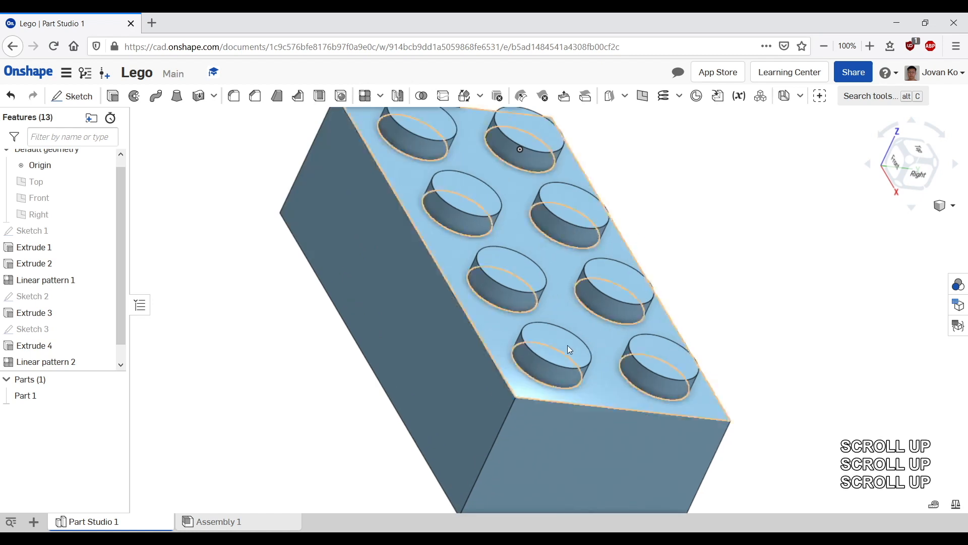
Step: Select a stud edge to check its diameter, then view the underside from the bottom to compare it with the tubes
left_click(550, 329)
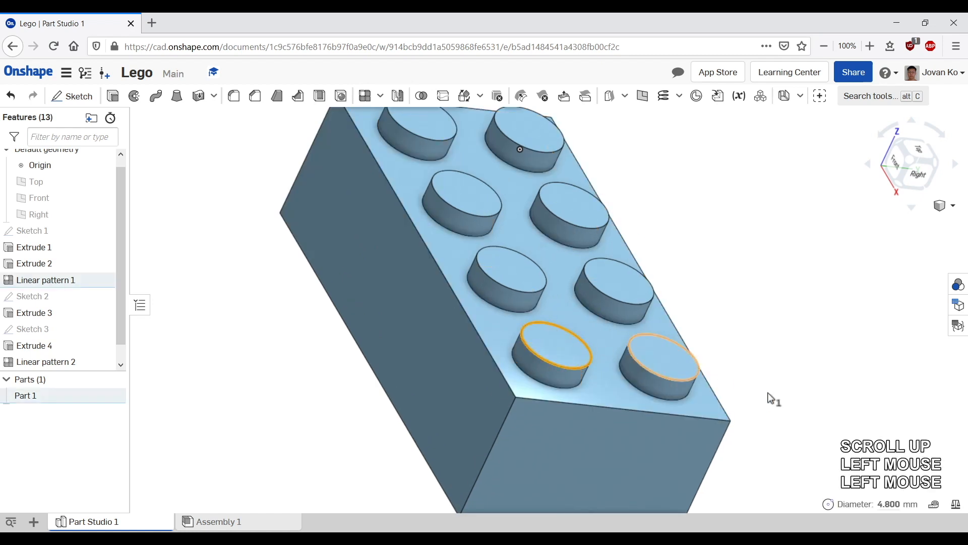
middle_click_drag(767, 395, 798, 346)
right_click_drag(797, 346, 589, 218)
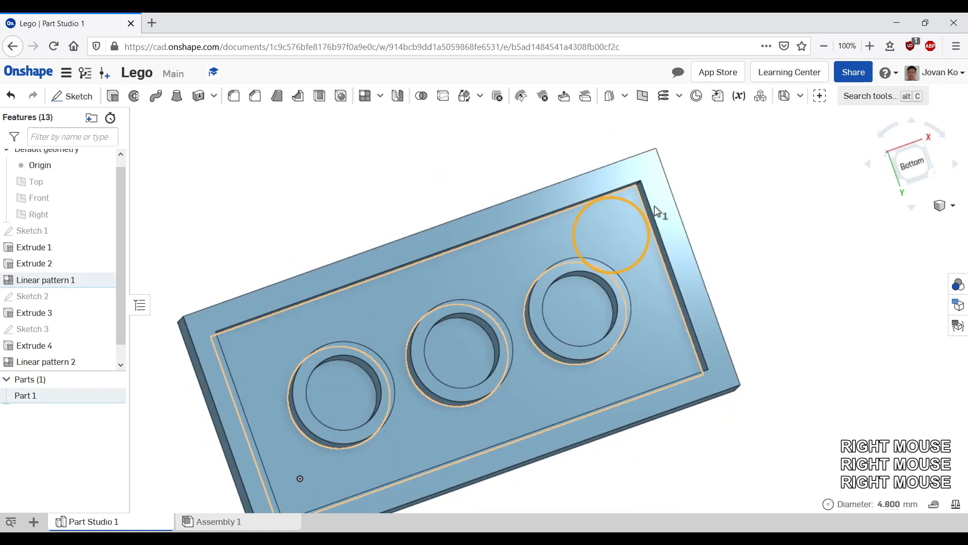
left_click(912, 163)
scroll(807, 257, "up", 2)
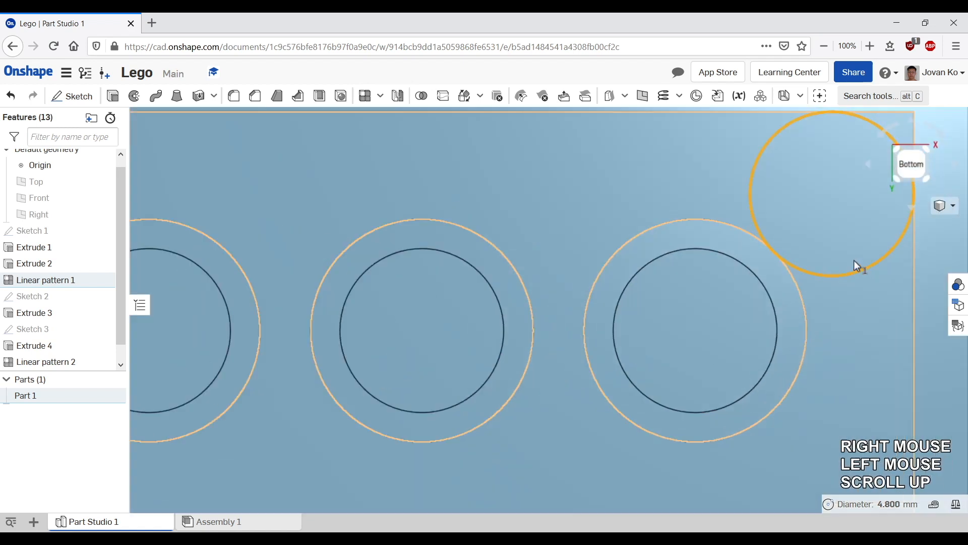
scroll(855, 260, "up", 2)
middle_click_drag(849, 248, 612, 397)
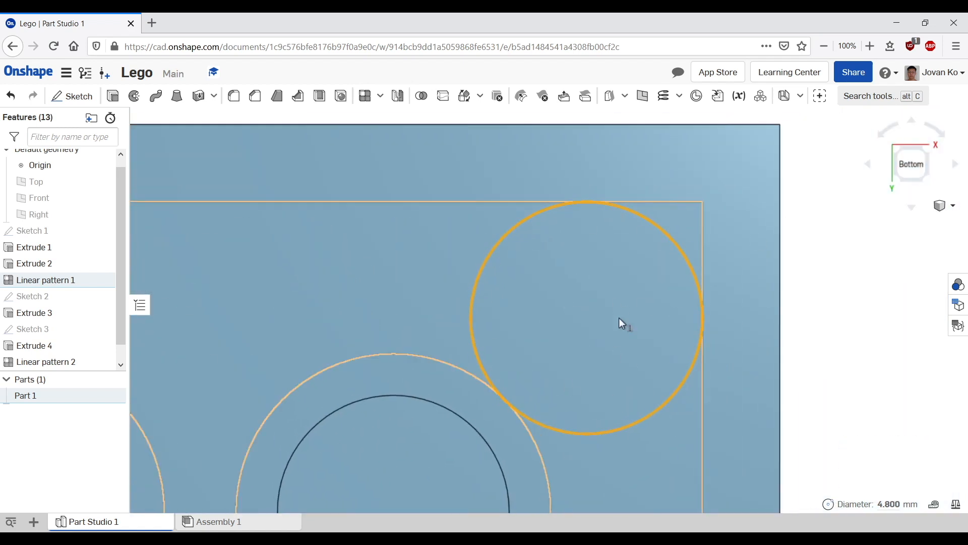
scroll(627, 315, "down", 3)
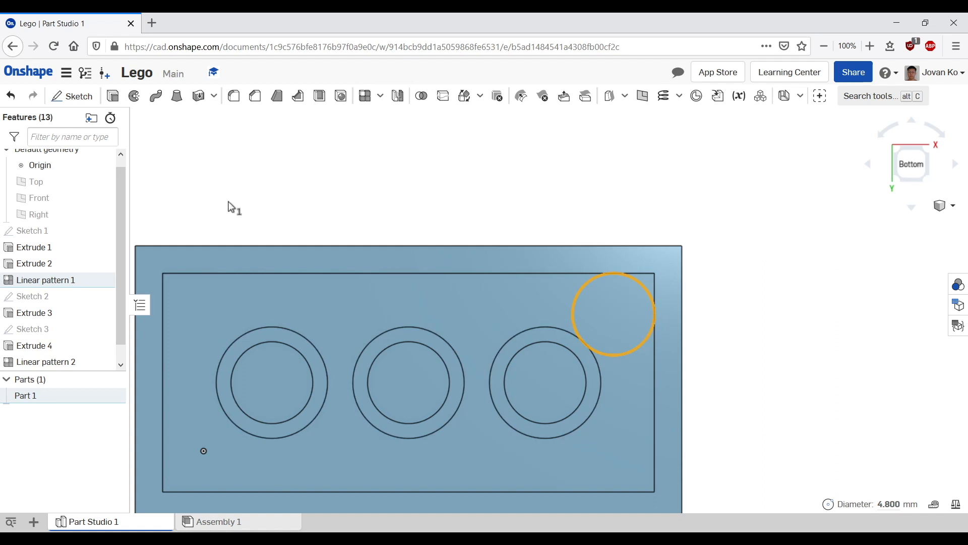
left_click(714, 281)
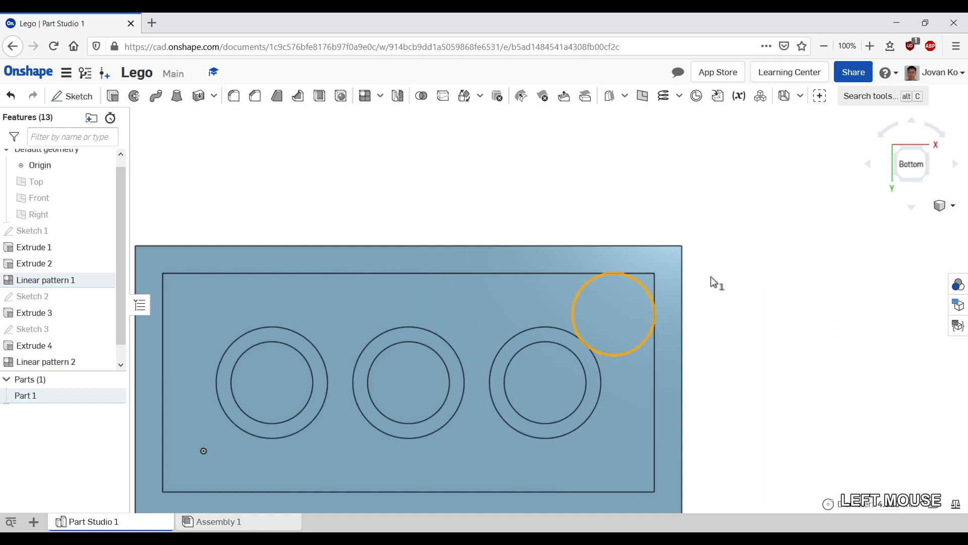
left_click(714, 282)
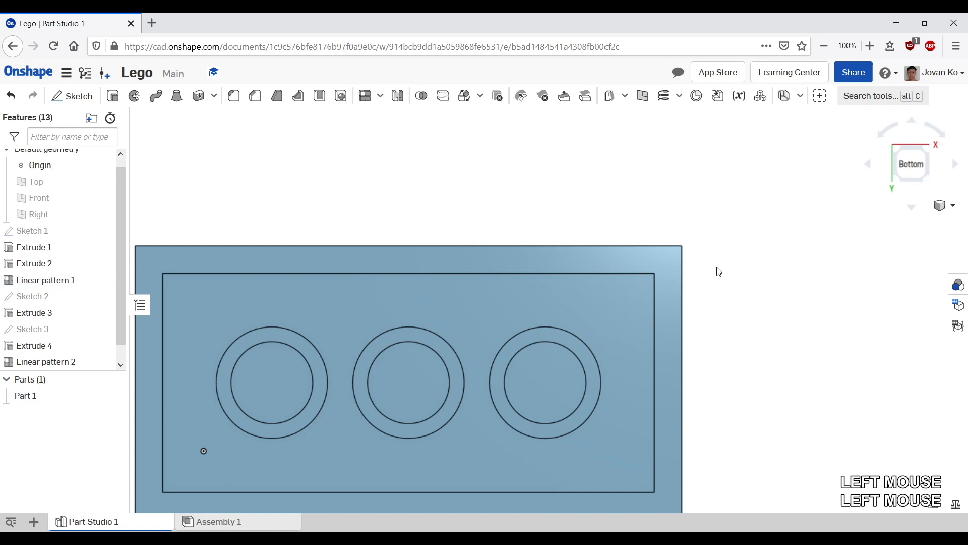
middle_click_drag(742, 283, 793, 240)
right_click_drag(793, 240, 801, 267)
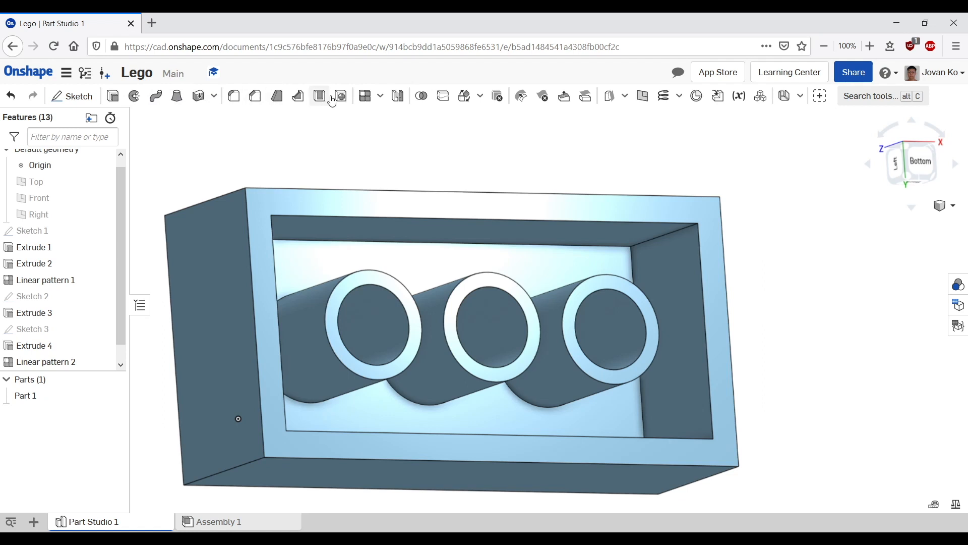
left_click(211, 98)
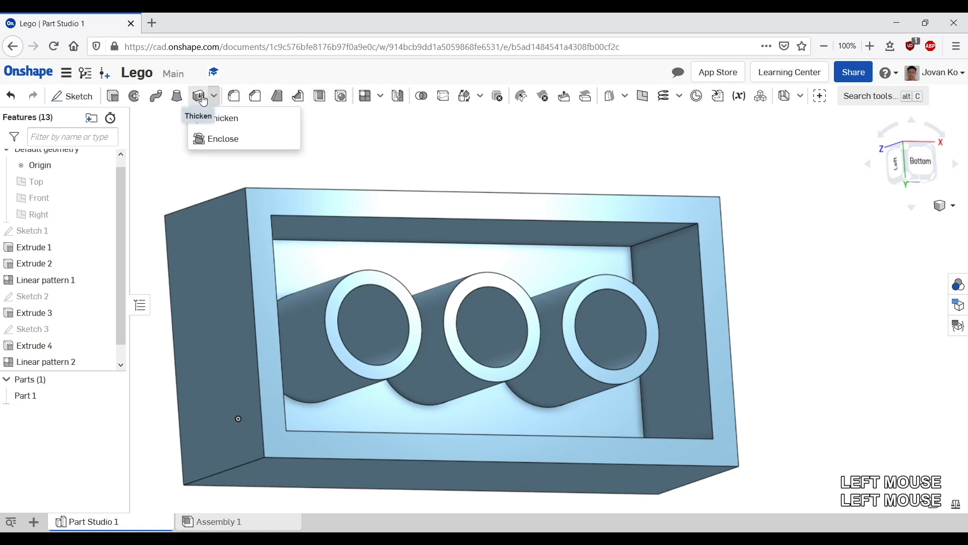
left_click(358, 126)
left_click(508, 128)
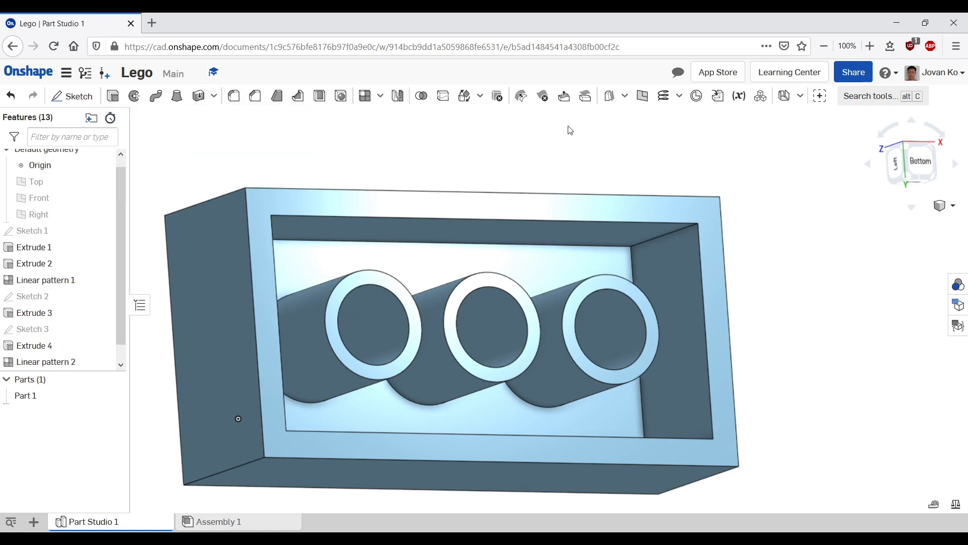
Step: Start a Move face feature with the Offset type and set the distance to 0.05 mm
left_click(565, 100)
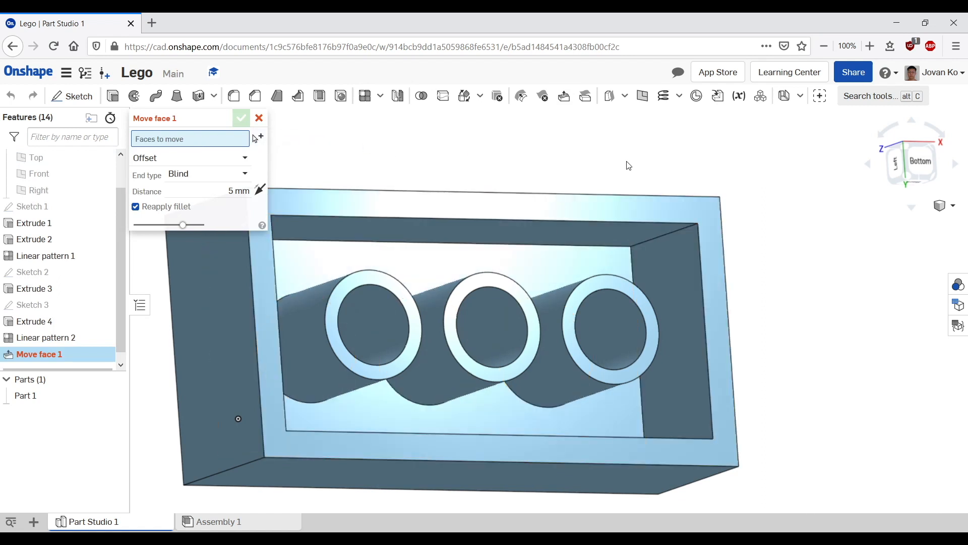
middle_click_drag(630, 165, 734, 151)
left_click(231, 192)
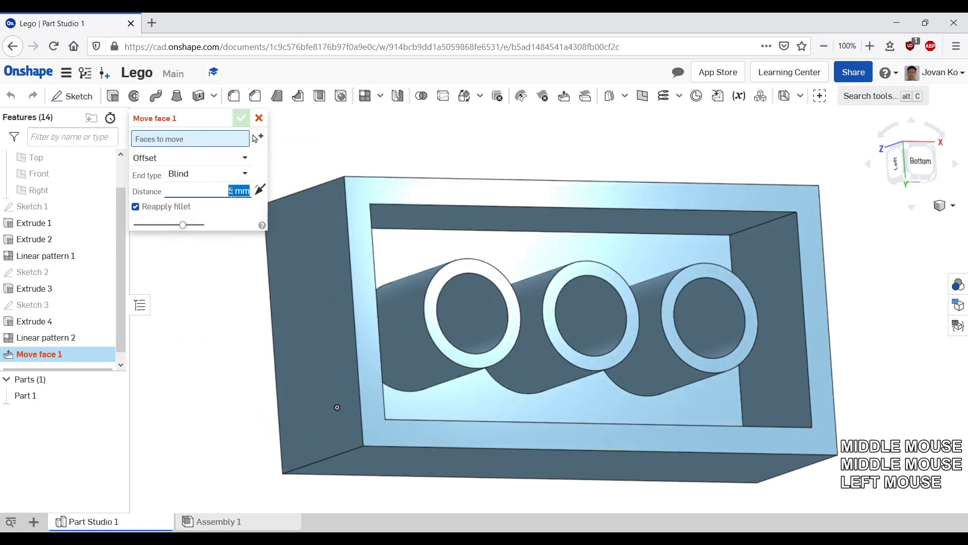
type("000")
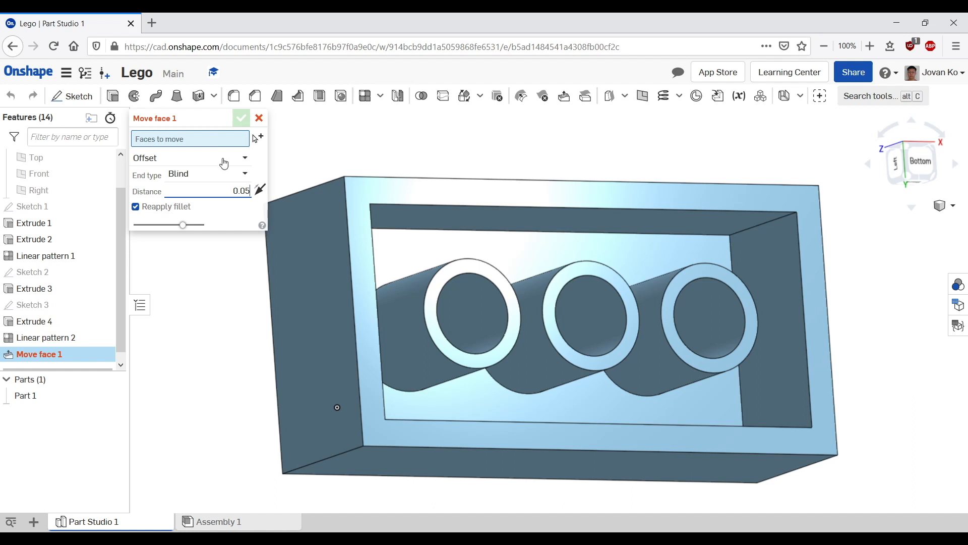
Step: Select the inner wall faces of the hollow underside as faces to move
left_click(567, 224)
left_click(567, 224)
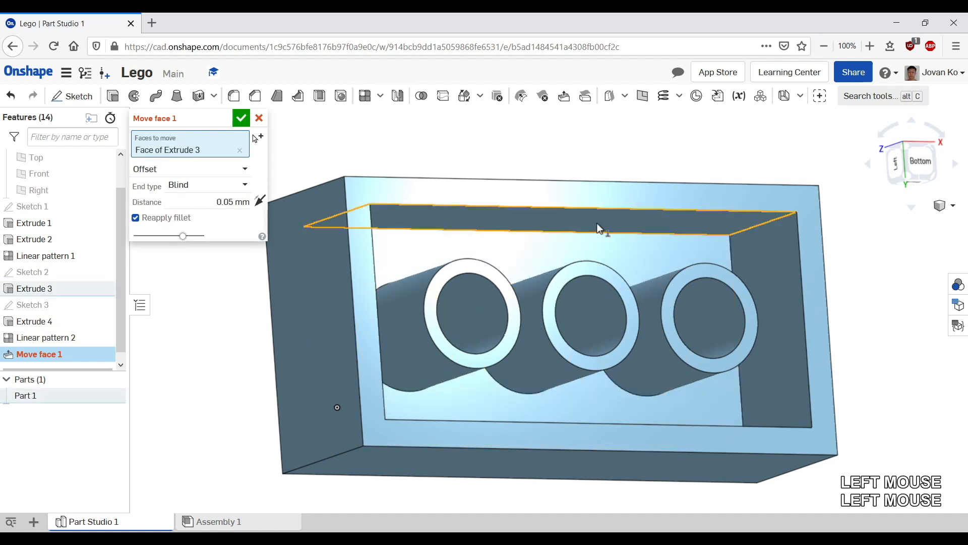
left_click(786, 313)
middle_click_drag(886, 320, 845, 286)
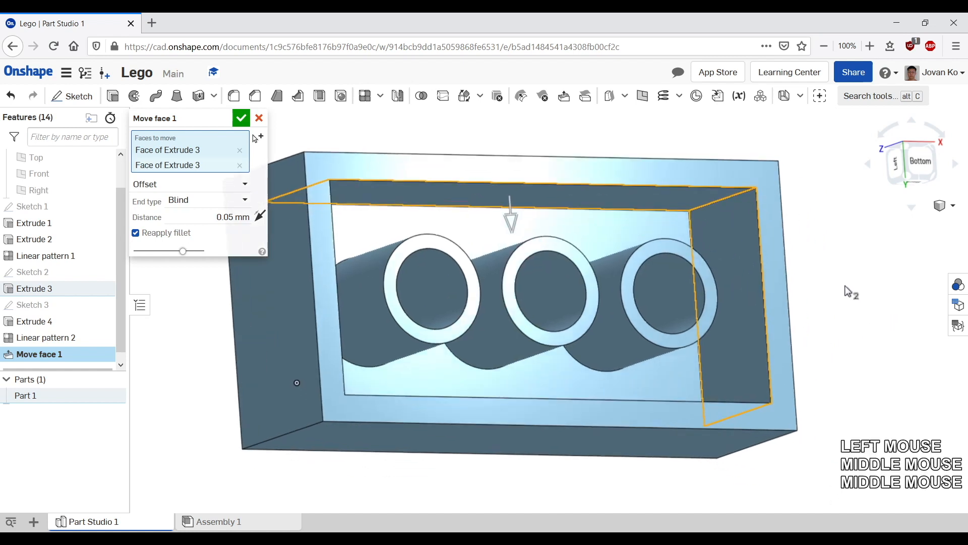
right_click_drag(847, 291, 634, 374)
left_click(634, 374)
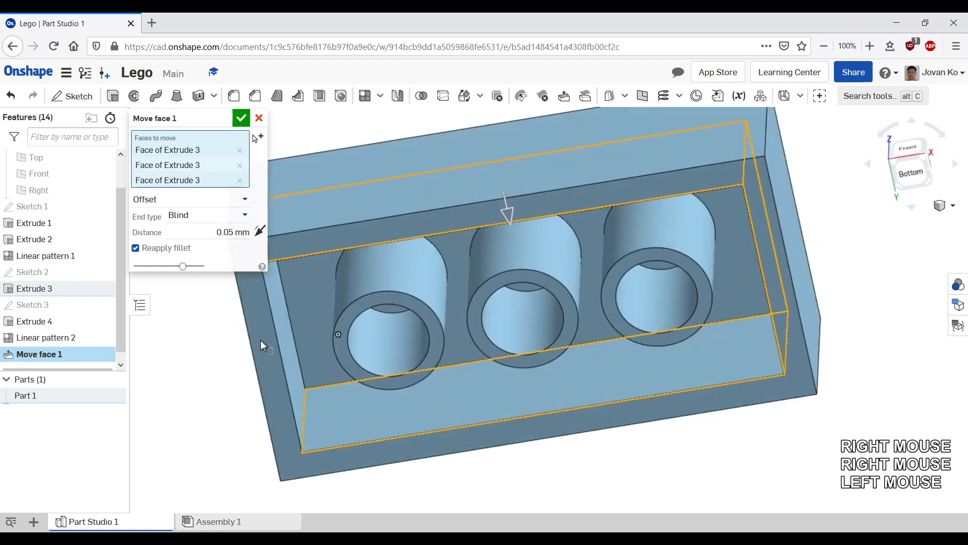
left_click(280, 329)
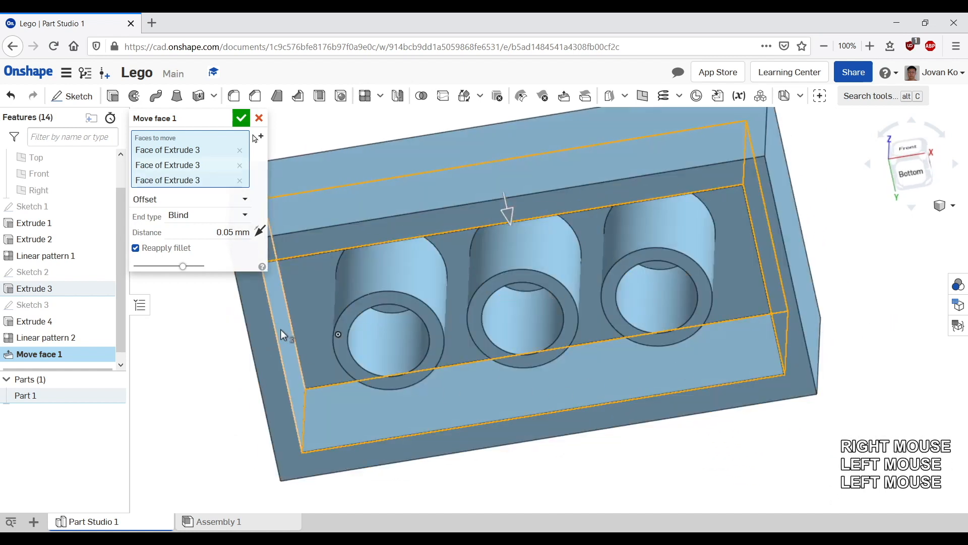
Step: Add the outer and inner cylindrical faces of the three inner tubes to the faces to move
left_click(407, 268)
left_click(564, 255)
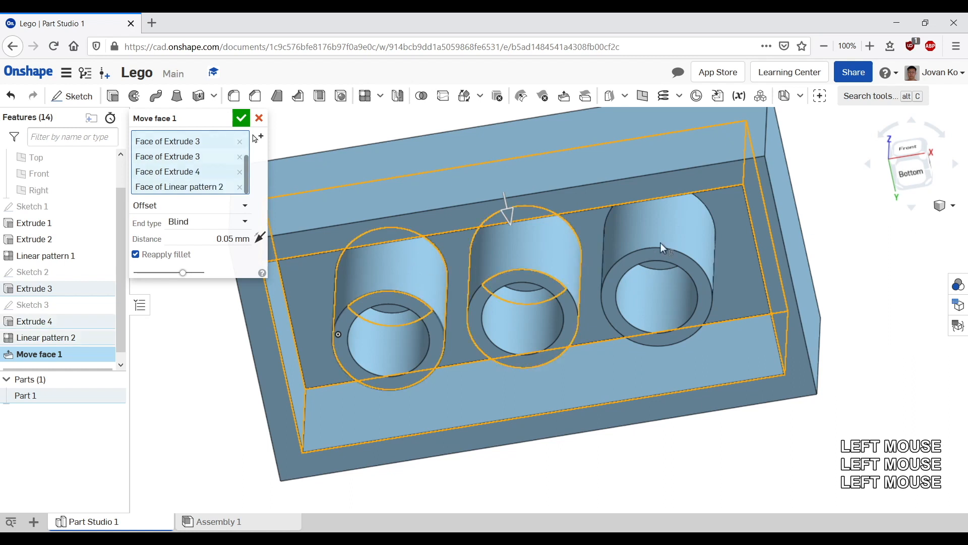
left_click(674, 232)
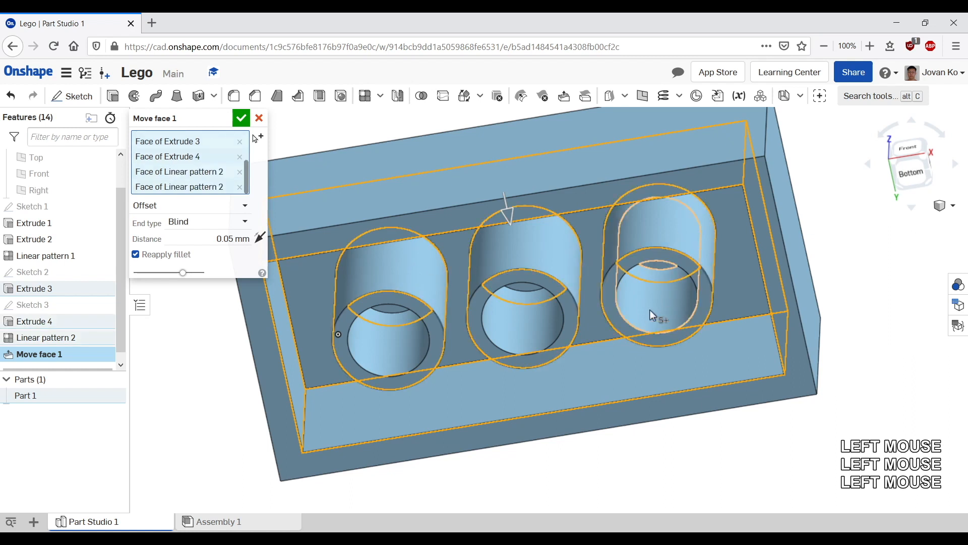
left_click(650, 309)
left_click(494, 323)
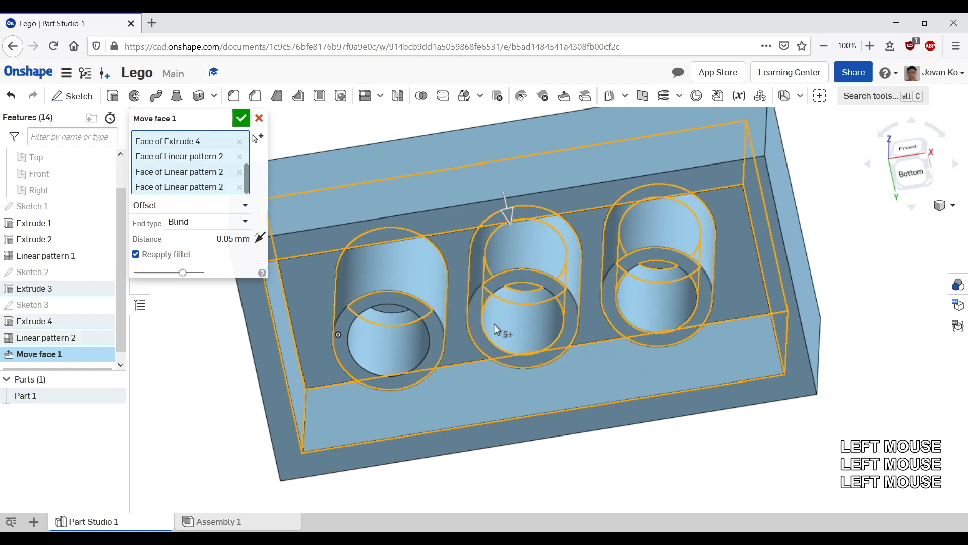
left_click(372, 344)
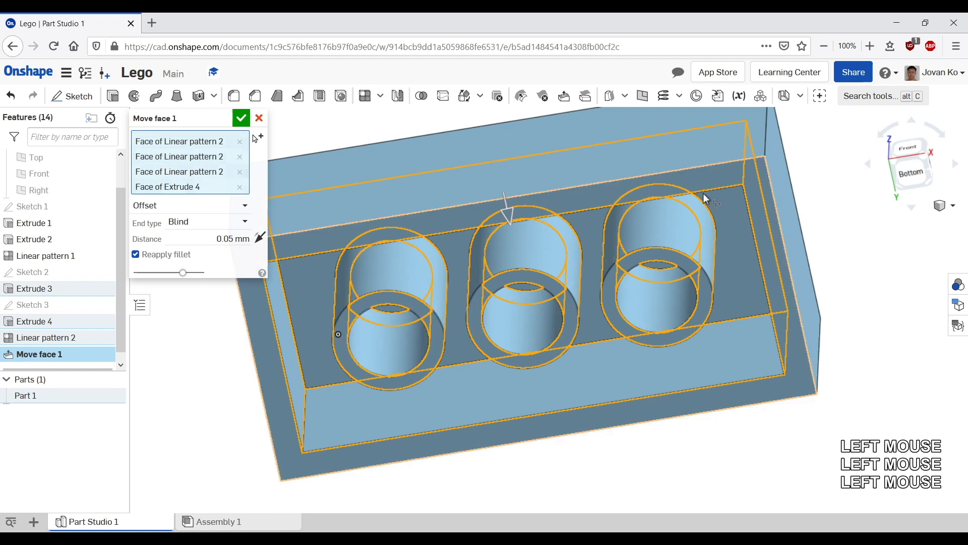
Step: Reverse the direction of the 0.05 mm face offset
scroll(705, 198, "up", 5)
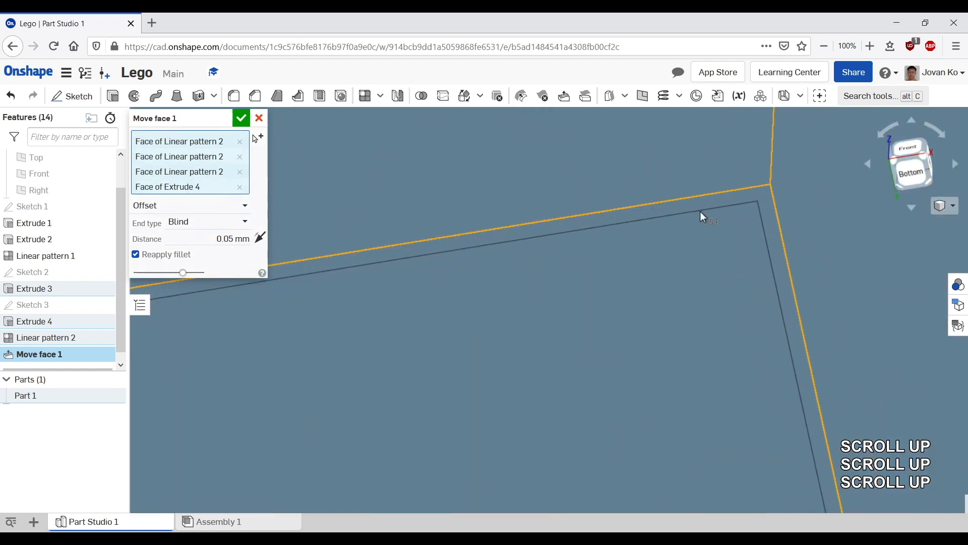
scroll(659, 216, "down", 2)
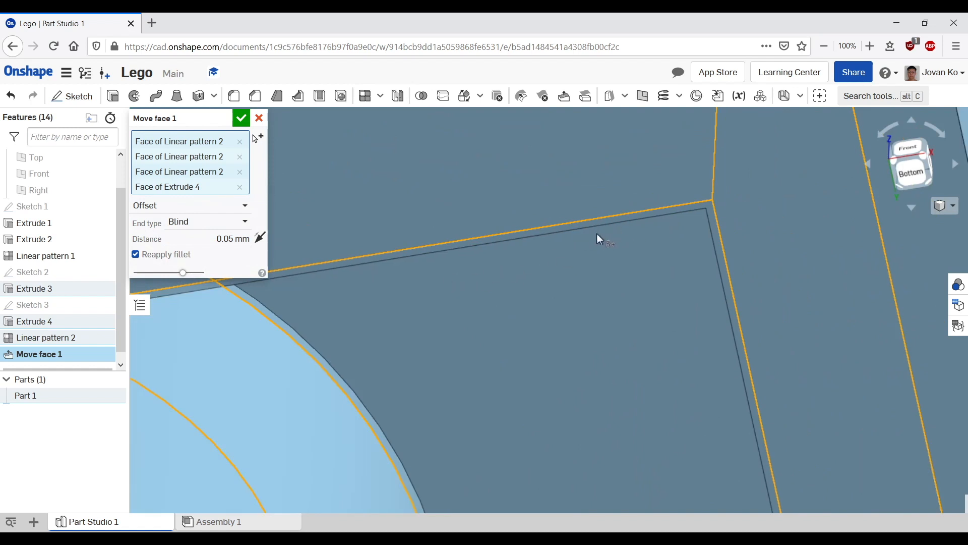
scroll(572, 229, "down", 2)
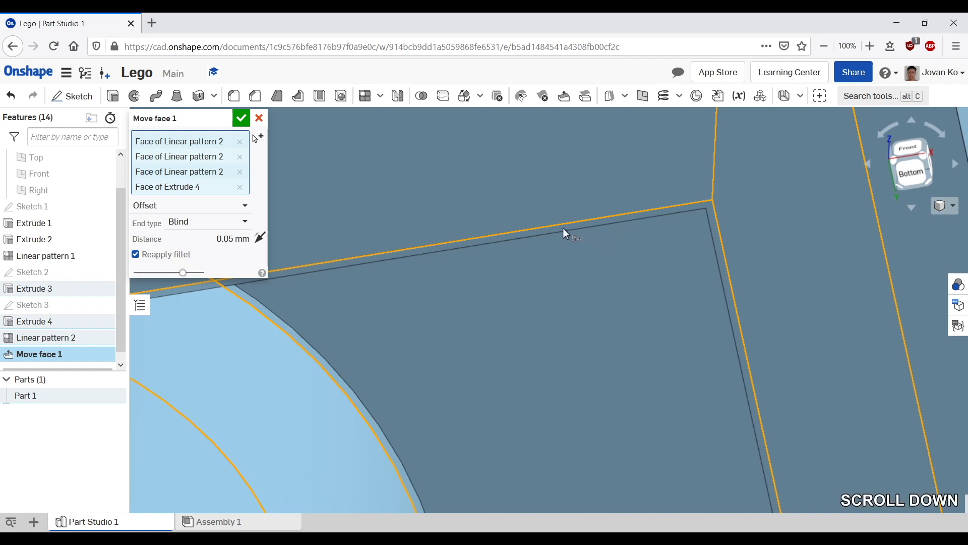
left_click(259, 239)
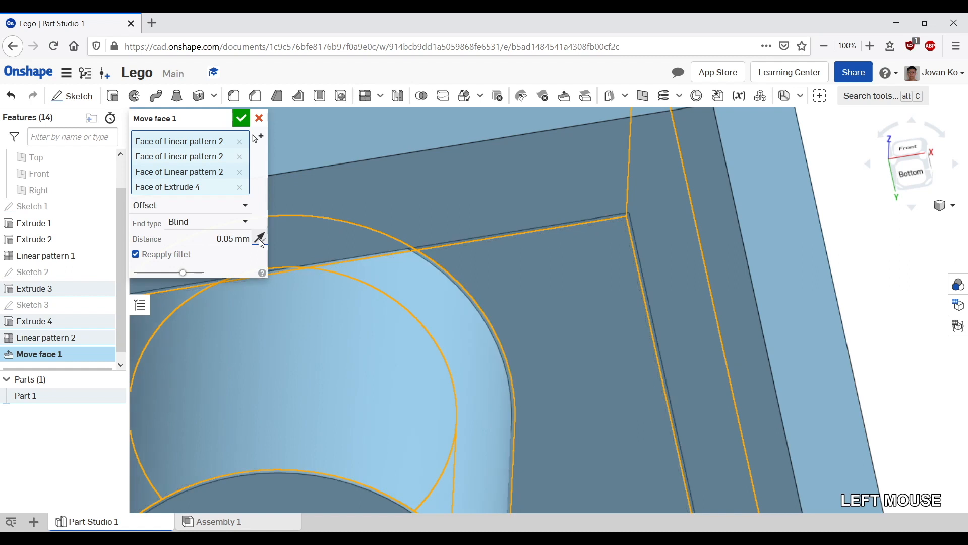
Step: Add the side faces of all eight studs on top of the brick to the faces to move
middle_click_drag(501, 343, 566, 283)
right_click_drag(566, 284, 576, 233)
scroll(576, 232, "down", 3)
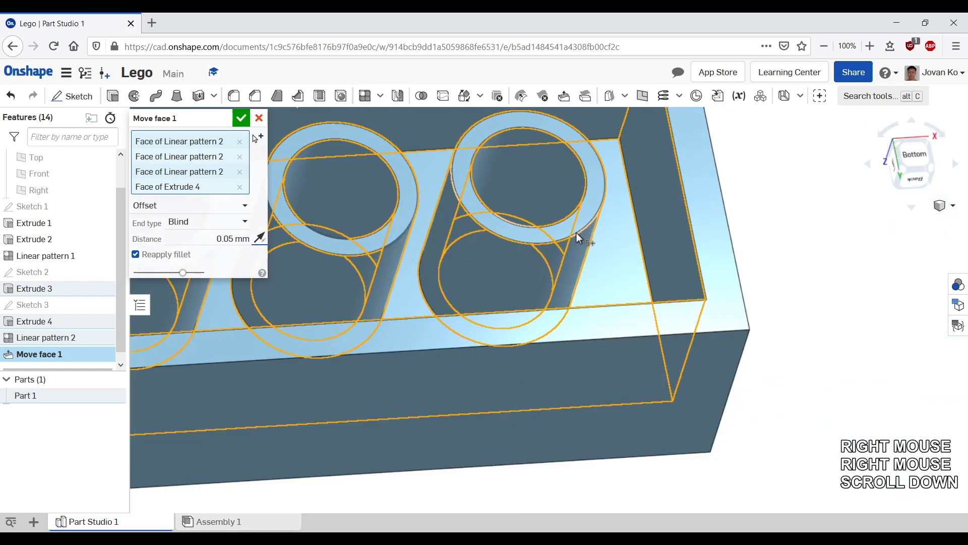
middle_click_drag(550, 373, 545, 400)
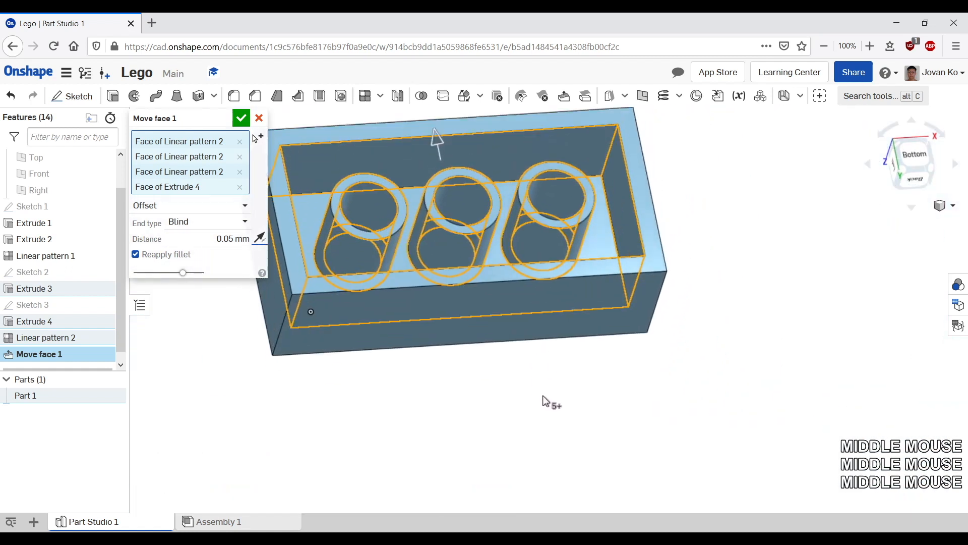
right_click_drag(544, 400, 555, 222)
middle_click_drag(475, 354, 564, 479)
left_click(419, 296)
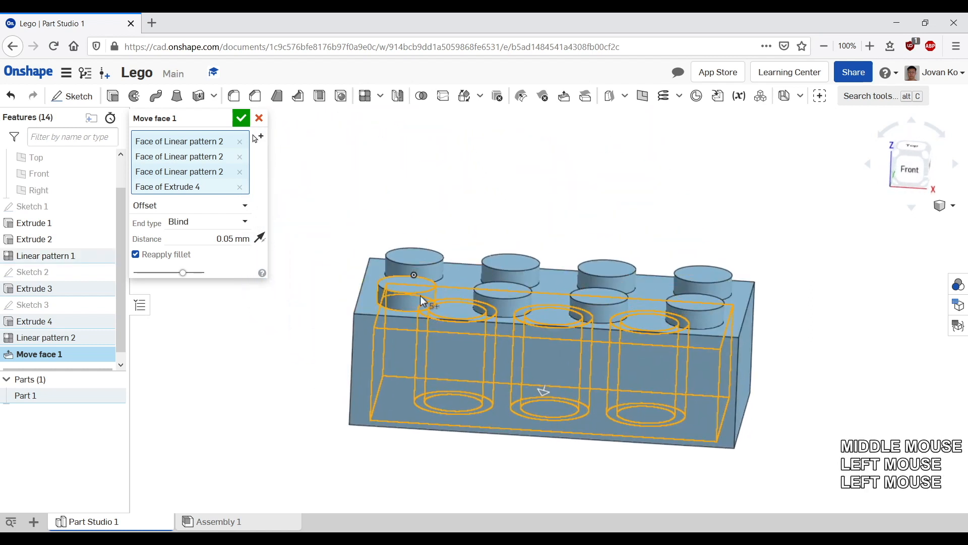
left_click(434, 271)
left_click(524, 276)
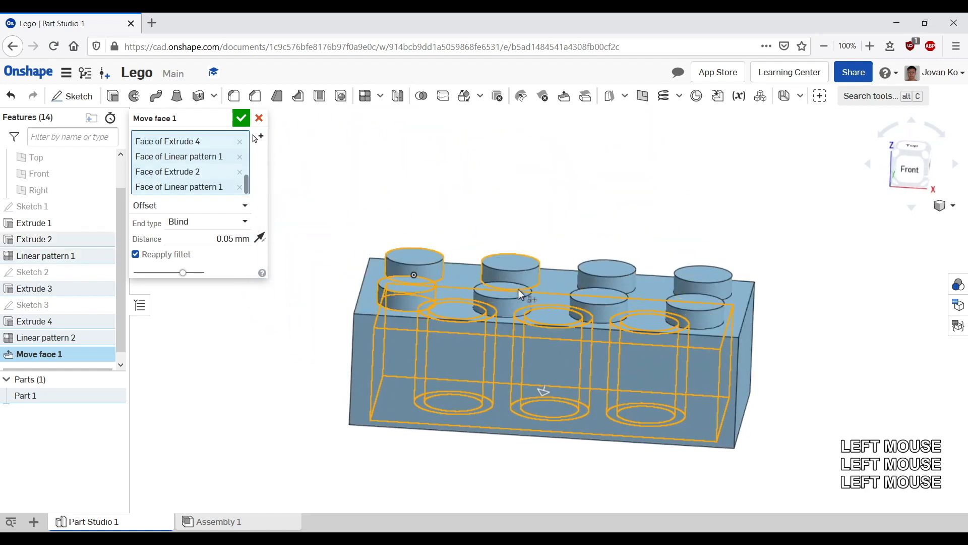
left_click(502, 306)
left_click(625, 287)
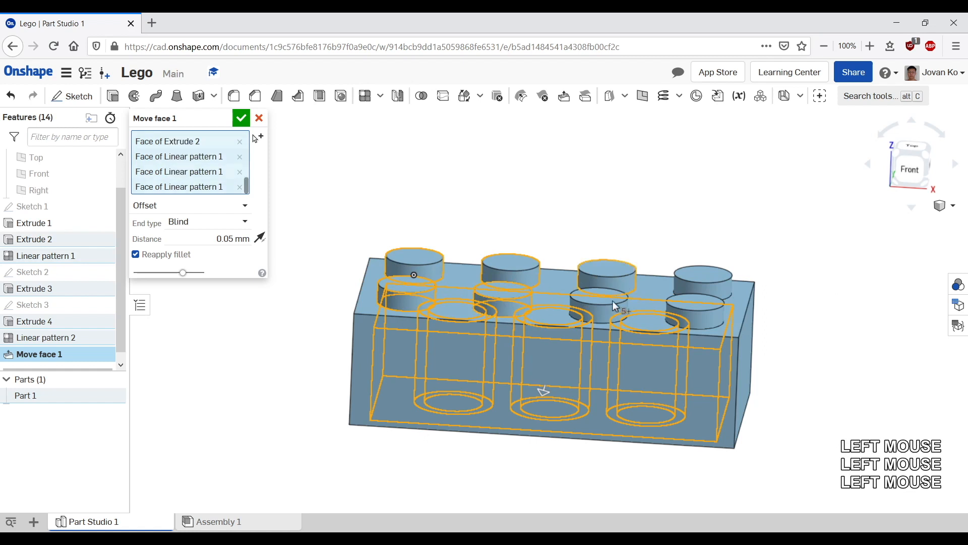
left_click(600, 314)
left_click(698, 316)
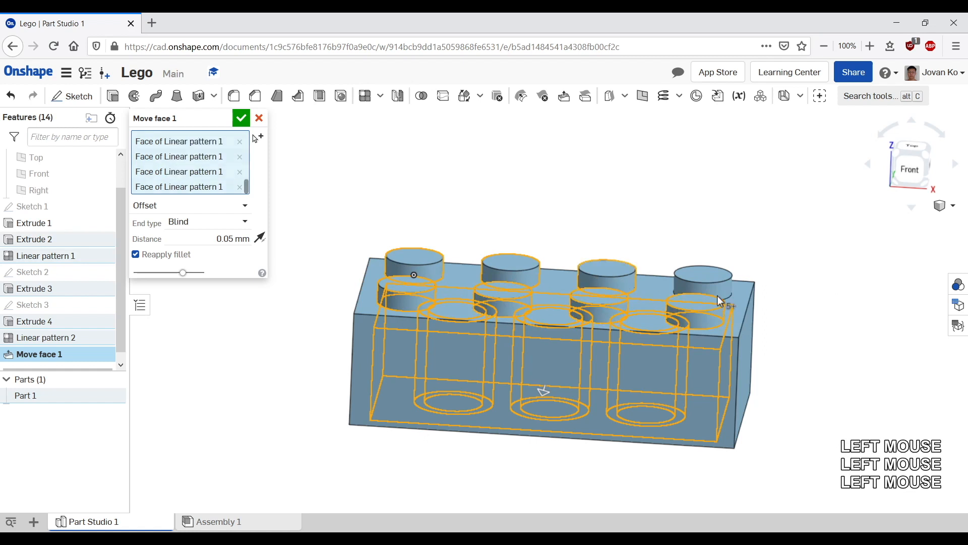
left_click(719, 288)
Step: Confirm the 0.05 mm Move face offset
scroll(719, 289, "up", 5)
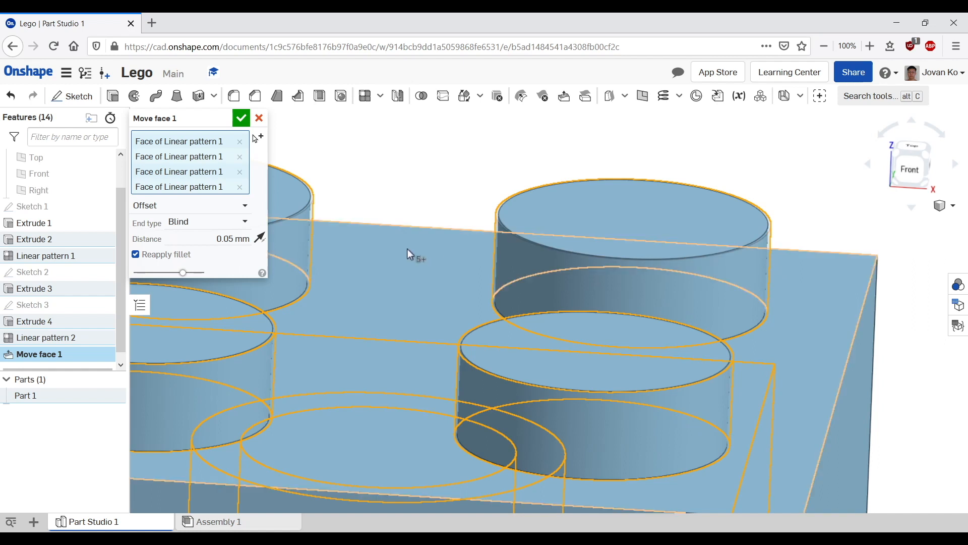
scroll(353, 225, "down", 3)
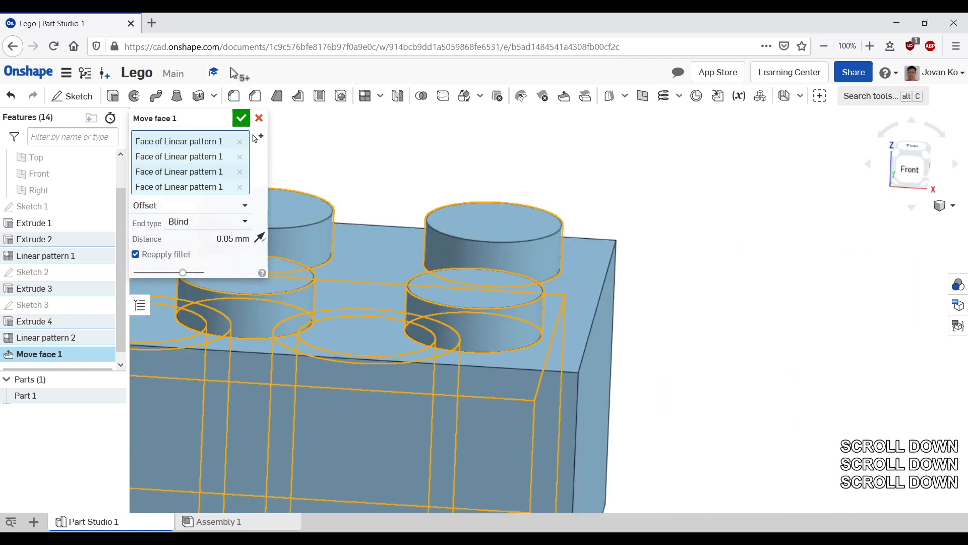
left_click(228, 118)
left_click(240, 119)
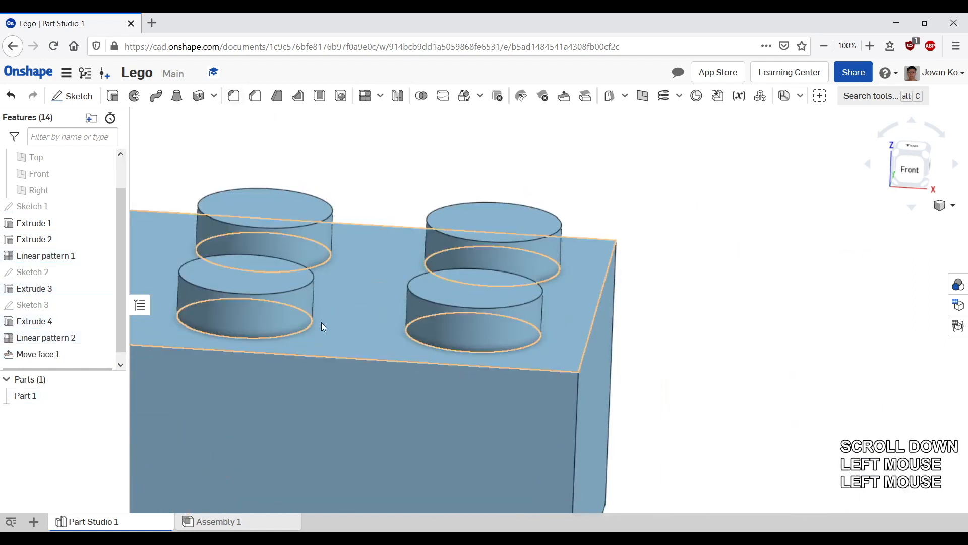
middle_click_drag(320, 325, 630, 242)
scroll(640, 240, "down", 2)
scroll(631, 242, "up", 1)
scroll(624, 242, "up", 1)
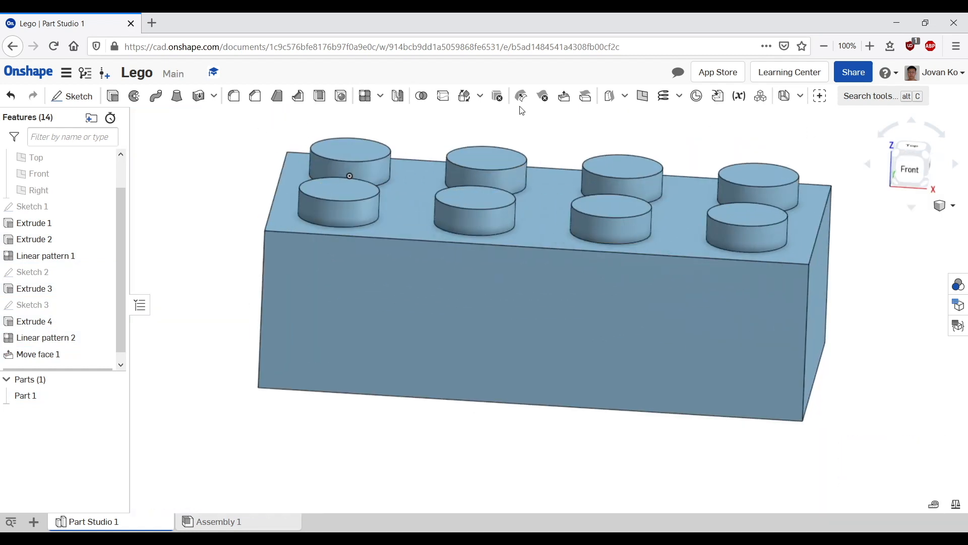
Step: Start a second Move face and select the outer faces of the brick's block and studs
left_click(563, 96)
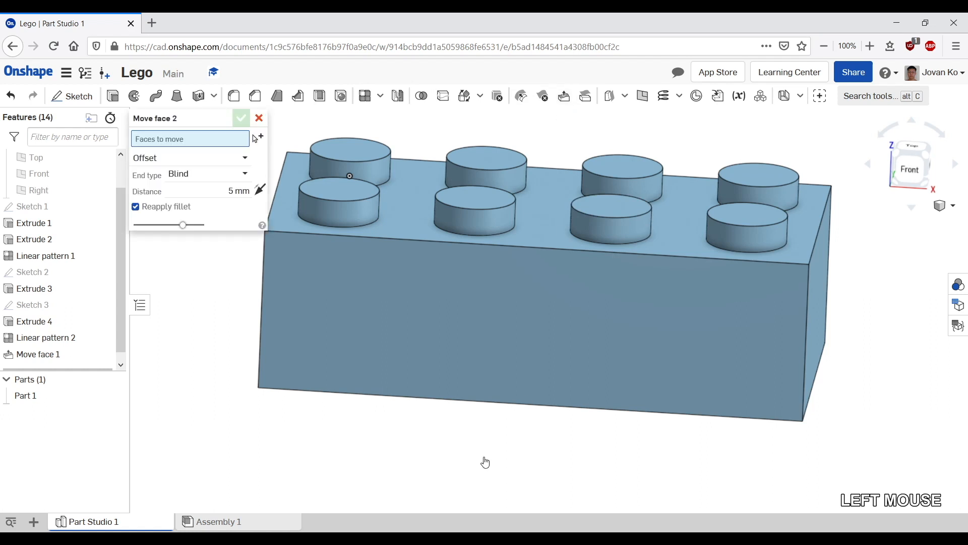
left_click(369, 341)
middle_click_drag(224, 350, 313, 391)
right_click_drag(310, 390, 368, 341)
left_click(367, 341)
right_click_drag(222, 324, 465, 330)
left_click(603, 369)
right_click_drag(705, 299, 686, 306)
scroll(686, 306, "down", 2)
left_click(508, 292)
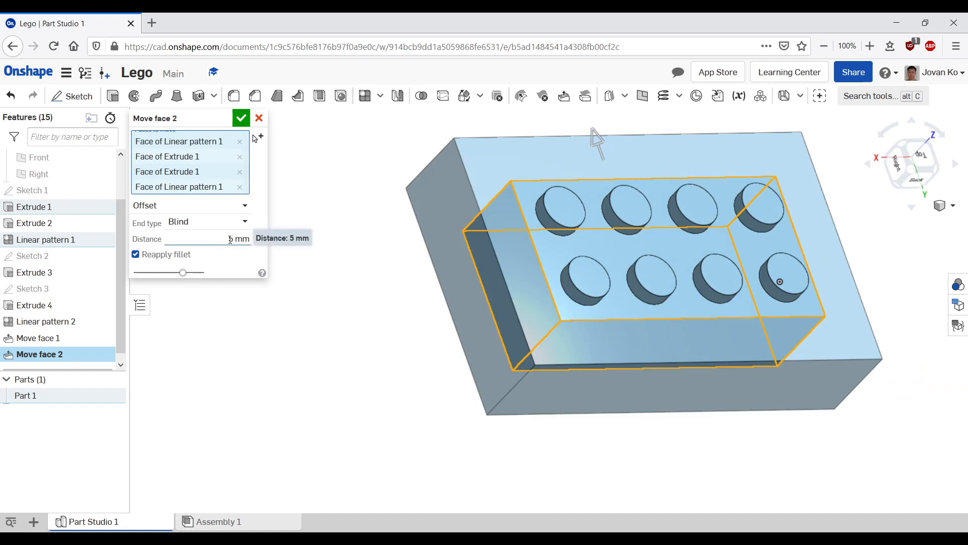
Step: Set the outer-face Move face offset to 0.1 mm and reverse its direction
left_click(231, 240)
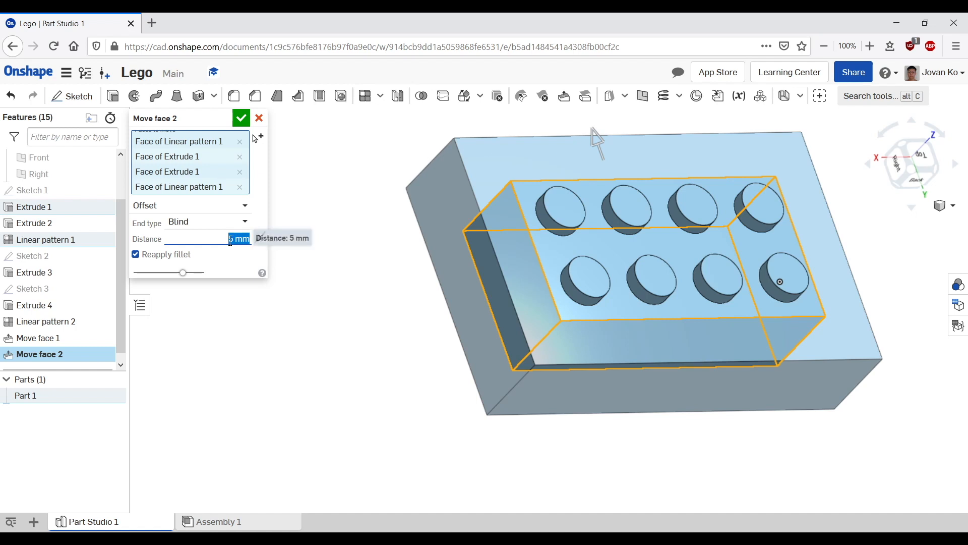
type("0.1")
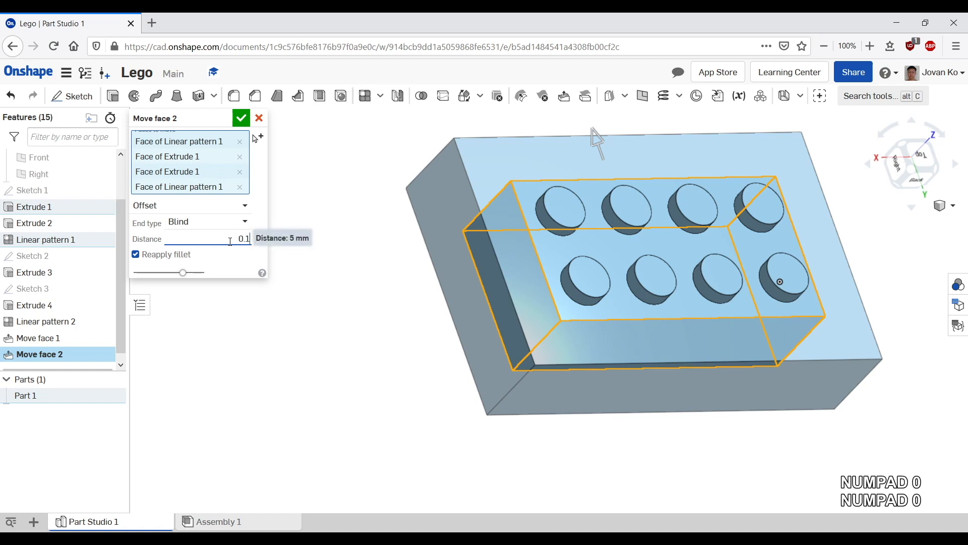
key("Return")
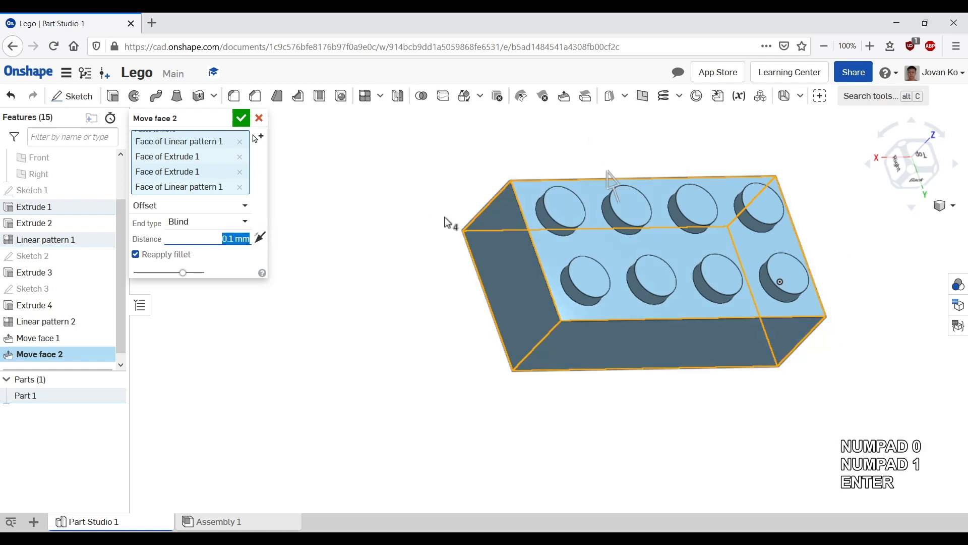
left_click(260, 238)
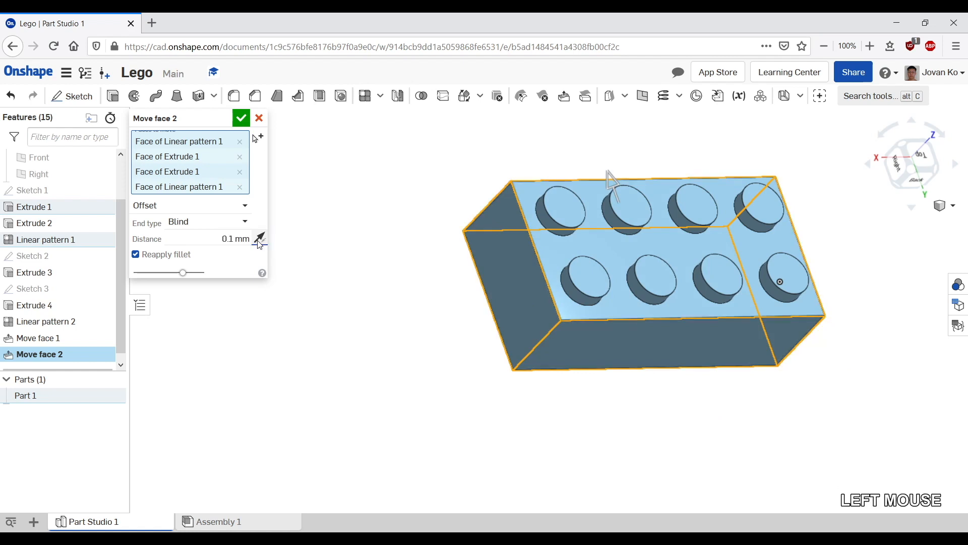
Step: Confirm the 0.1 mm Move face offset on the outer faces
scroll(861, 323, "up", 2)
scroll(767, 335, "up", 3)
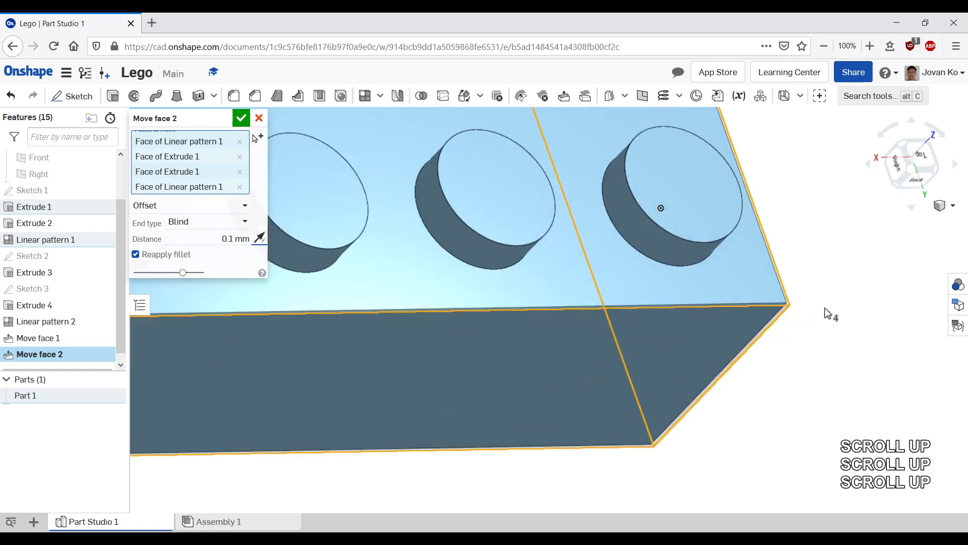
middle_click_drag(828, 313, 813, 355)
right_click_drag(810, 350, 788, 381)
scroll(790, 383, "down", 3)
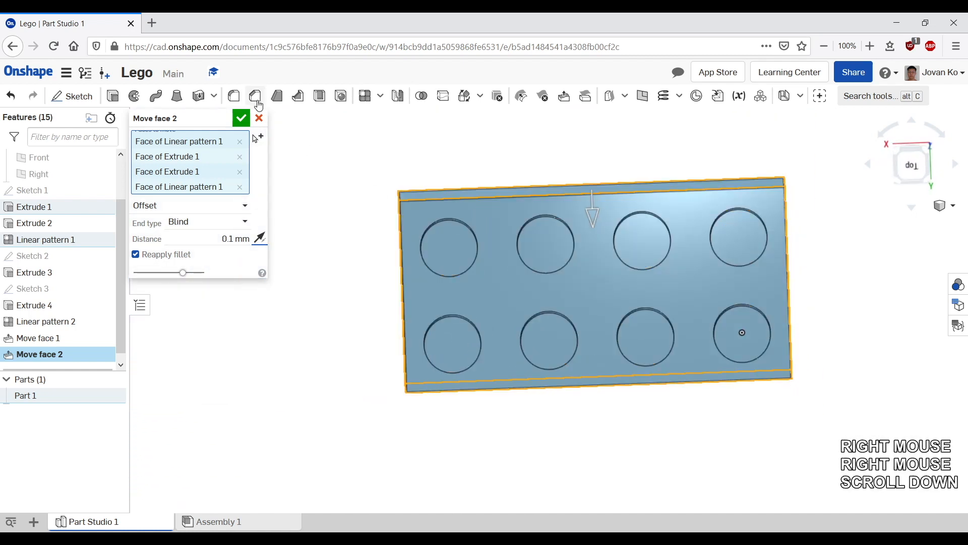
left_click(241, 120)
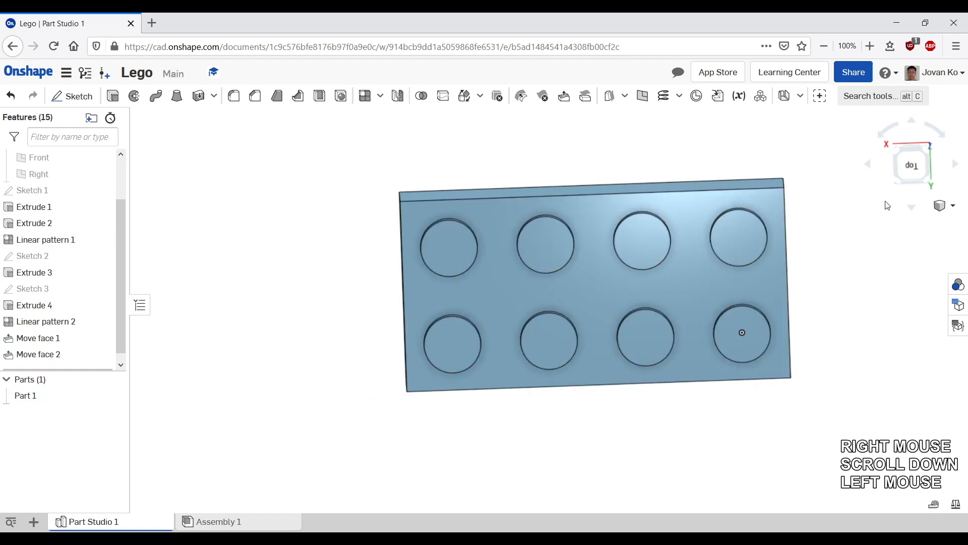
Step: Export the Part Studio as a binary STL file in millimetres at fine resolution for download
left_click(895, 182)
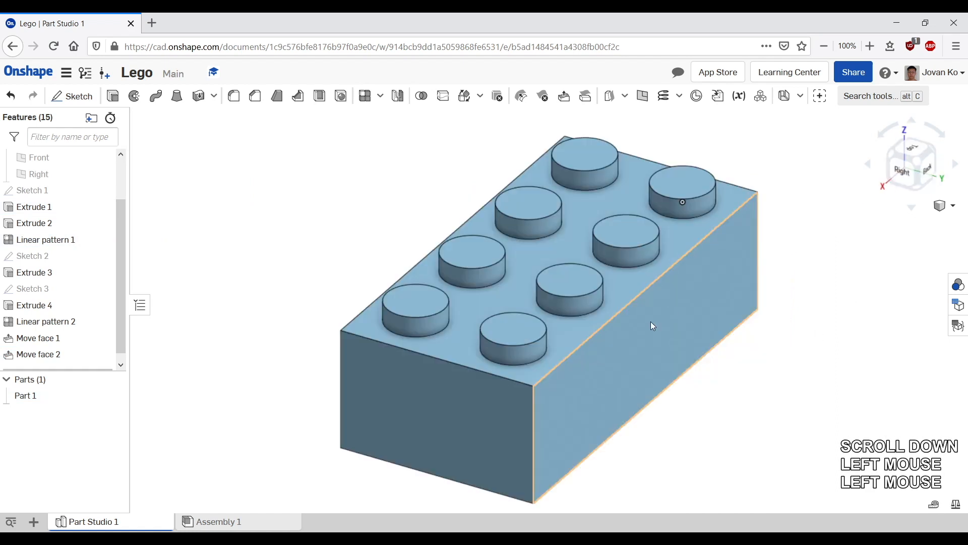
left_click(897, 158)
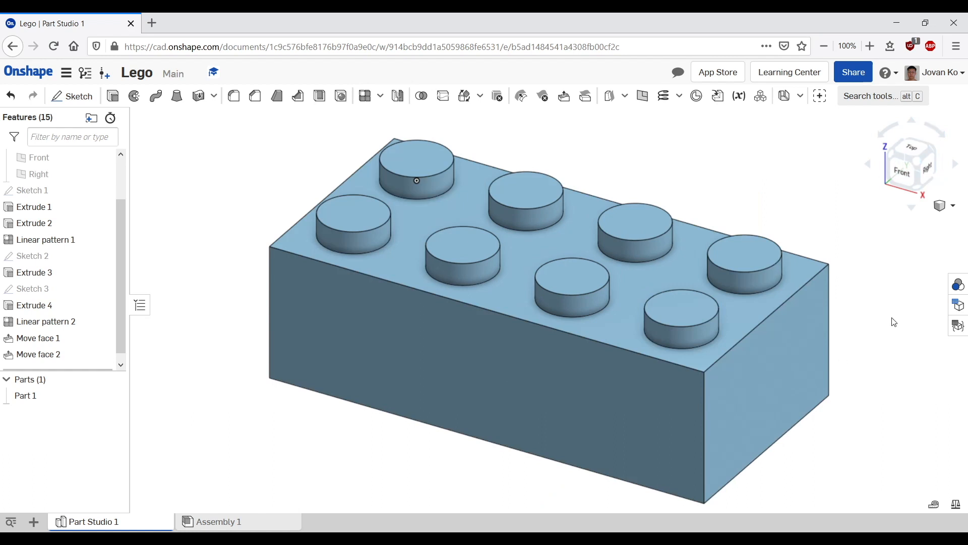
right_click(117, 524)
right_click(117, 525)
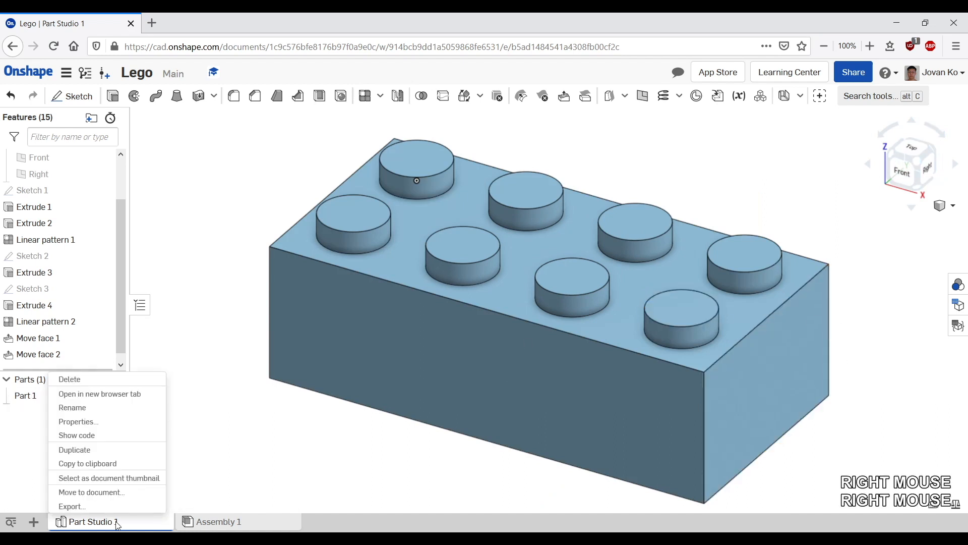
left_click(113, 507)
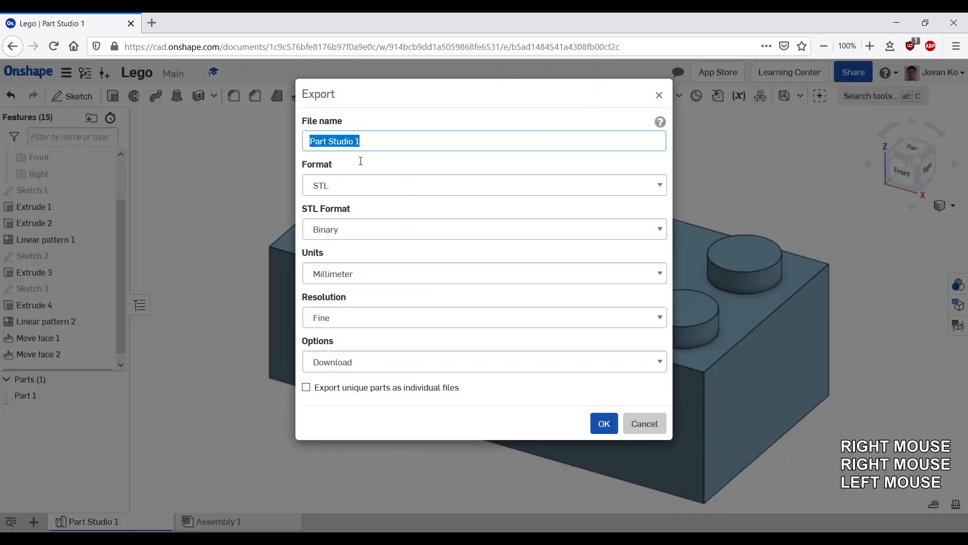
left_click(371, 183)
left_click(346, 335)
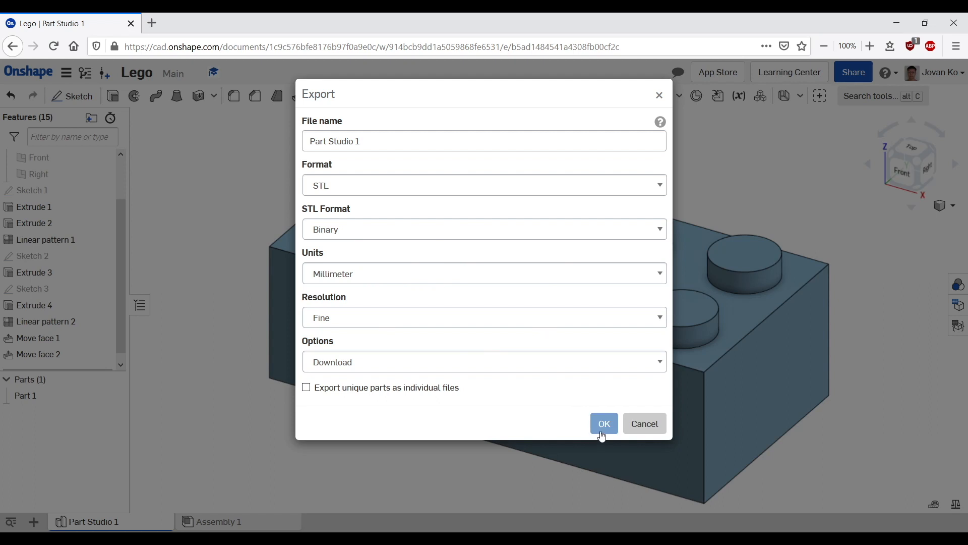
left_click(641, 426)
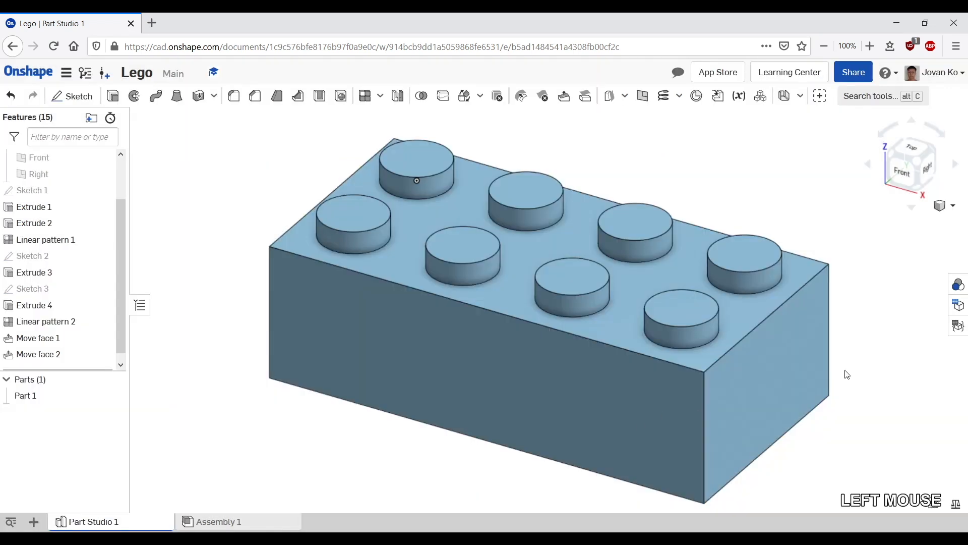